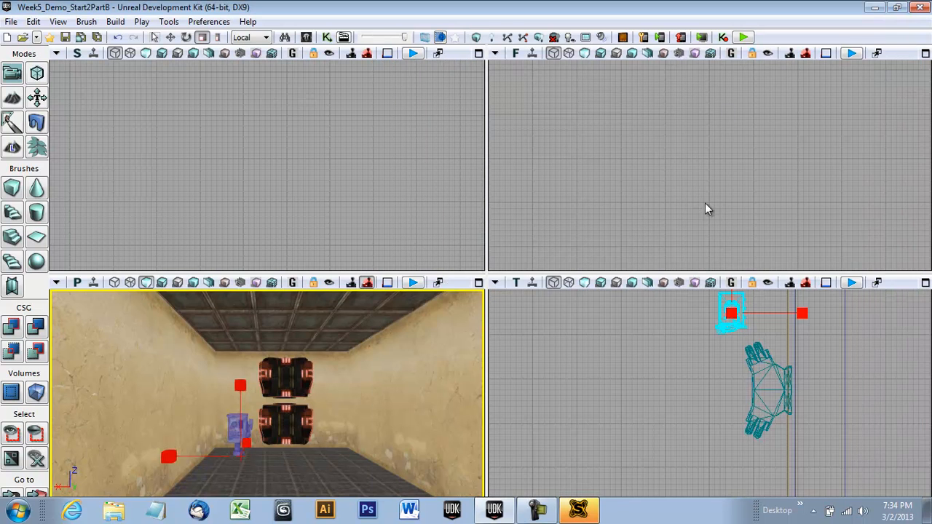
Scale the machine mesh uniformly to about twice its size and shift it slightly away from the stacked ammo meshes
left_click_drag(704, 360, 631, 408)
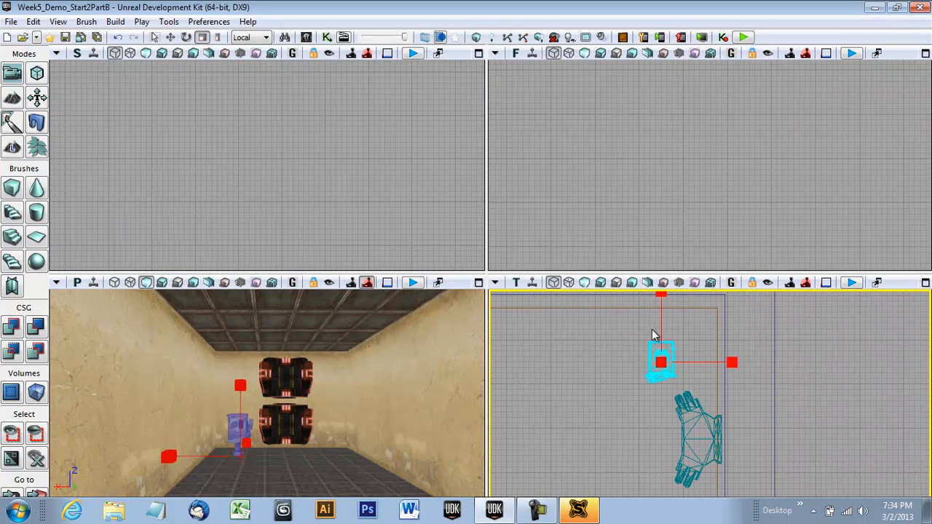
mouse_move(736, 362)
left_mouse_down()
mouse_move(771, 362)
mouse_move(739, 360)
left_mouse_up()
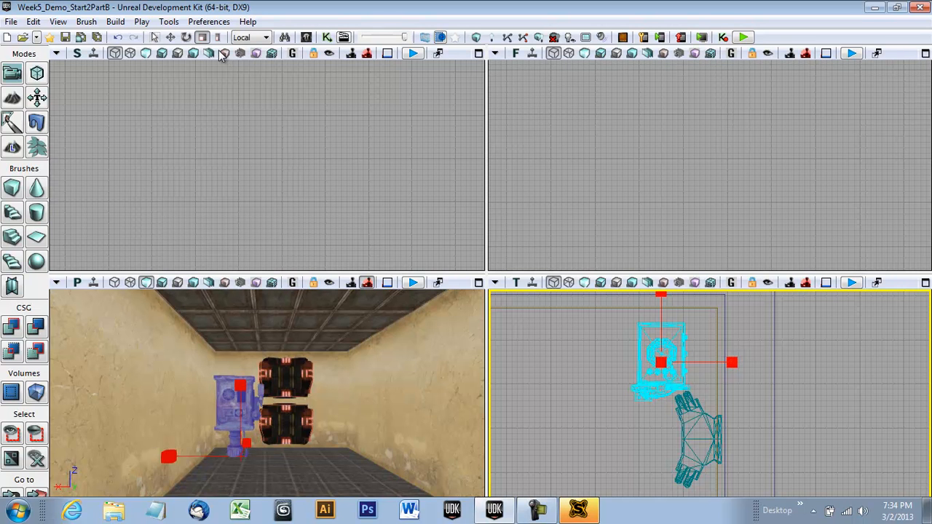
left_click(170, 37)
left_click_drag(262, 242, 347, 222)
scroll(347, 216, "down", 3)
left_click_drag(362, 145, 405, 227)
left_click_drag(748, 229, 743, 227)
left_click_drag(422, 427, 399, 346)
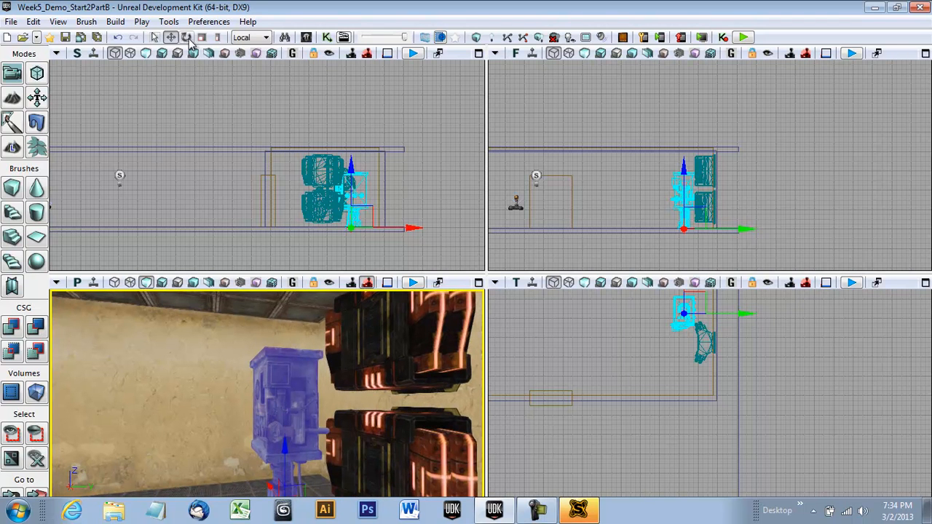
Rotate the machine mesh about its vertical axis until its face with the round grille points into the room
left_click(187, 37)
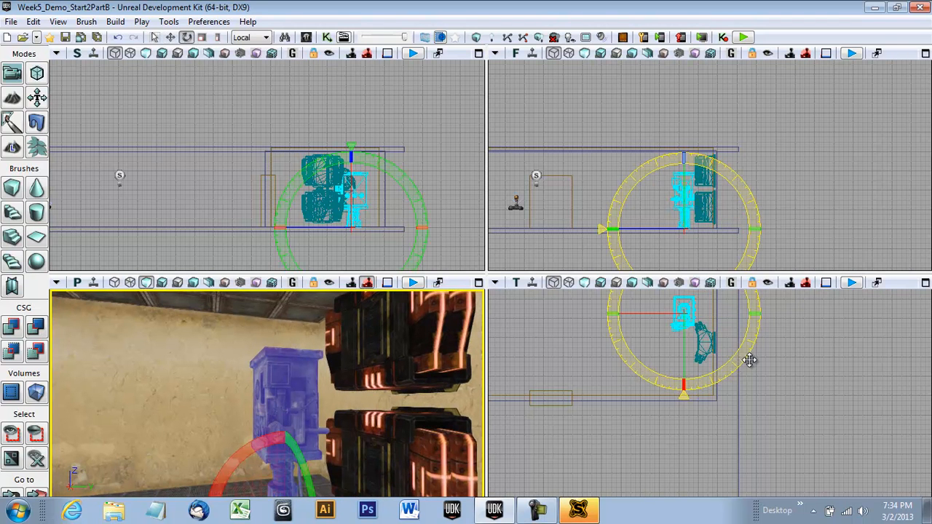
left_click_drag(742, 360, 927, 354)
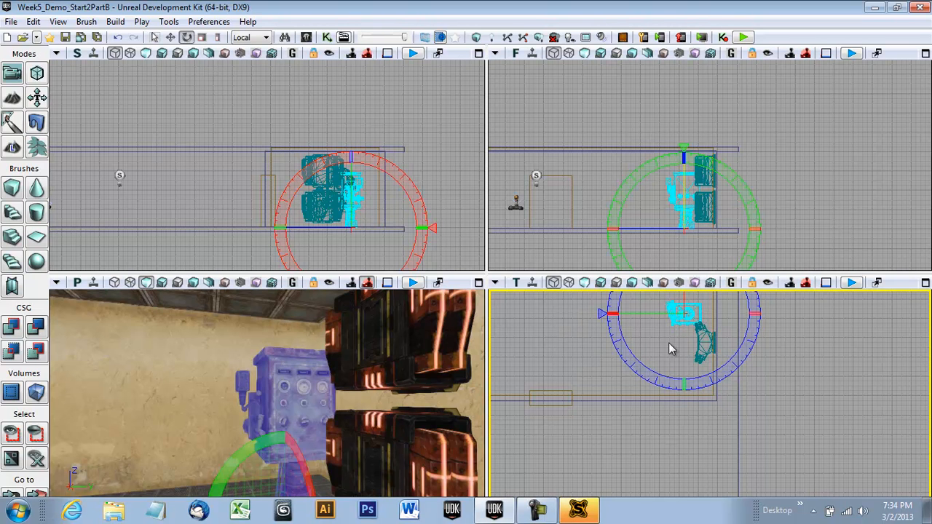
left_click(170, 37)
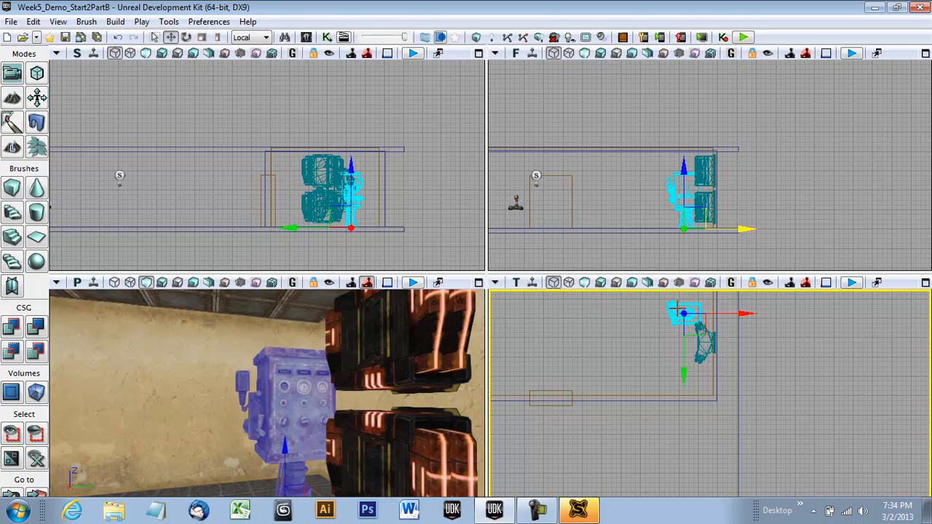
left_click(186, 37)
left_click_drag(732, 365, 490, 333)
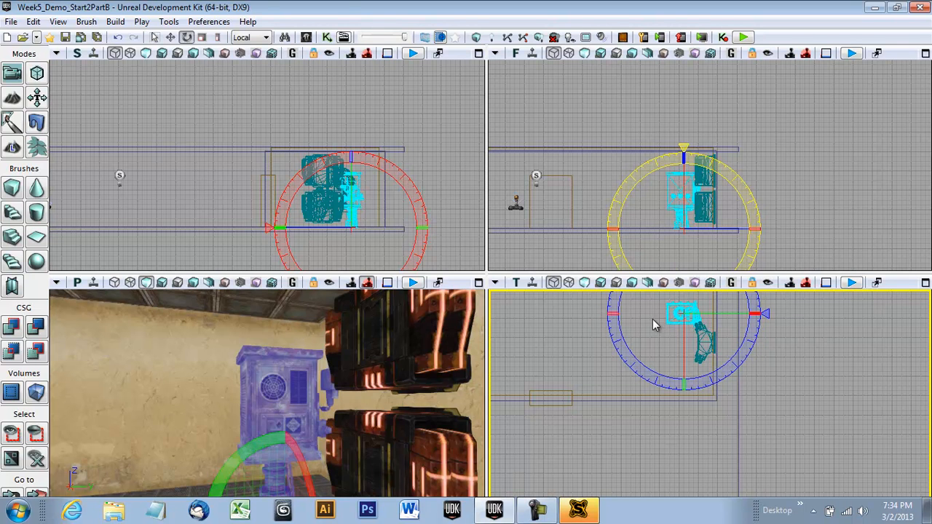
Move the machine mesh along the back wall, away from the ammo meshes, and set it close against the wall
left_click(172, 38)
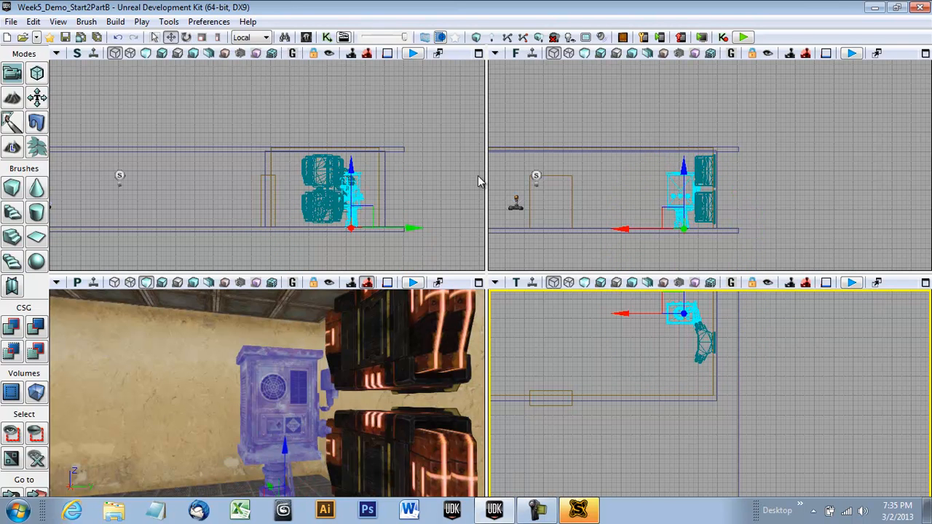
left_click_drag(613, 351, 645, 357)
left_click_drag(694, 326, 695, 312)
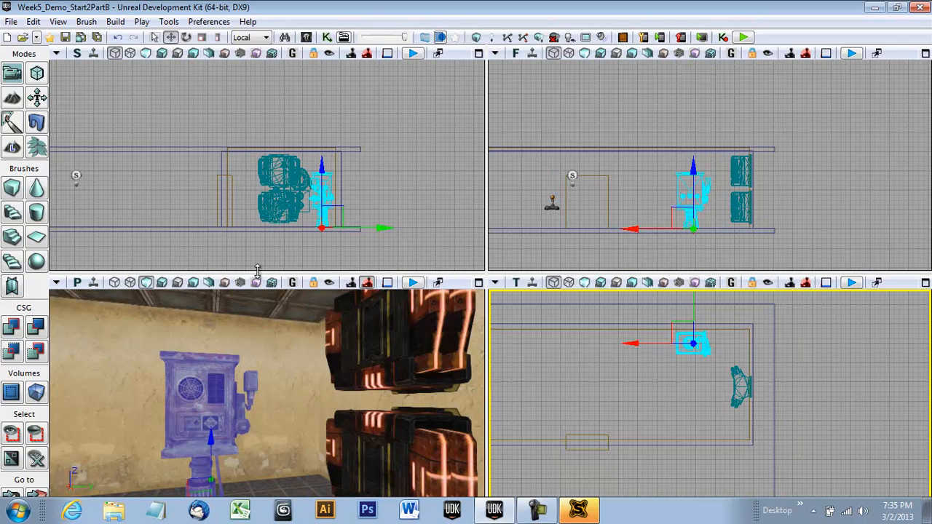
Add the PipeSetB04 T-pipe and PipeSetB02 straight pipe static meshes to the level beside the machine
left_click(307, 37)
left_click(619, 390)
left_click(266, 464)
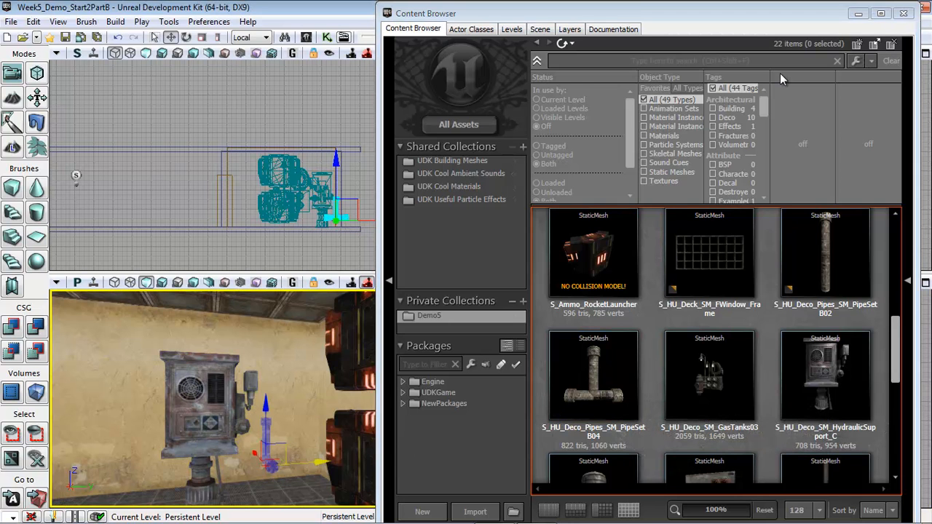
left_click_drag(822, 268, 284, 475)
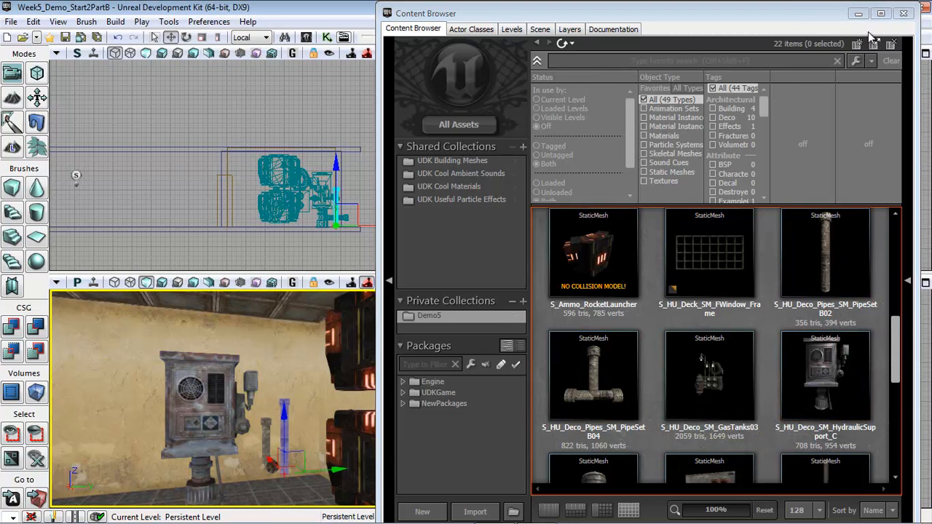
left_click(903, 13)
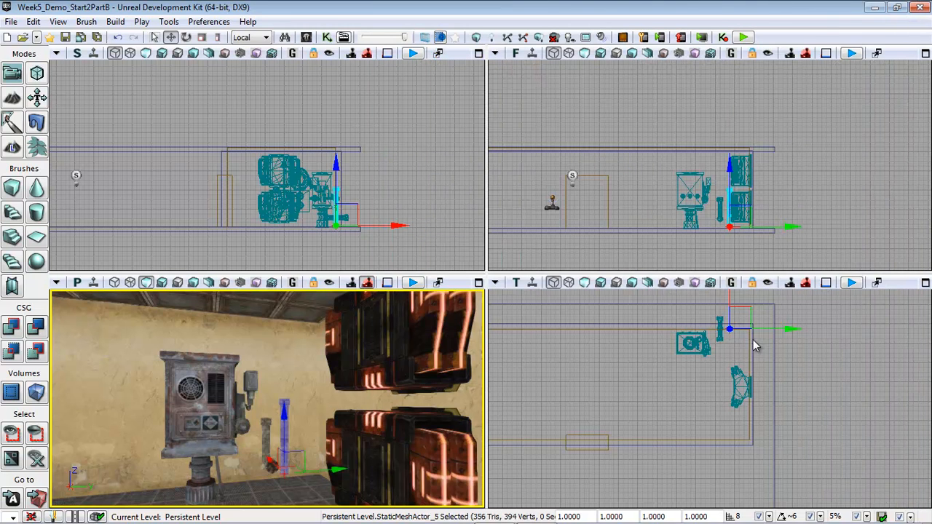
Raise the T-pipe toward the ceiling, turn it 90 degrees about its vertical axis and flip it so its stem points down
left_click(270, 467)
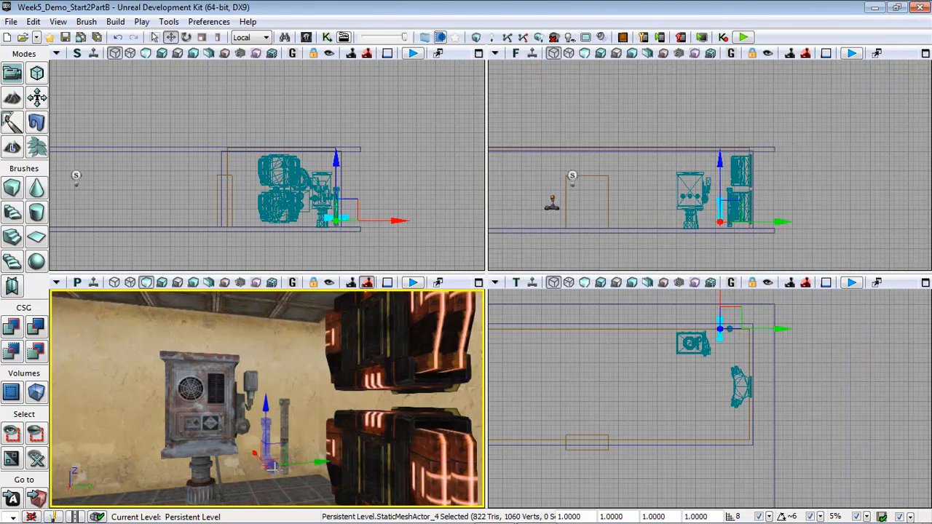
left_click_drag(264, 432, 265, 326)
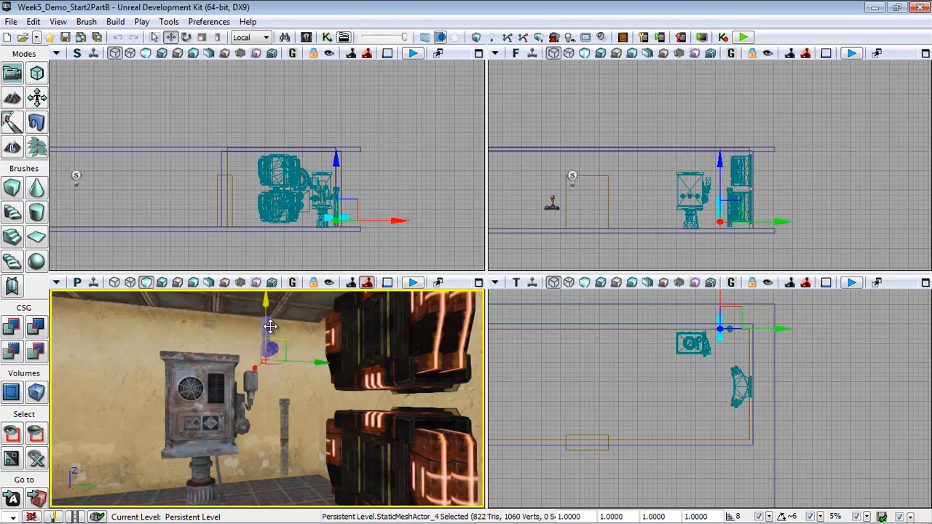
left_click(186, 37)
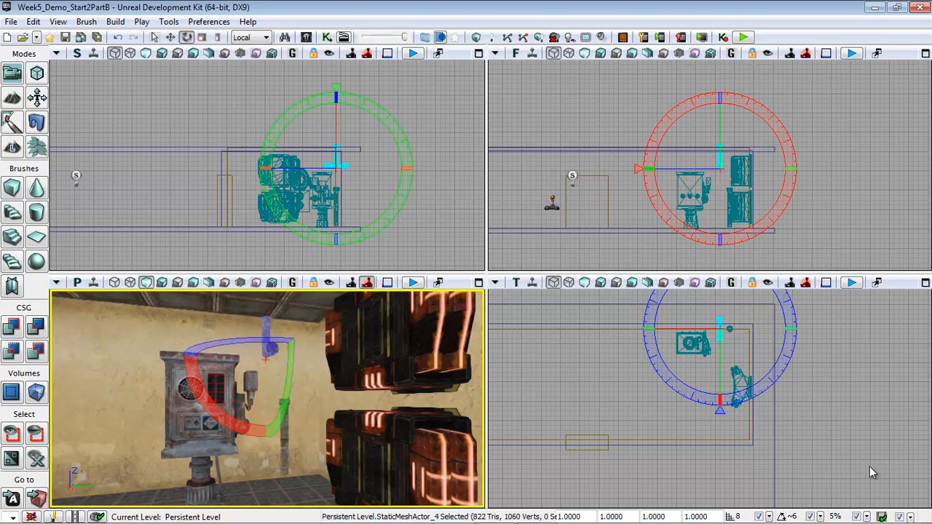
left_click_drag(791, 340, 488, 343)
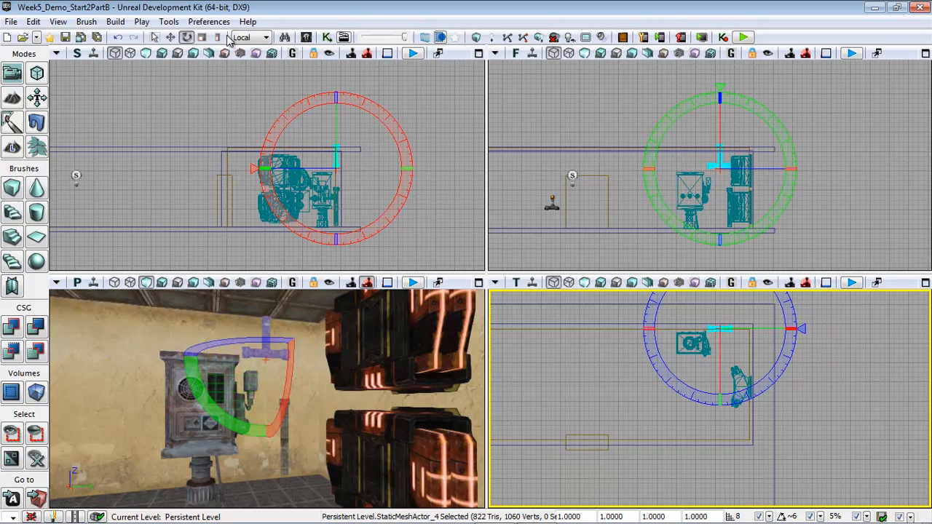
left_click_drag(731, 98, 887, 148)
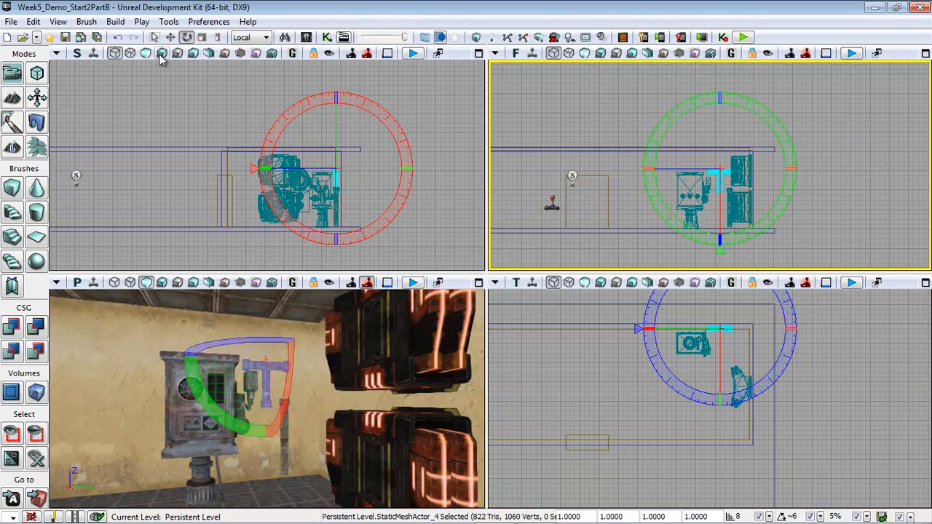
Position the inverted T-pipe centred on top of the machine, with its stem meeting the machine's upper face
left_click(169, 37)
left_click_drag(720, 215, 721, 201)
left_click_drag(780, 153, 749, 154)
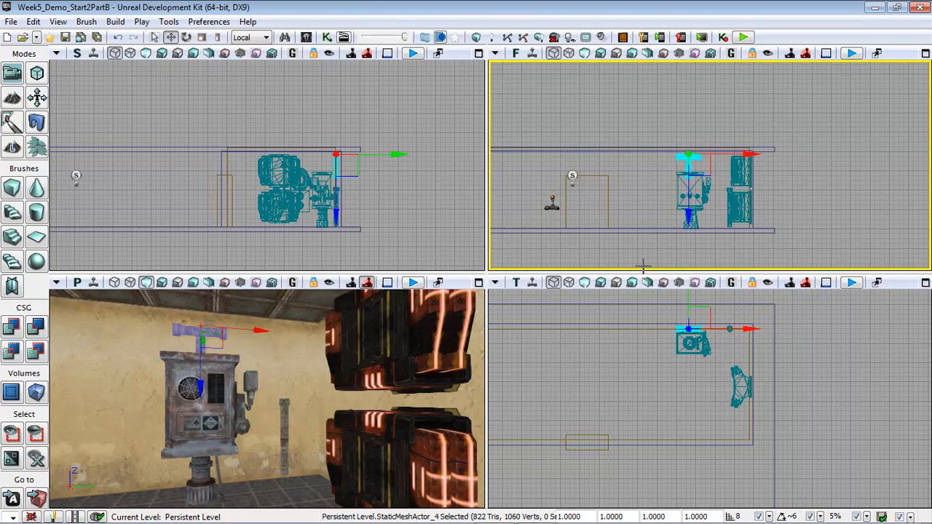
right_click_drag(833, 401, 868, 443)
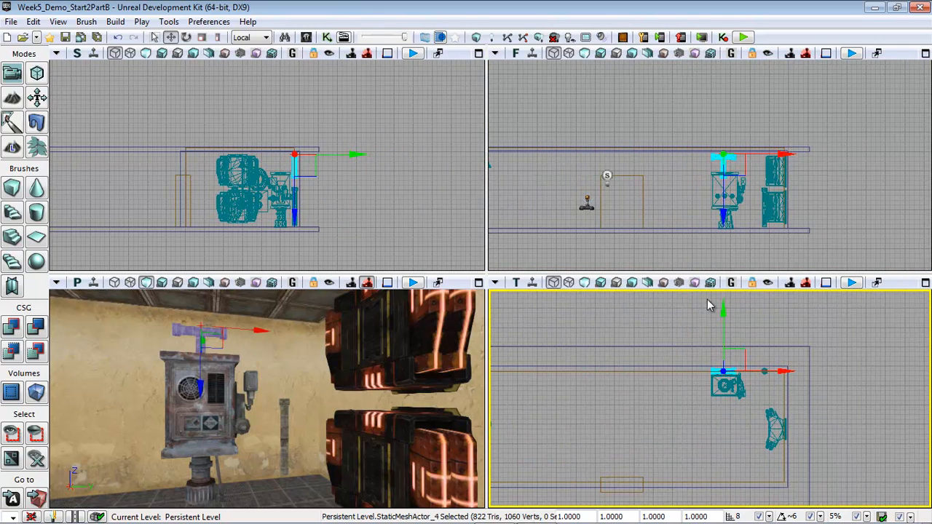
left_click_drag(721, 306, 721, 322)
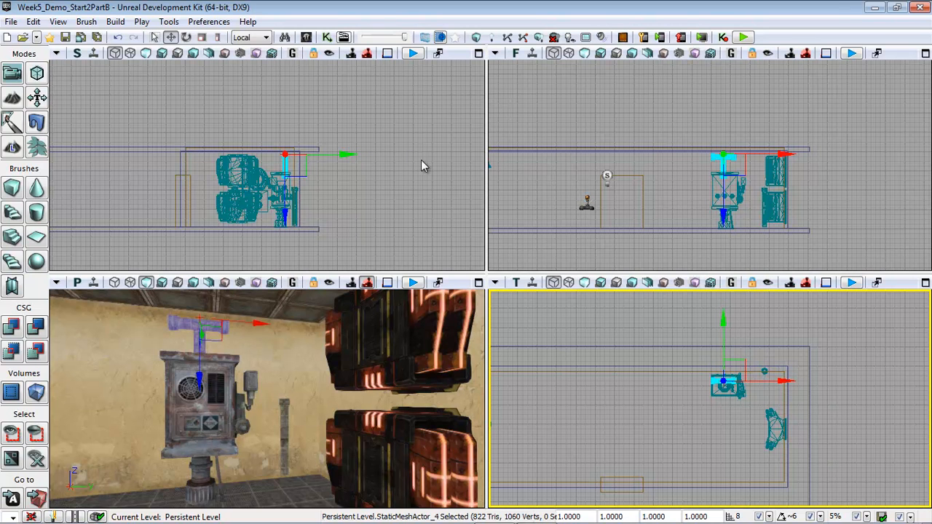
Raise the straight pipe to the T-pipe's height and rotate it to lie horizontally along the back wall
left_click(284, 411)
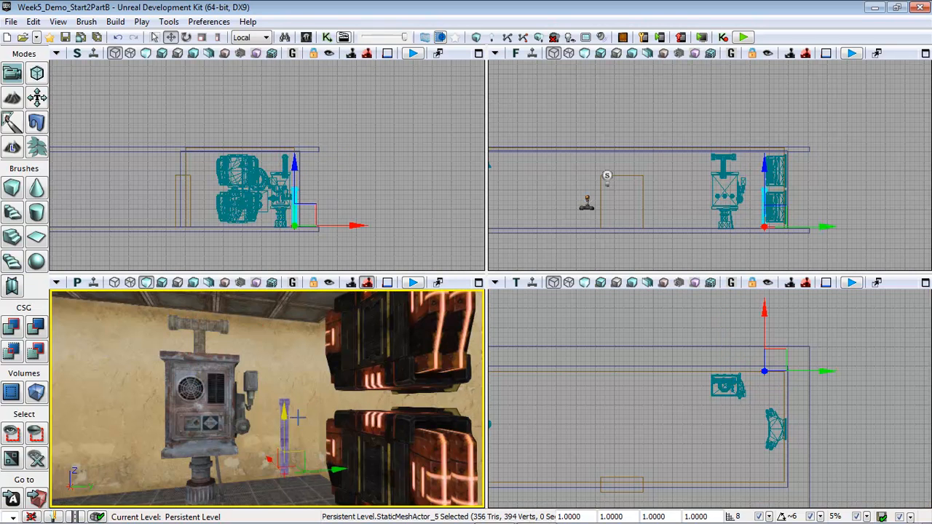
left_click_drag(285, 419, 284, 301)
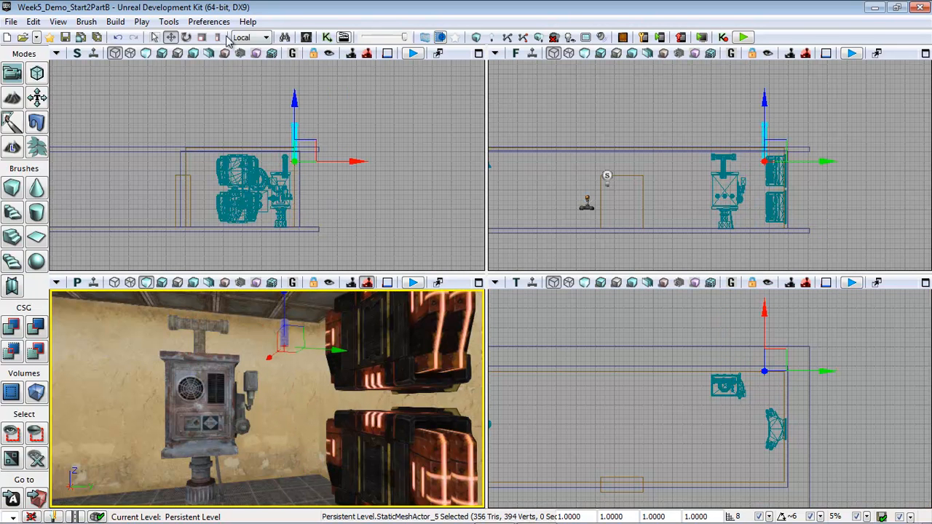
left_click(187, 37)
left_click(325, 97)
mouse_move(325, 97)
left_mouse_down()
mouse_move(386, 137)
mouse_move(483, 125)
mouse_move(321, 85)
left_mouse_up()
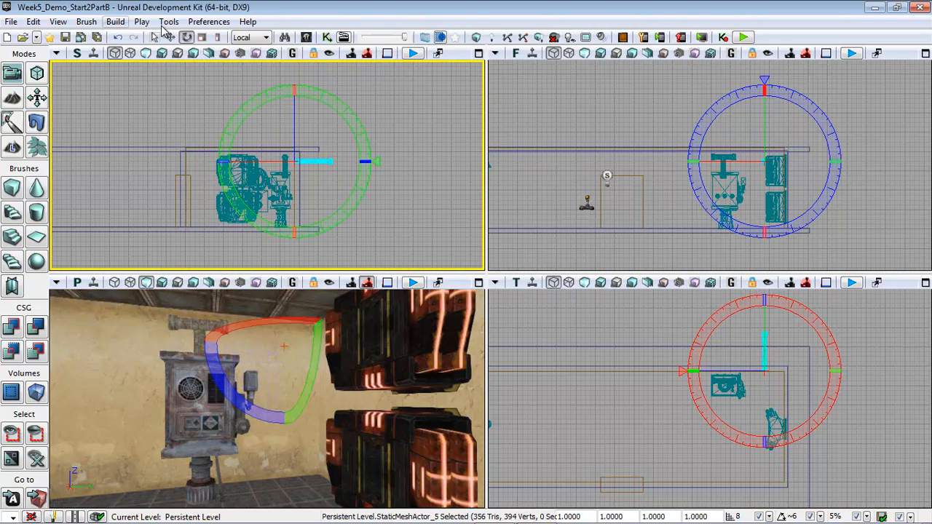
left_click_drag(787, 301, 921, 305)
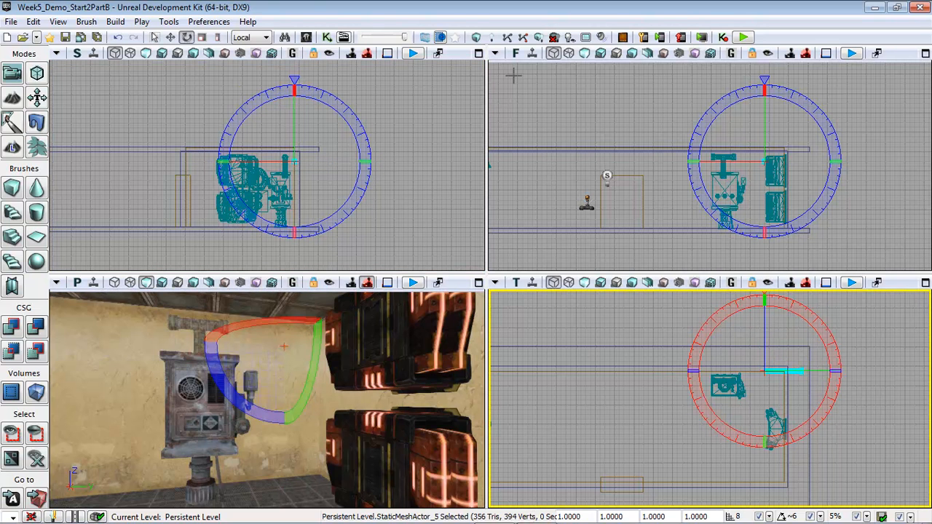
Move the straight pipe in line with the T-pipe's crossbar so that its end meets the crossbar's end
left_click(171, 38)
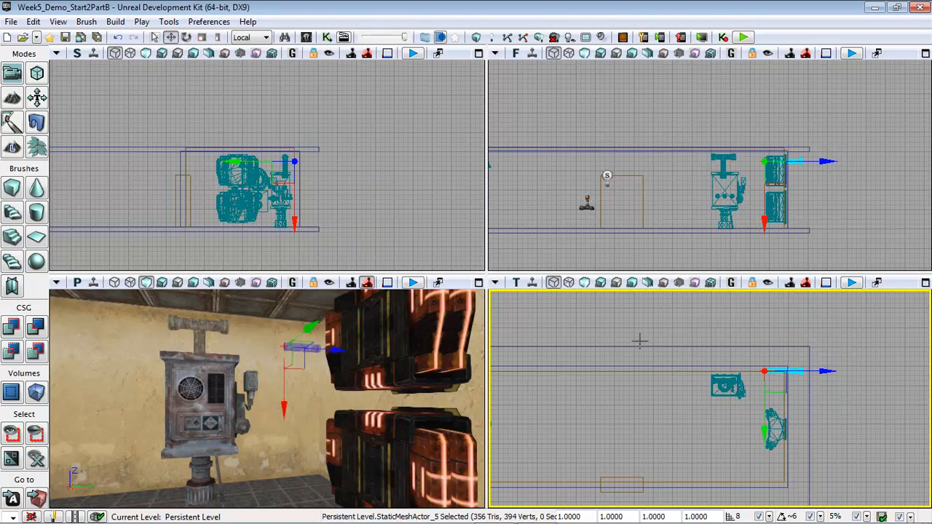
left_click_drag(827, 374, 849, 376)
left_click_drag(851, 419, 844, 377)
scroll(844, 377, "up", 5)
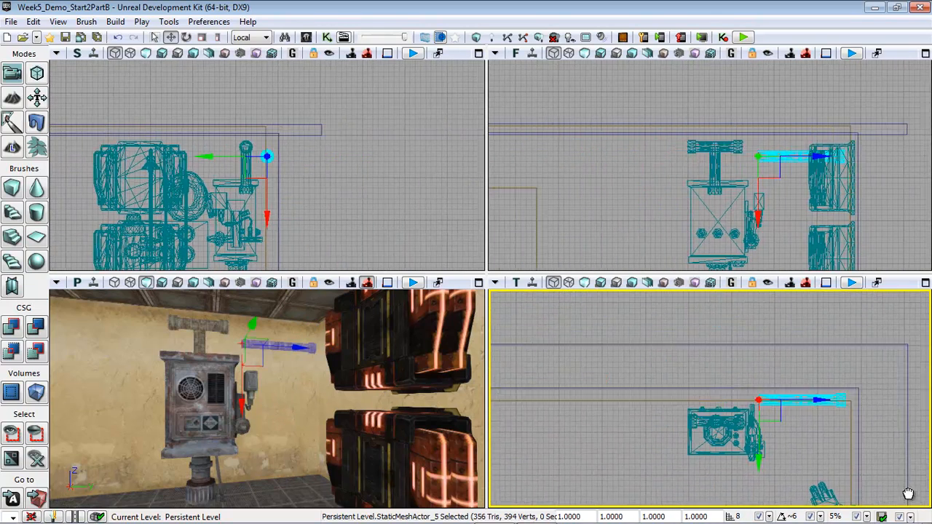
left_click_drag(734, 416, 733, 430)
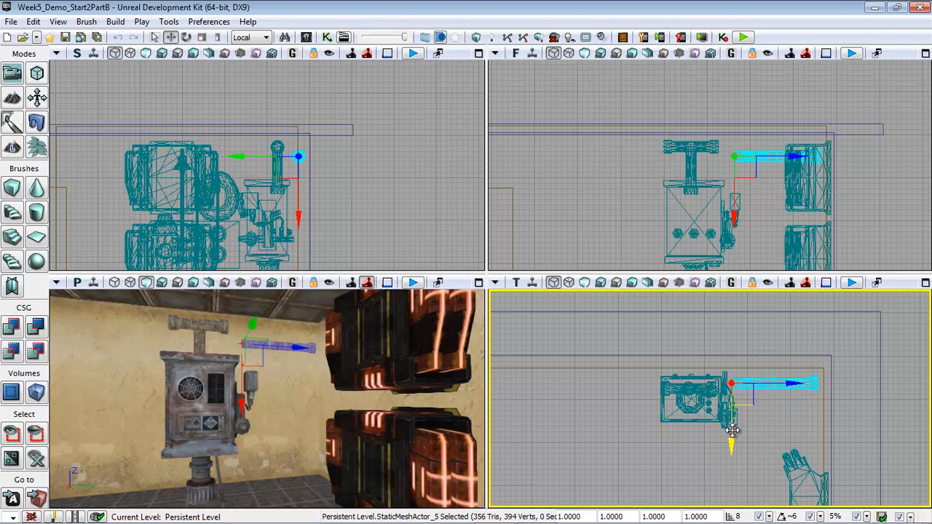
scroll(733, 441, "up", 4)
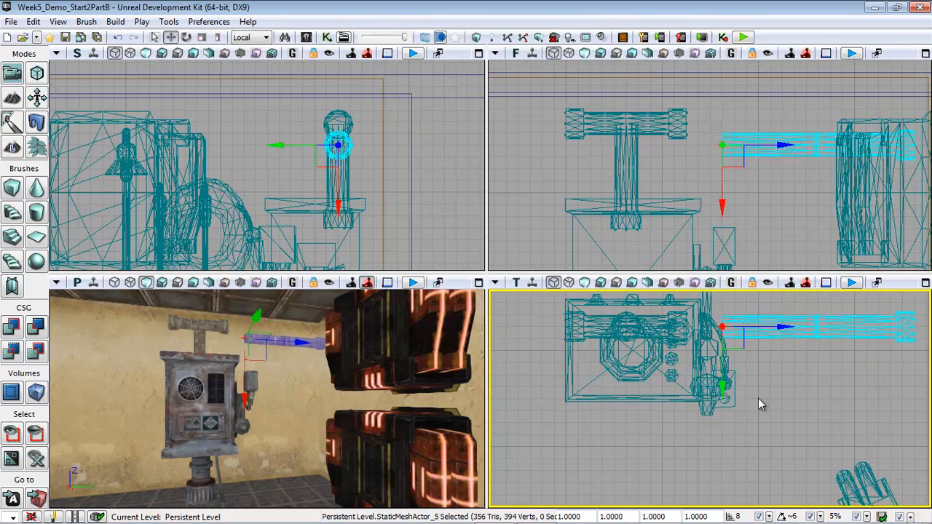
left_click_drag(761, 347, 807, 348)
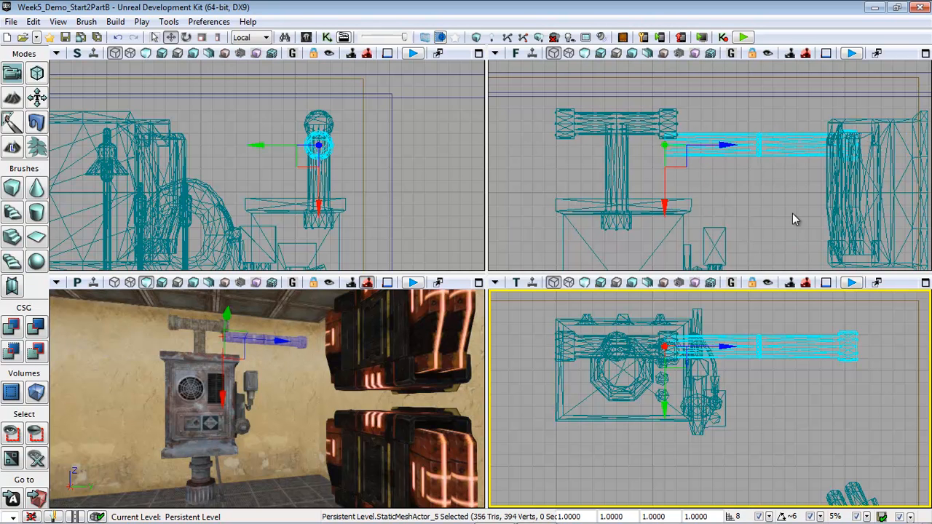
left_click_drag(665, 190, 667, 167)
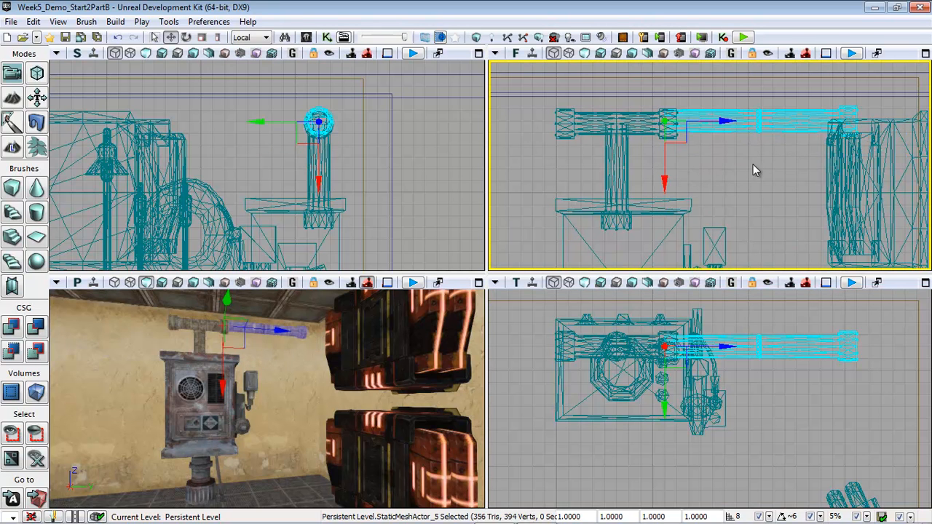
Set the drag grid snap to 4 and lower the straight pipe slightly to align it with the T-pipe's crossbar
left_click(770, 517)
left_click(793, 393)
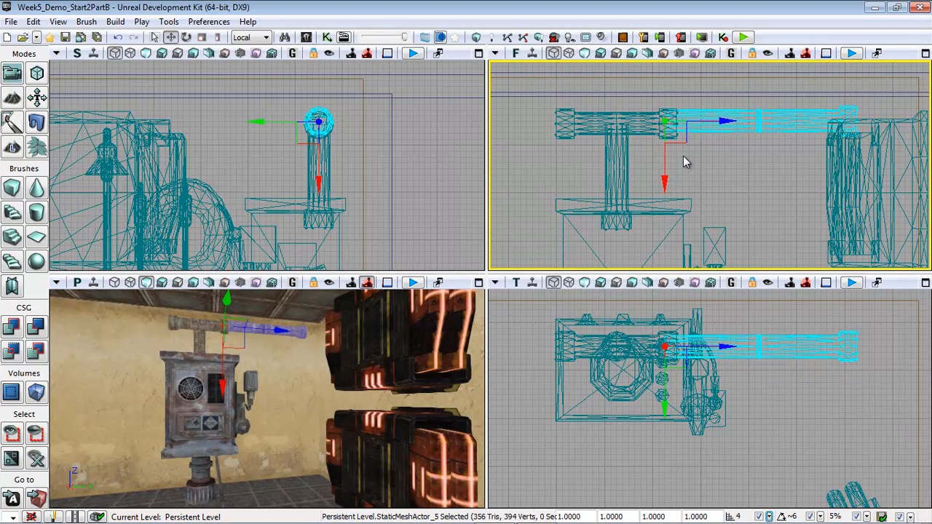
left_click_drag(662, 172, 665, 179)
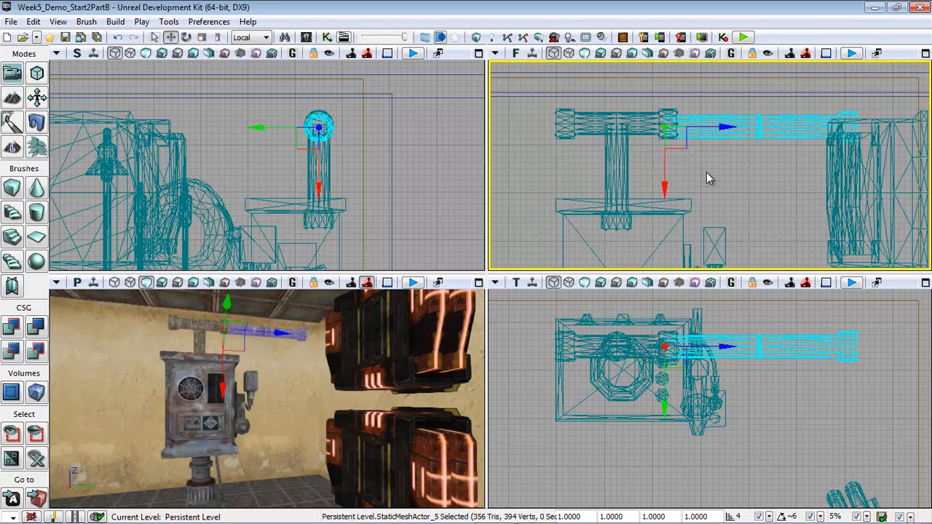
Group the straight pipe, the T-pipe and the machine into one actor group
left_click(707, 172)
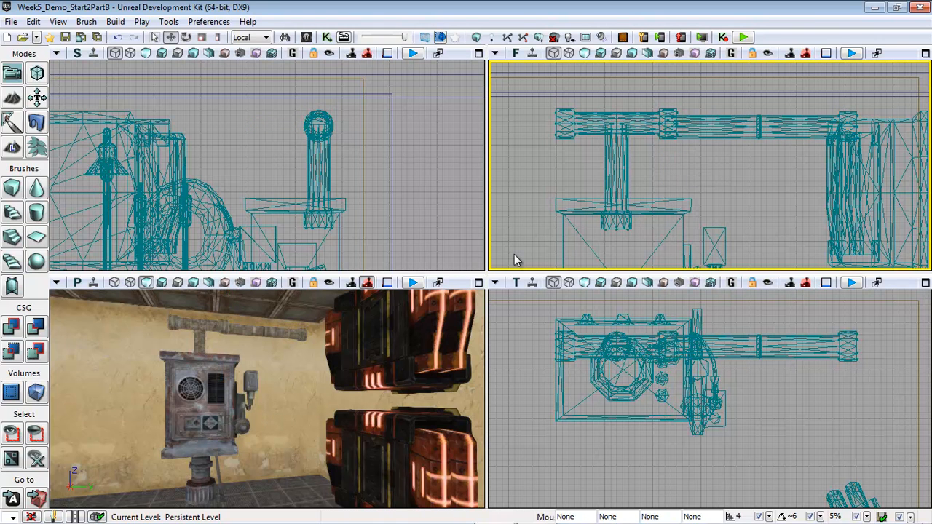
left_click(743, 348)
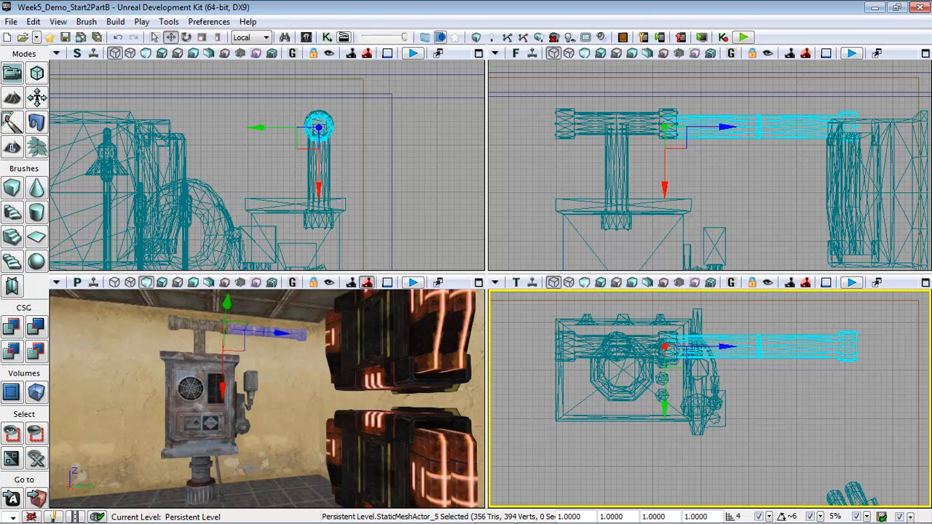
left_click(196, 322, "ctrl")
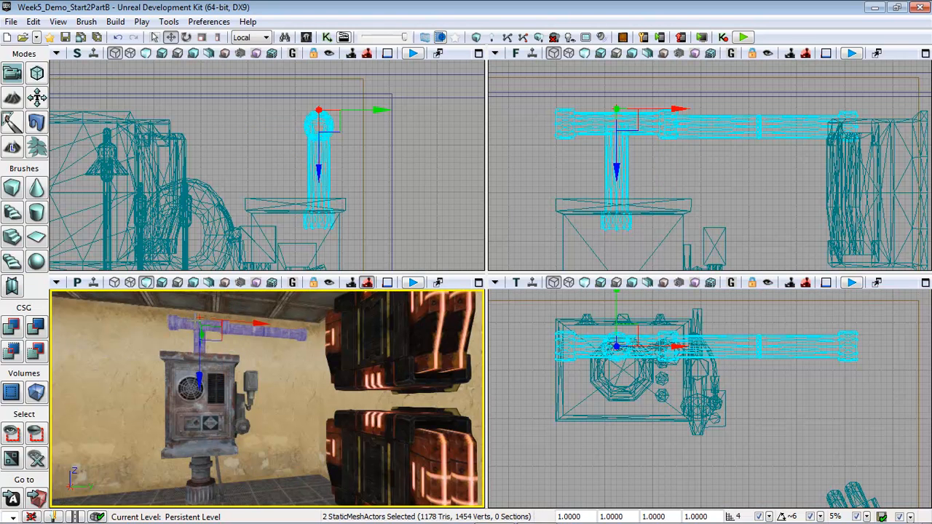
left_click(212, 390, "ctrl")
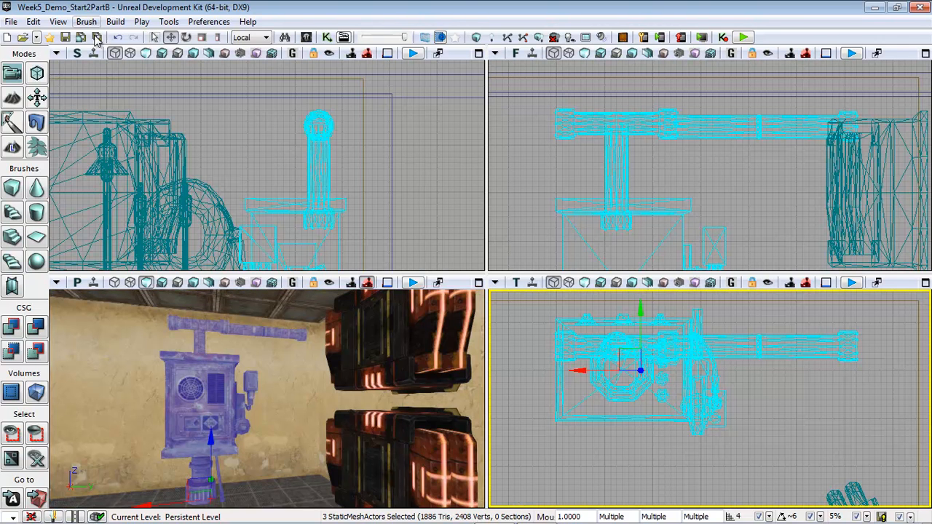
right_click(211, 399)
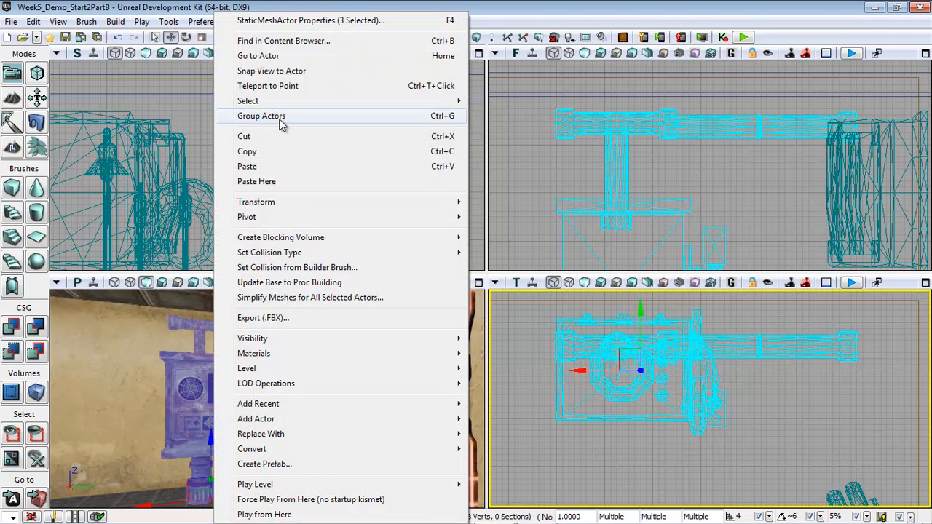
left_click(282, 122)
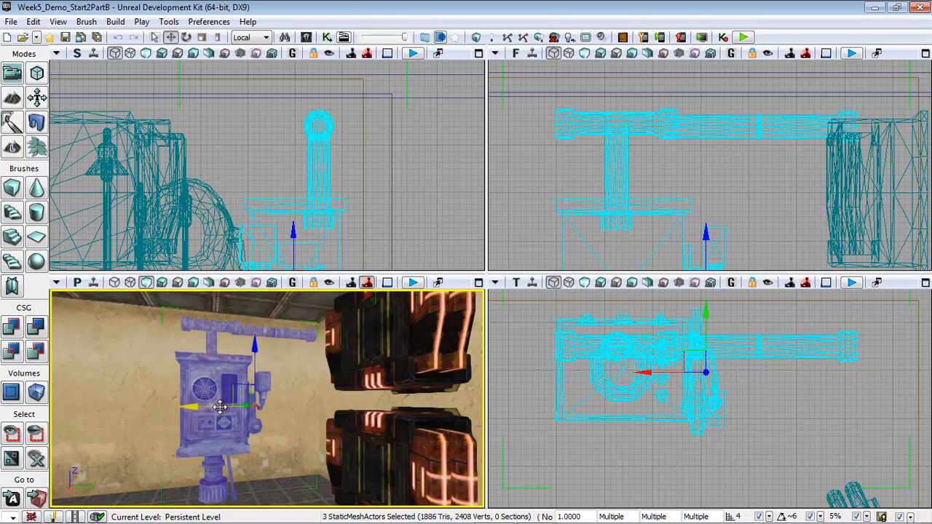
Move the group along the back wall until the straight pipe's free end reaches the side wall
left_click_drag(232, 407, 246, 406)
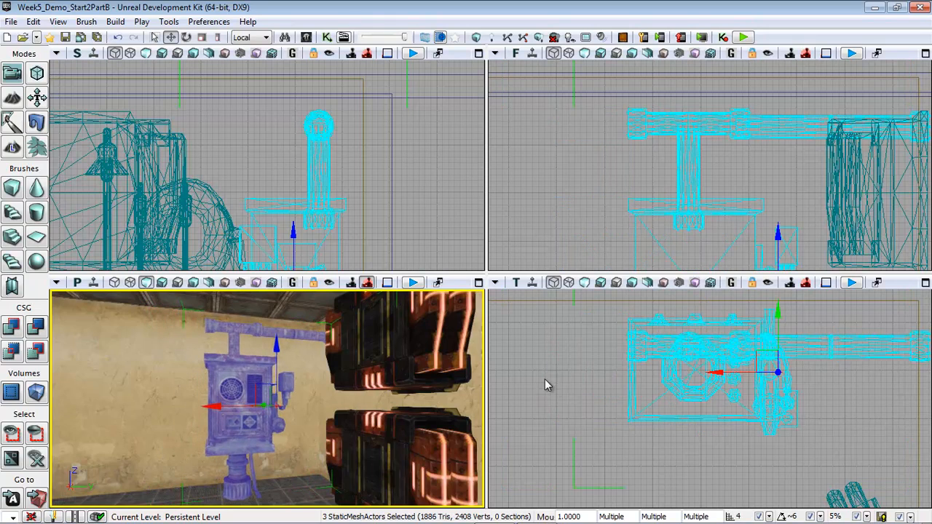
left_click_drag(550, 390, 577, 382)
scroll(589, 407, "down", 4)
left_click_drag(576, 427, 699, 437)
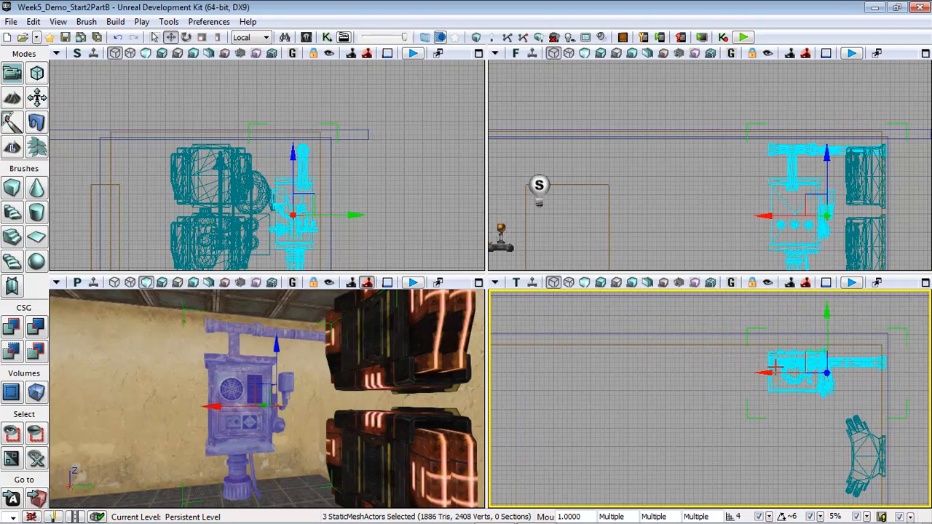
Duplicate the machine group repeatedly along the back wall, joining each copy's straight pipe to the neighbouring T-pipe
left_click_drag(767, 373, 577, 372)
left_click_drag(685, 455, 930, 461)
scroll(895, 438, "down", 1)
left_click_drag(797, 386, 623, 380, "alt")
left_click_drag(266, 397, 47, 418)
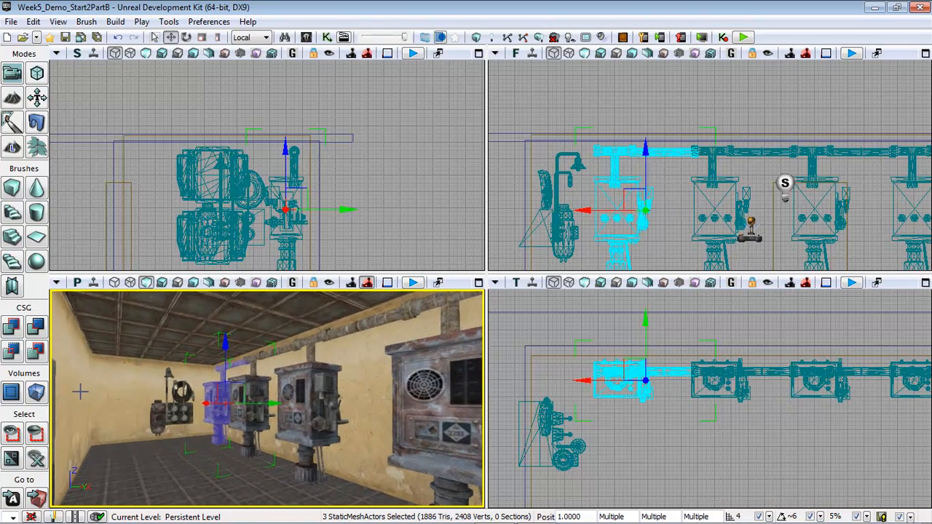
Ungroup the last machine copy, the one nearest the lamp and gas tanks
scroll(764, 457, "up", 3)
left_click_drag(670, 382, 693, 452)
left_click(57, 21)
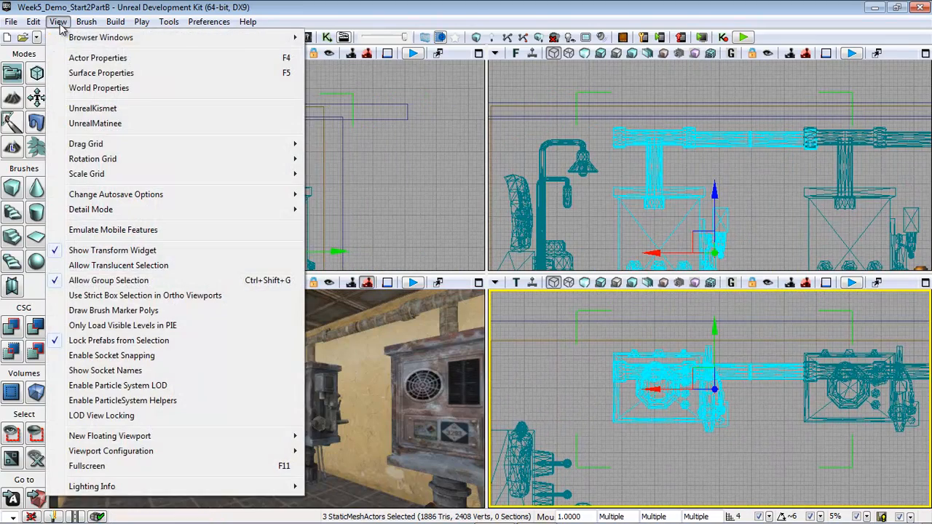
left_click(674, 357)
right_click(673, 357)
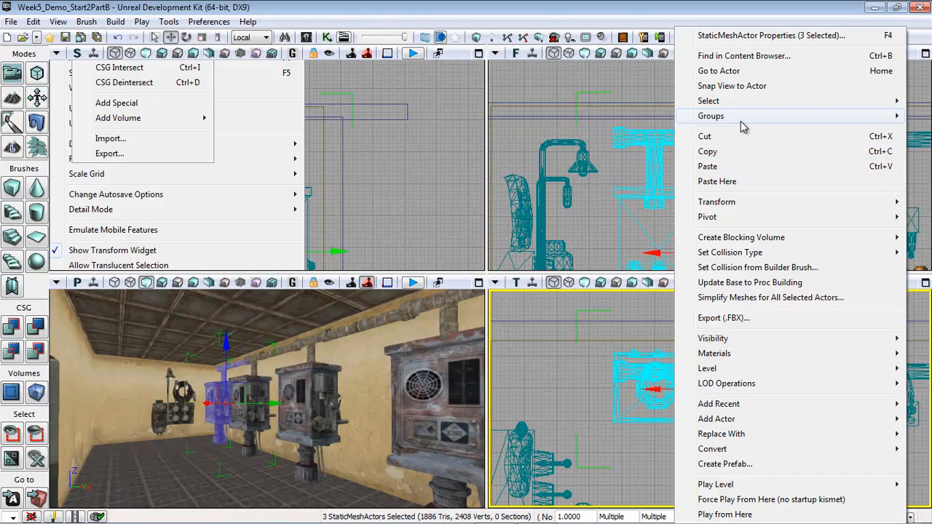
mouse_move(735, 118)
left_click(541, 134)
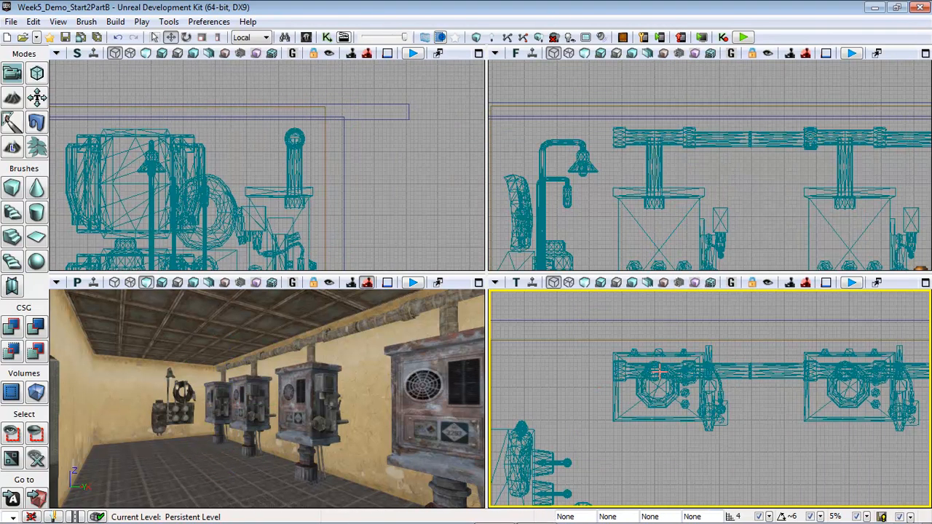
Duplicate the last machine's straight pipe and shift the copy to the other side of its T-pipe, towards the room corner
left_click(741, 374)
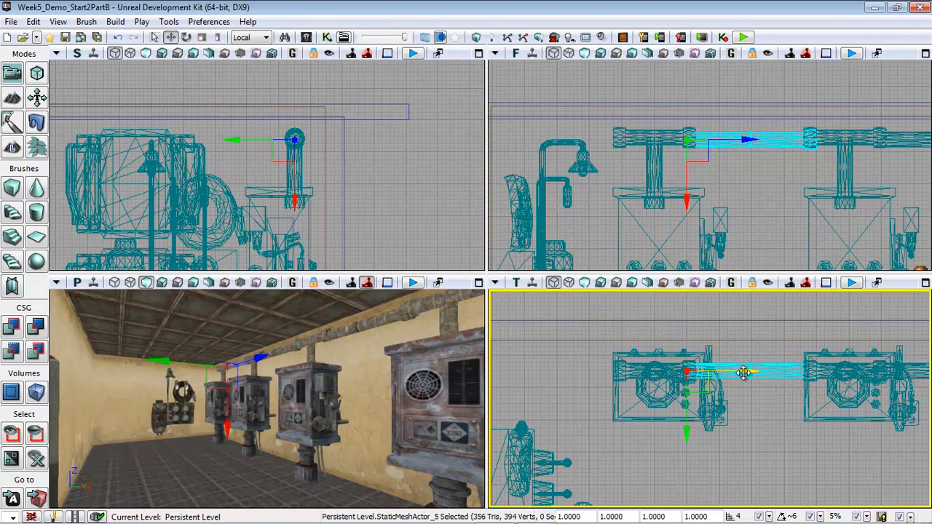
left_click_drag(745, 371, 544, 371)
left_click_drag(572, 434, 714, 434)
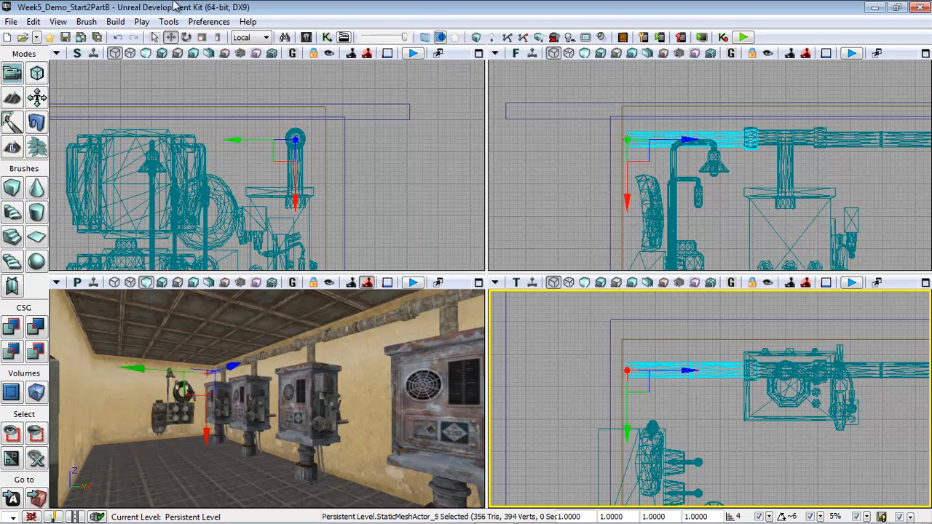
Turn the copied pipe half a turn in plan and move it so it runs from the T-pipe's end to the corner wall
left_click(187, 37)
left_click_drag(641, 308, 878, 342)
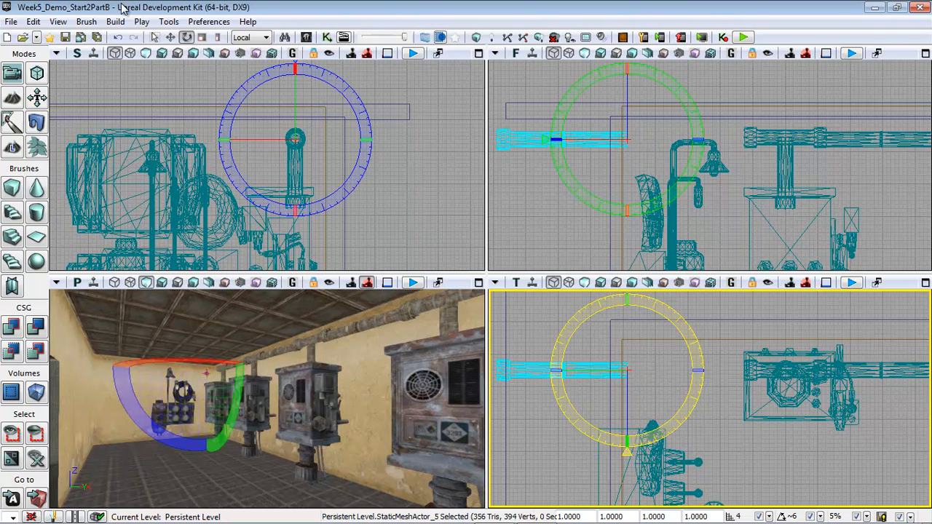
left_click(170, 38)
left_click_drag(591, 370, 490, 369)
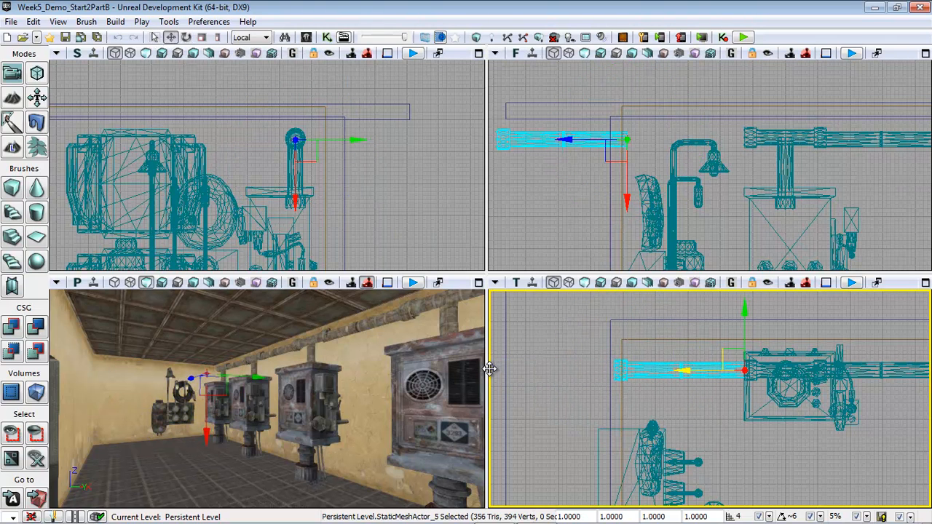
left_click(729, 423)
Place the S_HU_Deco_SM_StorageTanks07 mesh on the floor of the room
left_click_drag(373, 429, 301, 379)
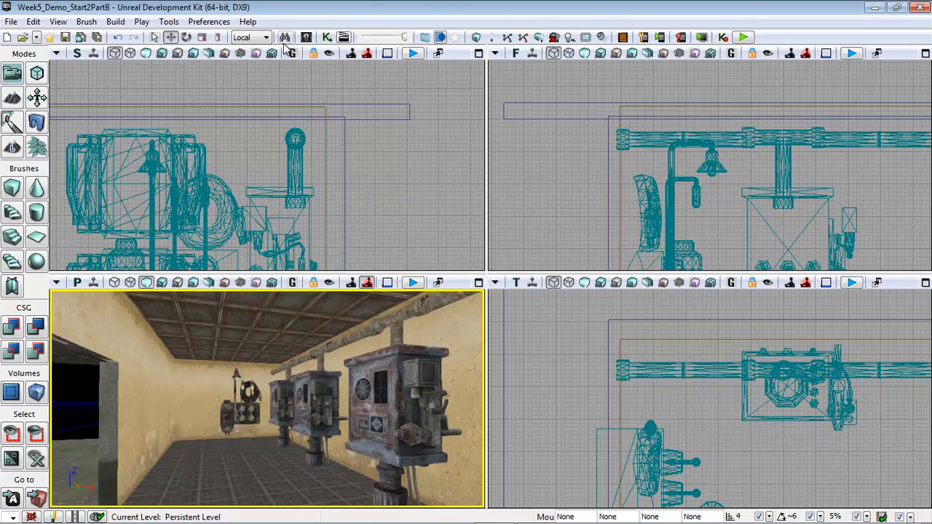
left_click(306, 39)
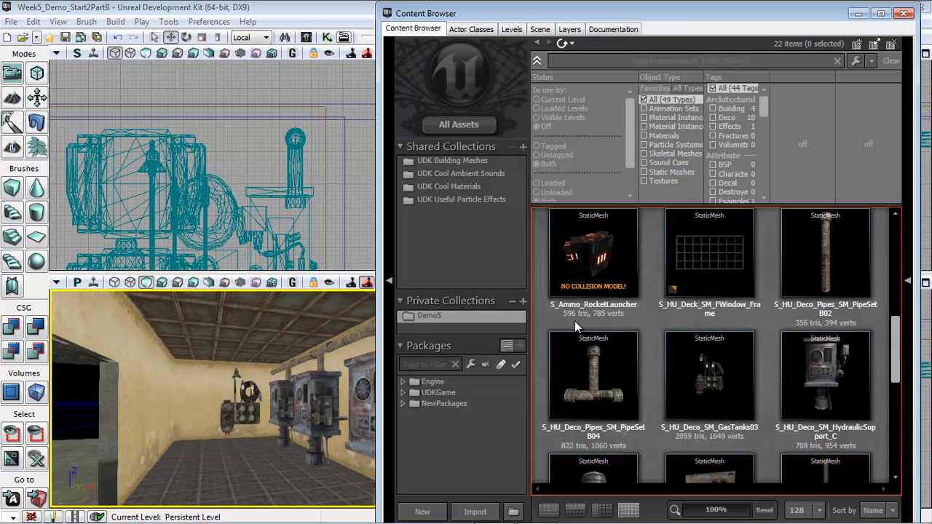
scroll(664, 322, "down", 2)
left_click_drag(696, 380, 211, 451)
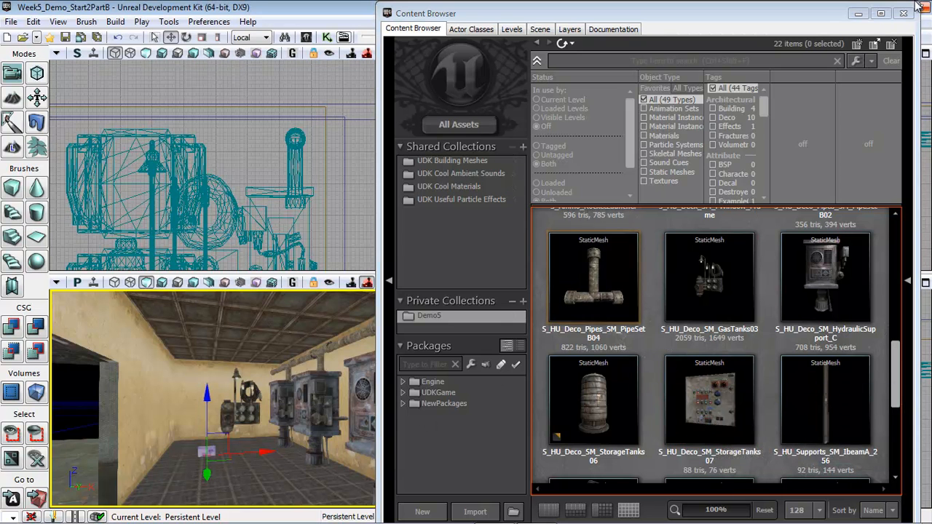
left_click(904, 14)
Rotate the panel mesh a quarter turn about its vertical axis to line it up with the wall opposite the machines
left_click_drag(235, 490, 235, 445)
left_click(186, 38)
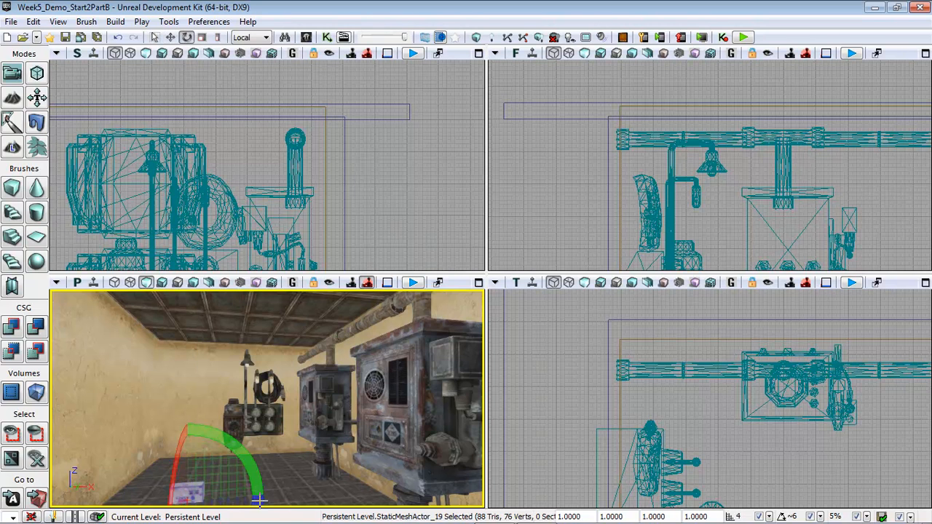
left_click_drag(252, 504, 48, 498)
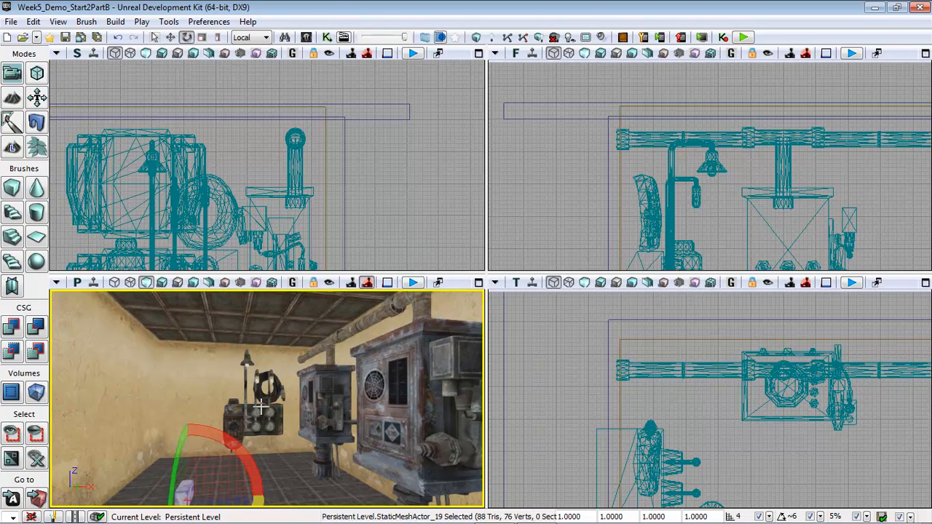
Scale the panel mesh uniformly to 1.7873 and reduce its Y scale to 0.7329 to make it thinner
left_click(203, 37)
left_click_drag(184, 429, 270, 457)
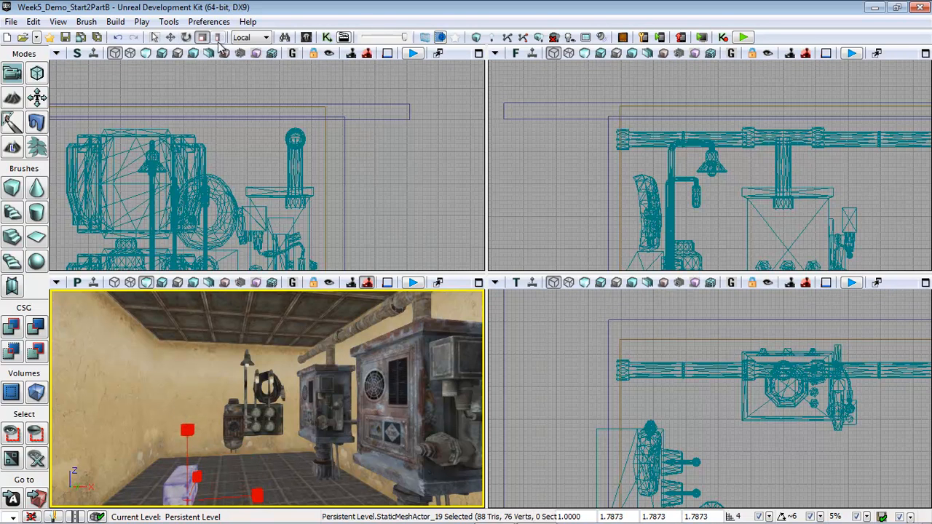
left_click_drag(257, 496, 222, 490)
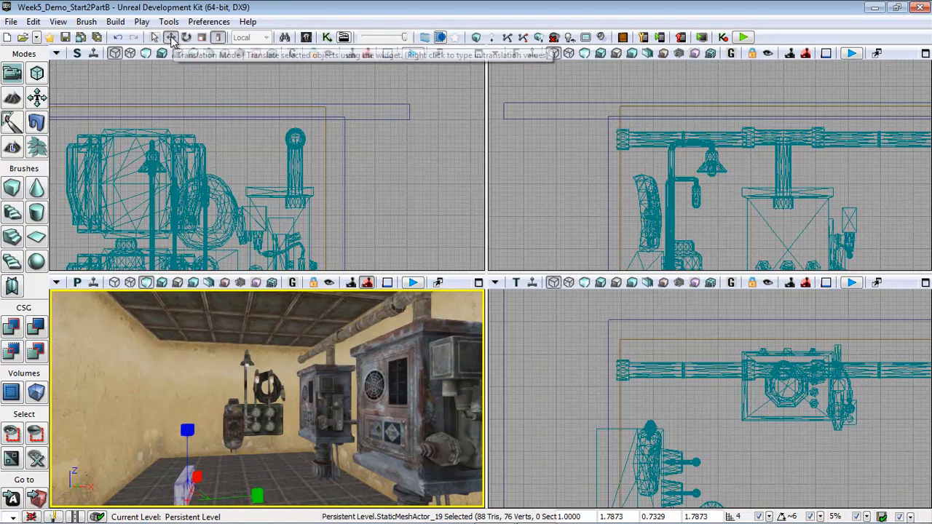
Raise the panel to mid-height against the wall opposite the machines and duplicate it twice along that wall
left_click(169, 37)
scroll(595, 182, "down", 3)
scroll(745, 180, "down", 1)
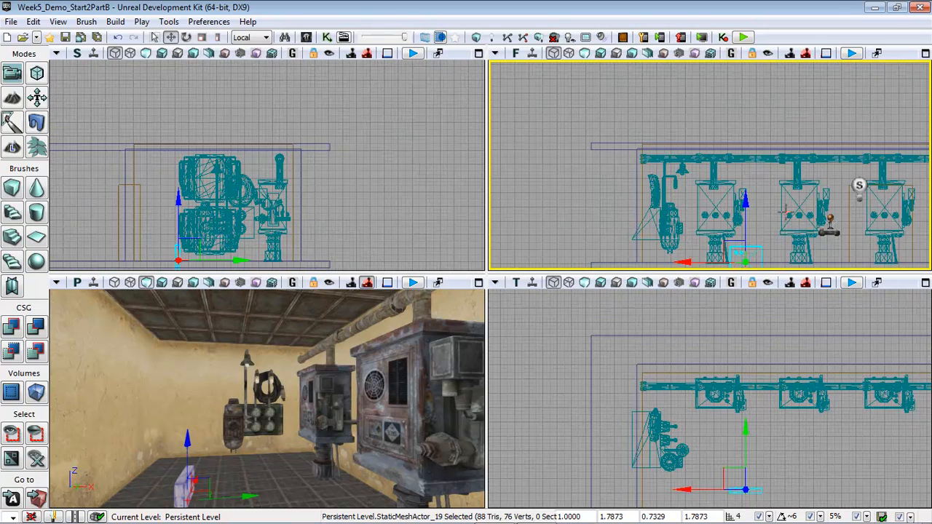
scroll(744, 180, "down", 1)
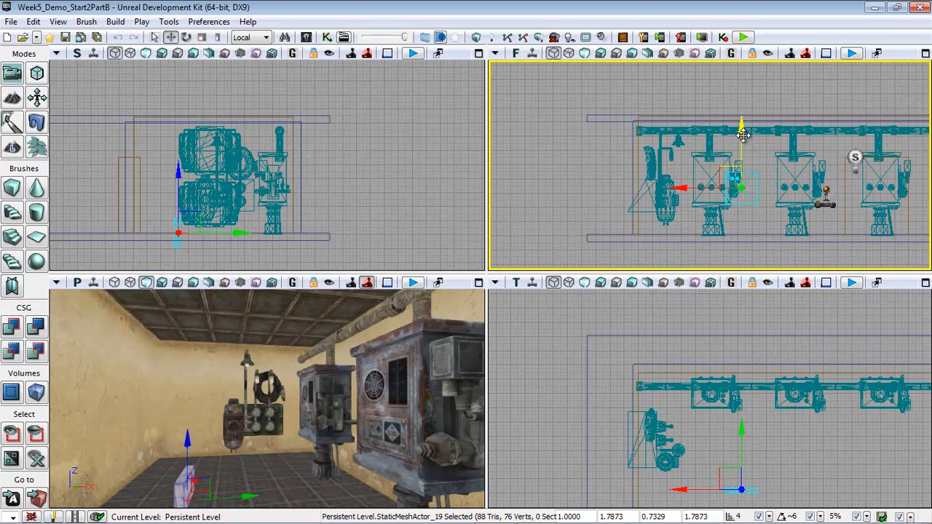
left_click_drag(767, 436, 715, 375)
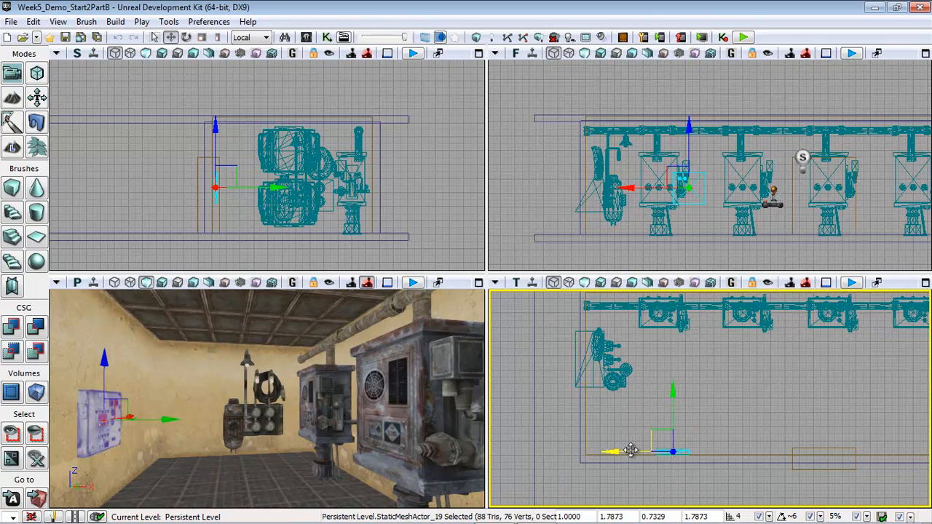
left_click_drag(611, 451, 679, 452)
Switch the perspective view to lit mode, build the level's lighting and dismiss the build reports
left_click_drag(211, 457, 209, 327)
left_click(161, 283)
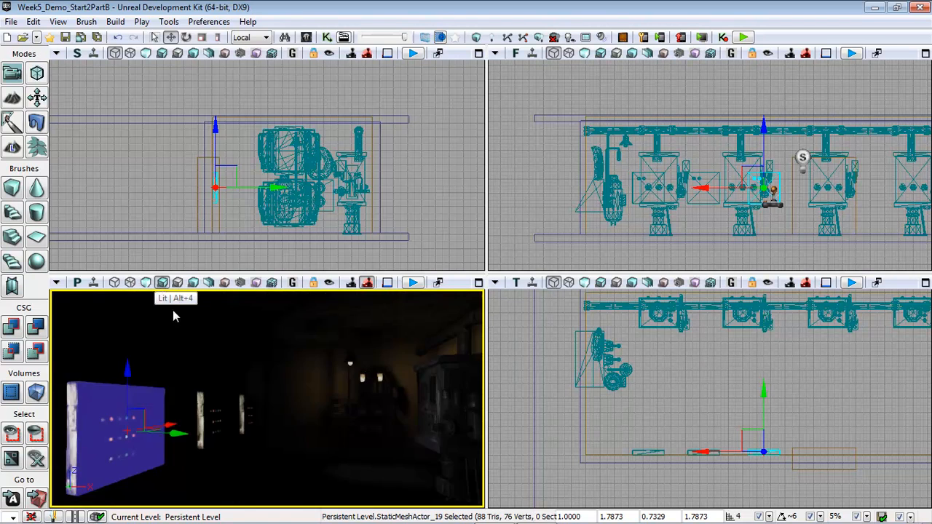
left_click(115, 21)
left_click(138, 120)
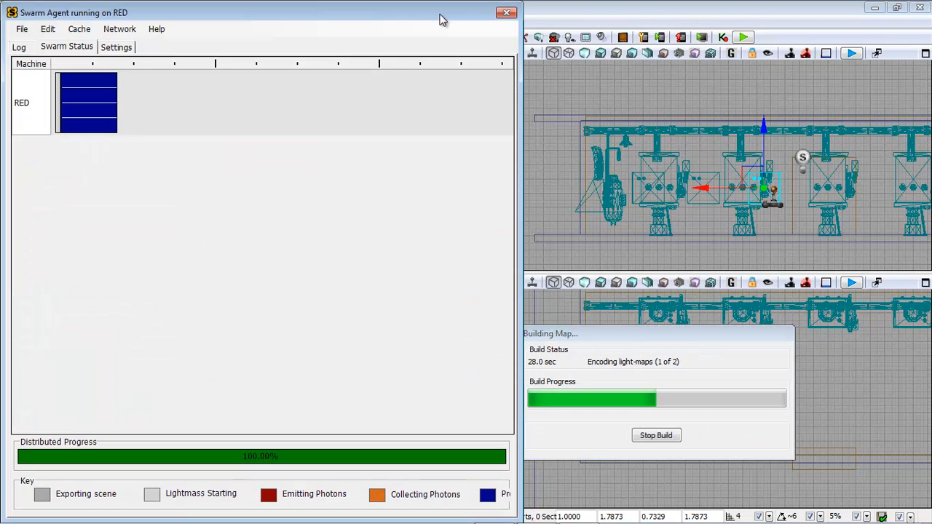
left_click(512, 104)
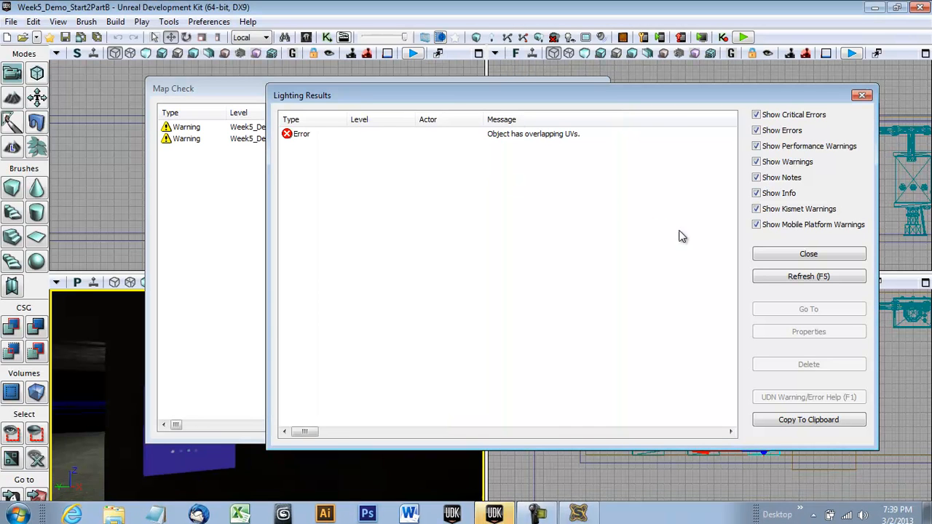
left_click(783, 255)
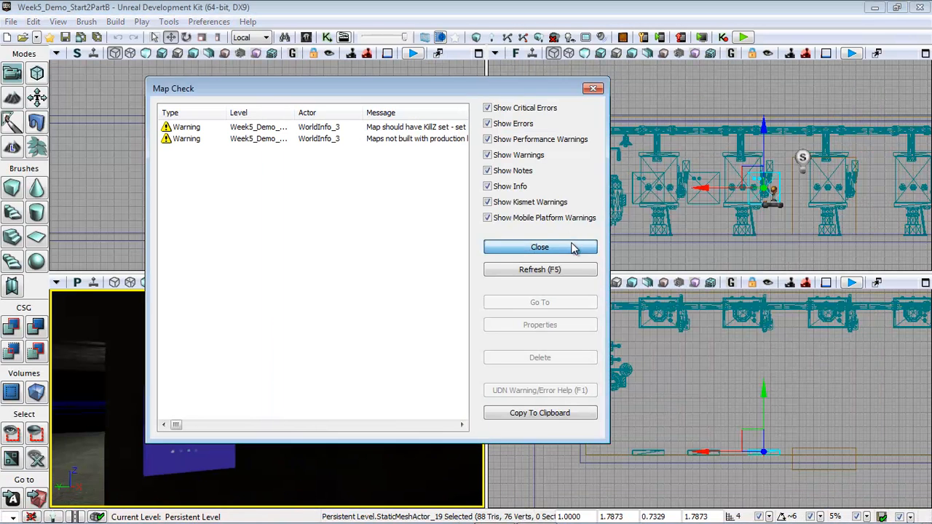
left_click(573, 248)
Play the level from the floor near the doorway and walk through it to check the lit room
left_click_drag(329, 387, 309, 422)
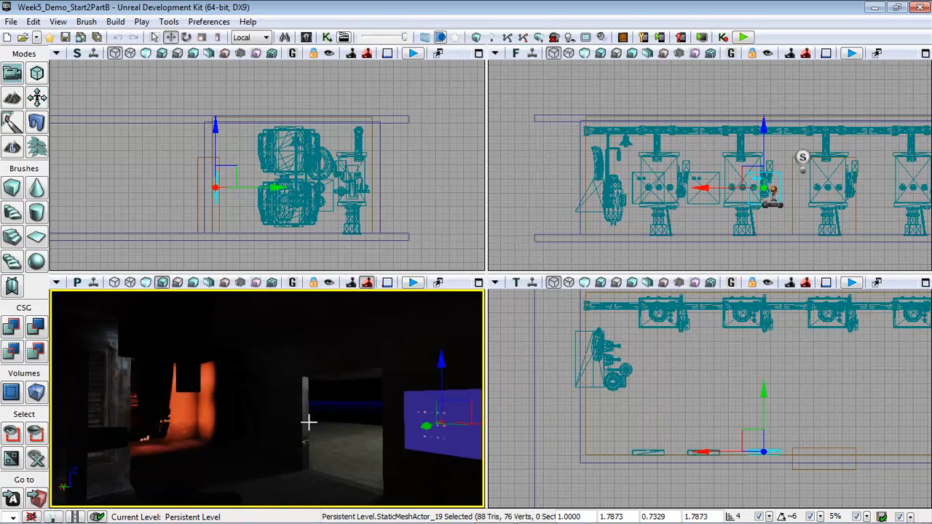
right_click(238, 460)
left_click(269, 442)
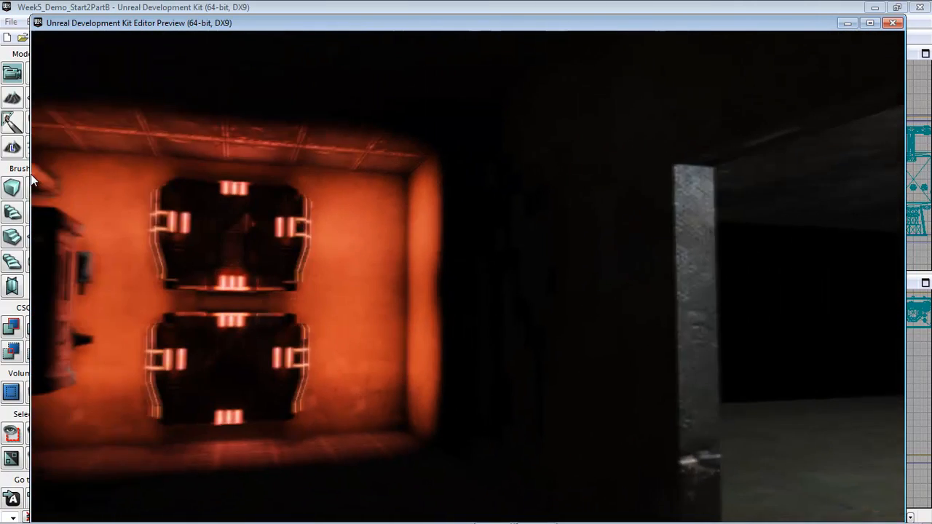
key("w")
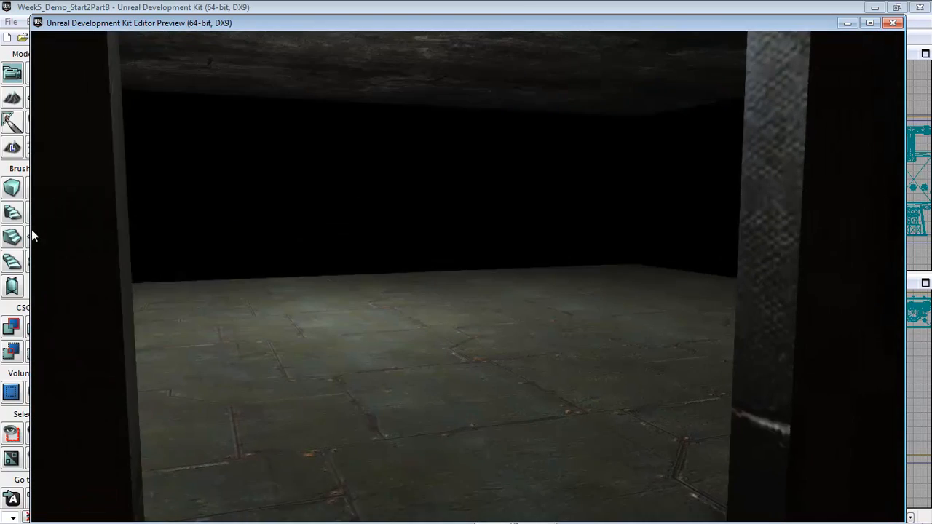
key("Escape")
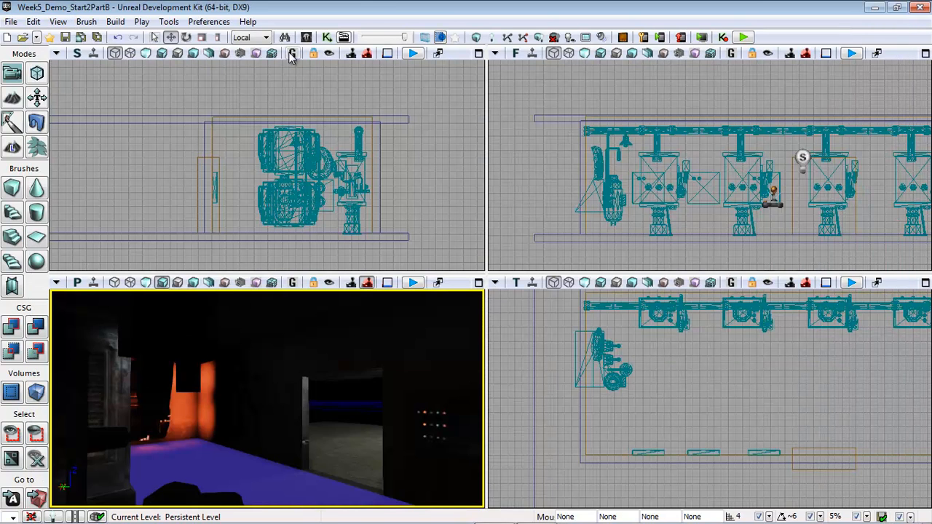
Place the S_HU_Deco_SM_StorageTanks06 mesh on the floor near the doorway
left_click(306, 38)
left_click_drag(586, 401, 277, 437)
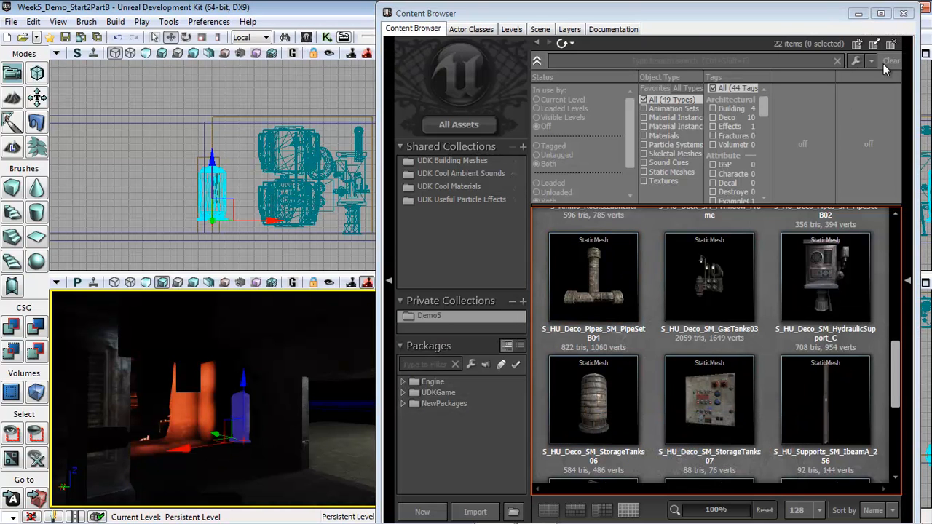
Turn the storage tank upside down and raise it so it hangs from the ceiling
left_click(896, 16)
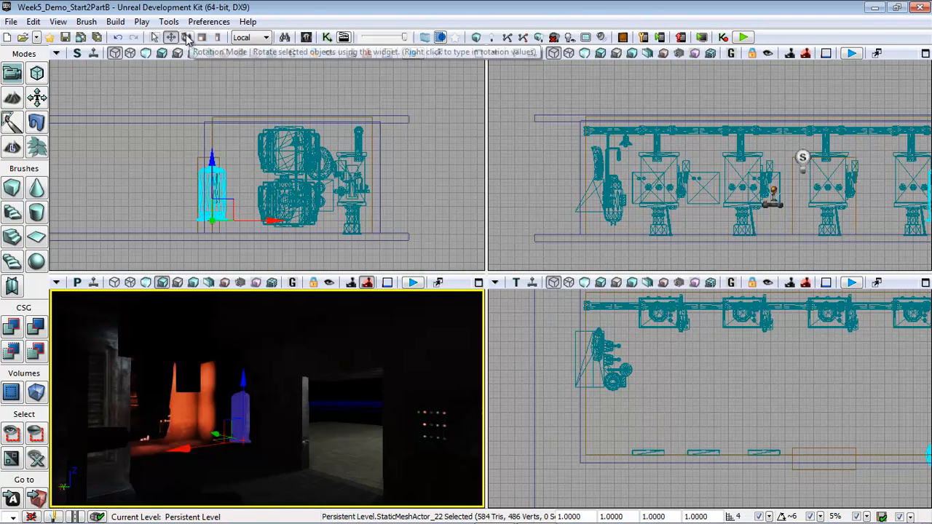
left_click(187, 37)
left_click_drag(219, 149, 437, 183)
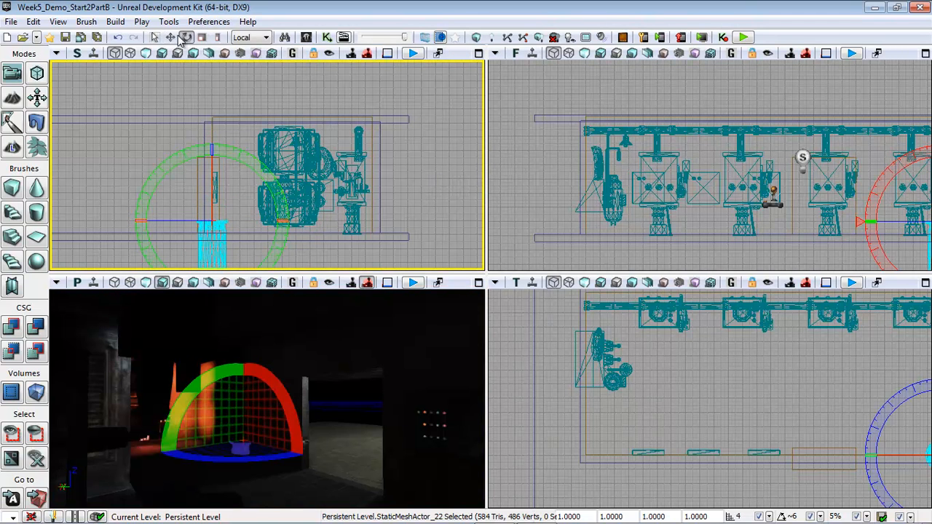
left_click(170, 37)
left_click_drag(211, 254, 210, 155)
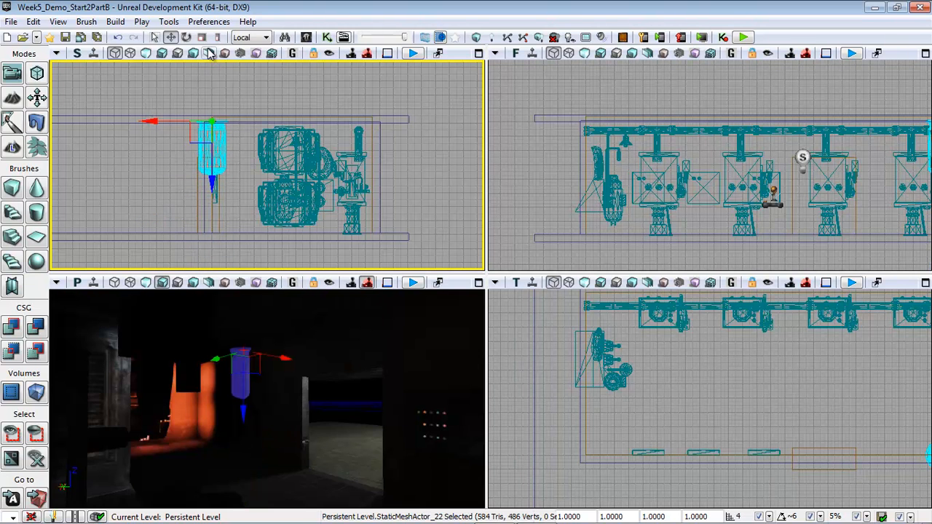
Scale the hanging storage tank up uniformly to about 1.31
left_click(202, 37)
left_click_drag(214, 188, 219, 192)
left_click(170, 37)
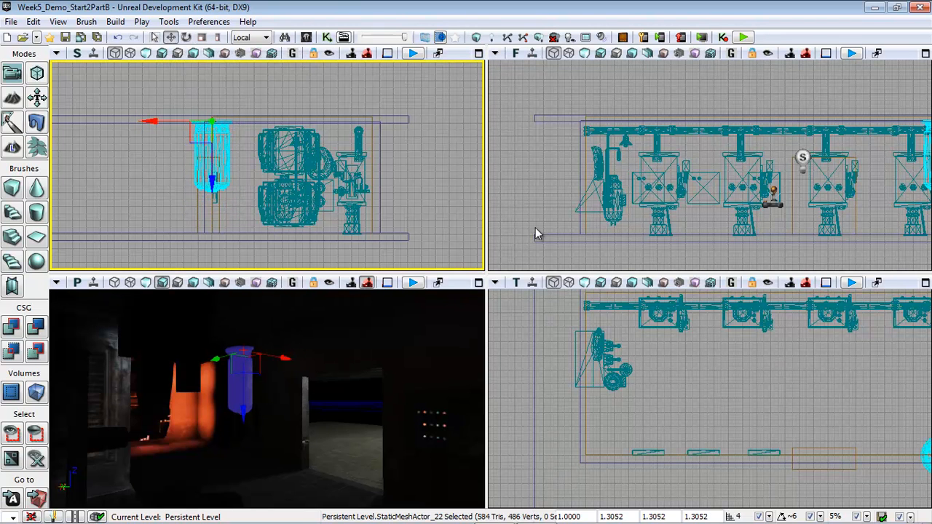
Move the tank into the room and duplicate it along the panel wall, making three near the corner and one at the far end
left_click_drag(786, 358, 687, 353)
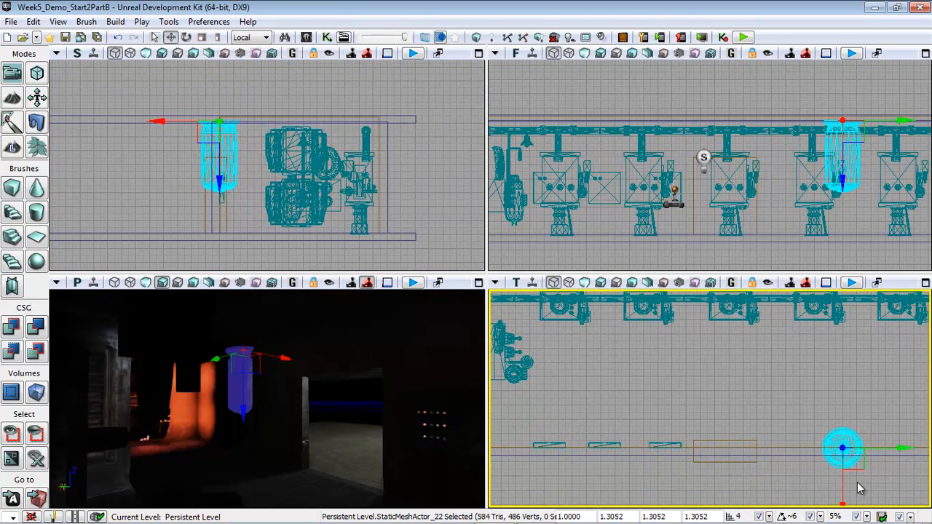
left_click_drag(840, 487, 705, 471)
left_click_drag(776, 414, 724, 414, "alt")
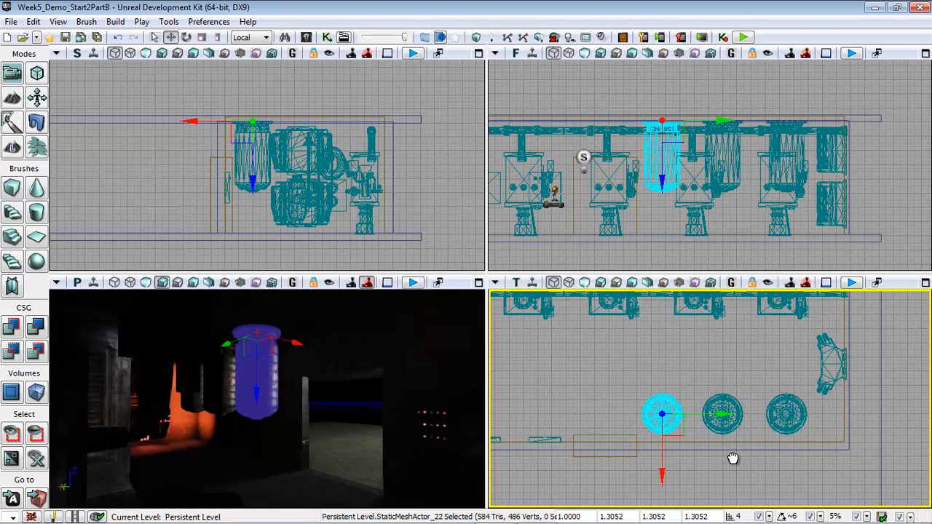
left_click_drag(733, 458, 859, 443)
left_click_drag(844, 396, 605, 396, "alt")
Place the S_HU_Supports_SM_IbeamA_256 mesh on the floor of the large empty room near the light
left_click_drag(371, 466, 84, 374)
left_click_drag(376, 440, 369, 465)
left_click_drag(344, 393, 181, 391)
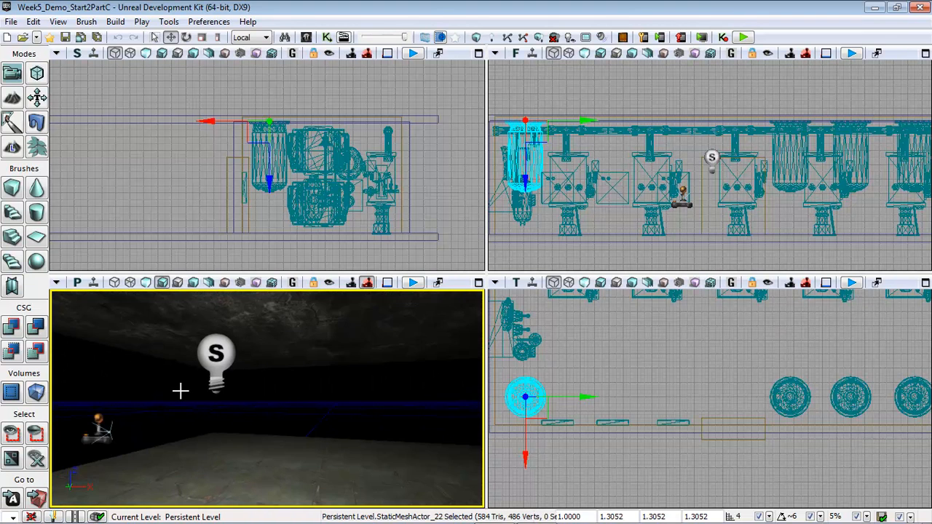
left_click(452, 190)
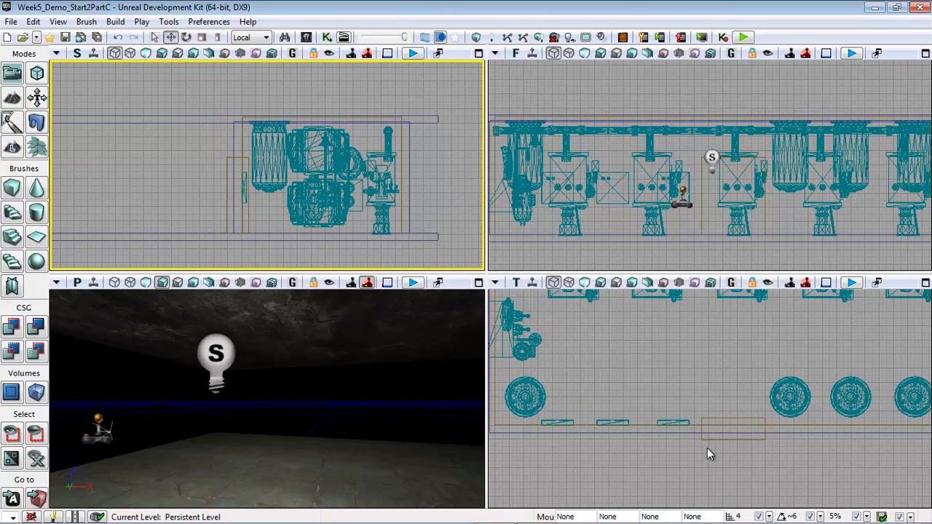
scroll(707, 448, "down", 6)
left_click_drag(710, 464, 725, 384)
mouse_move(172, 521)
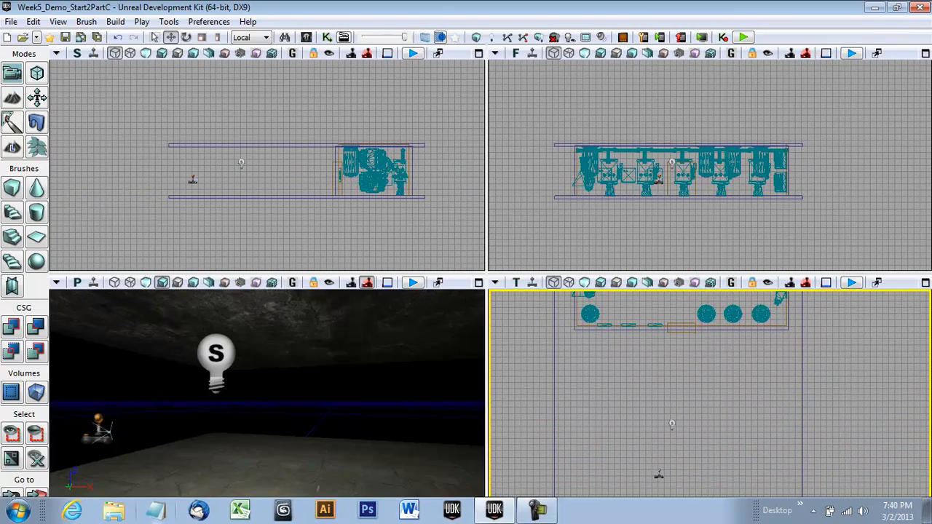
left_click(307, 39)
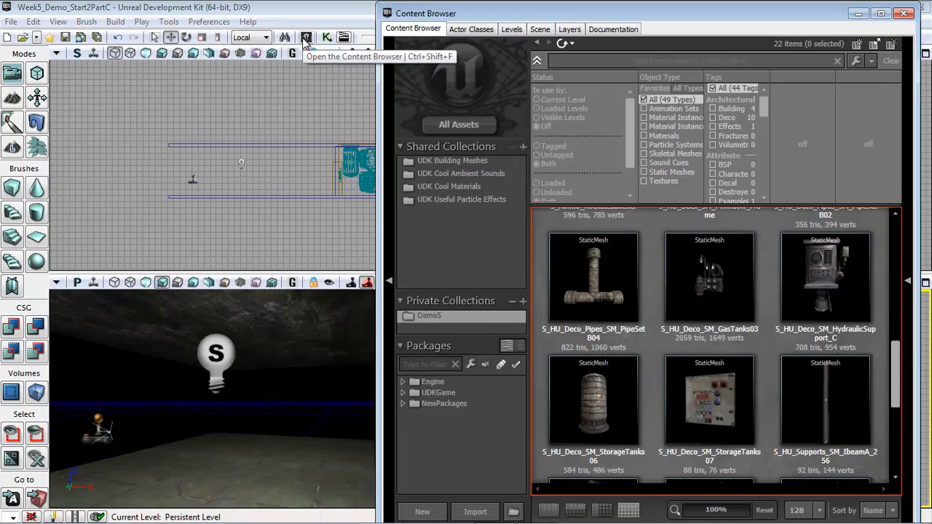
left_click(838, 418)
left_click_drag(839, 418, 291, 449)
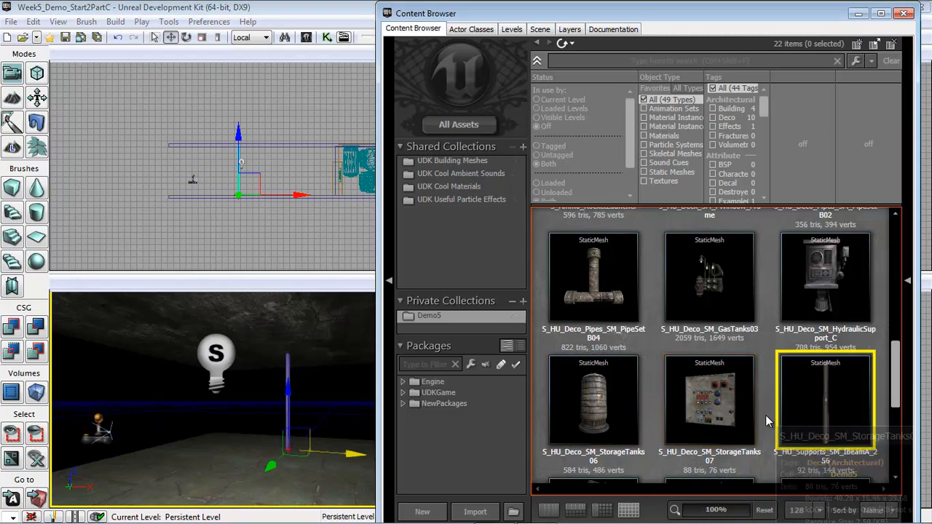
Place the S_LT_Buildings_SM_BunkerSupA2 mesh on the floor beside the I-beam
left_click(764, 417)
scroll(762, 418, "down", 2)
left_click_drag(596, 364, 315, 464)
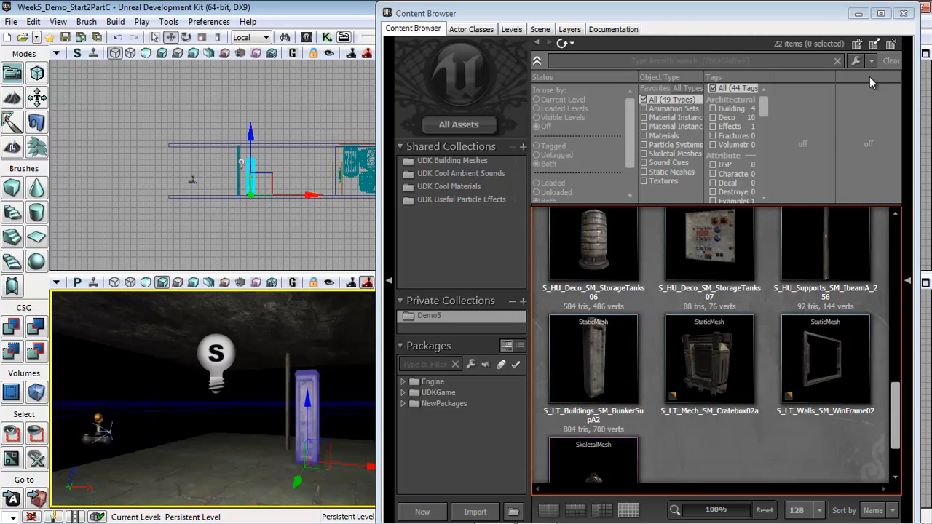
left_click(905, 13)
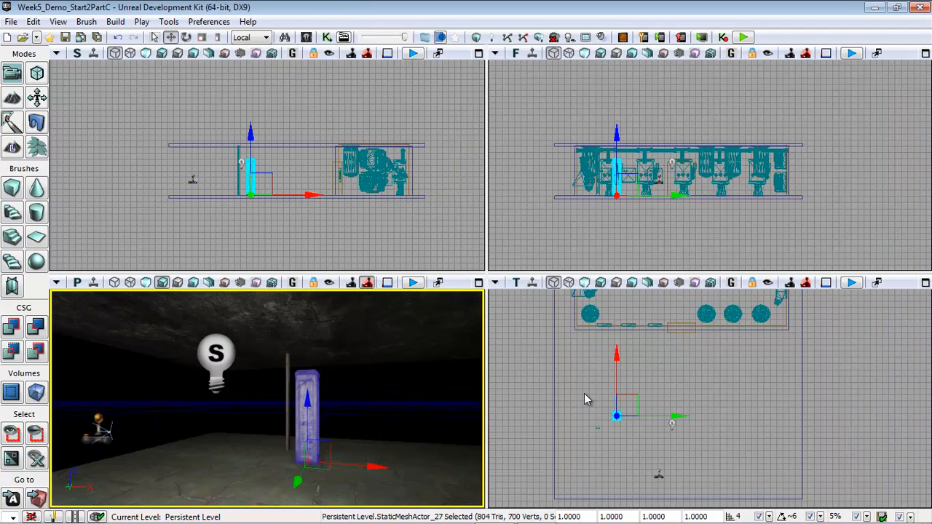
Stretch the bunker support vertically to a scale of about 1.40 so it spans floor to ceiling, and lower it slightly
scroll(600, 426, "up", 2)
scroll(682, 226, "up", 5)
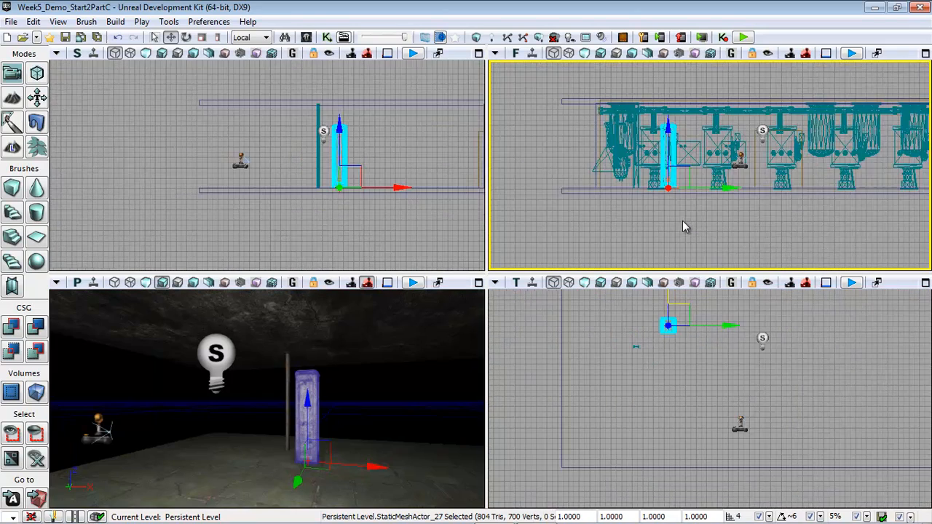
scroll(683, 228, "up", 2)
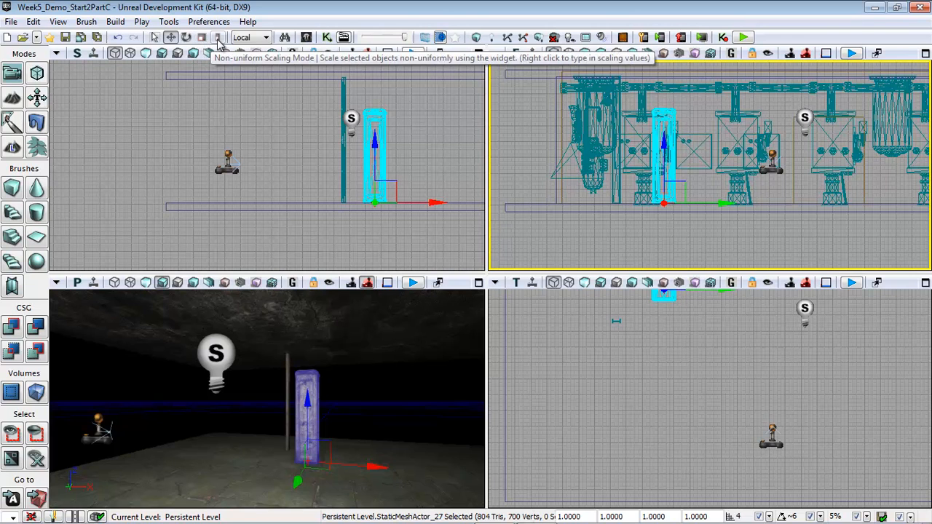
left_click(217, 37)
left_click_drag(666, 131, 666, 120)
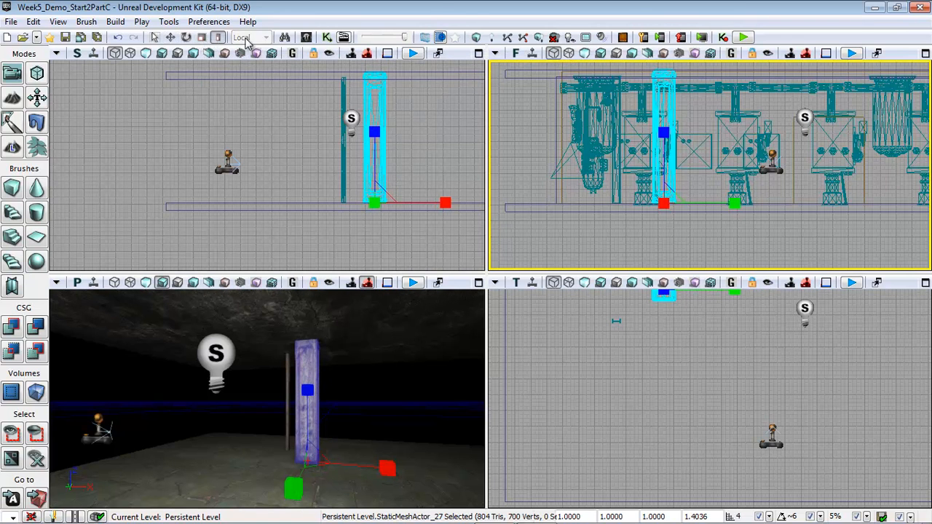
left_click(171, 37)
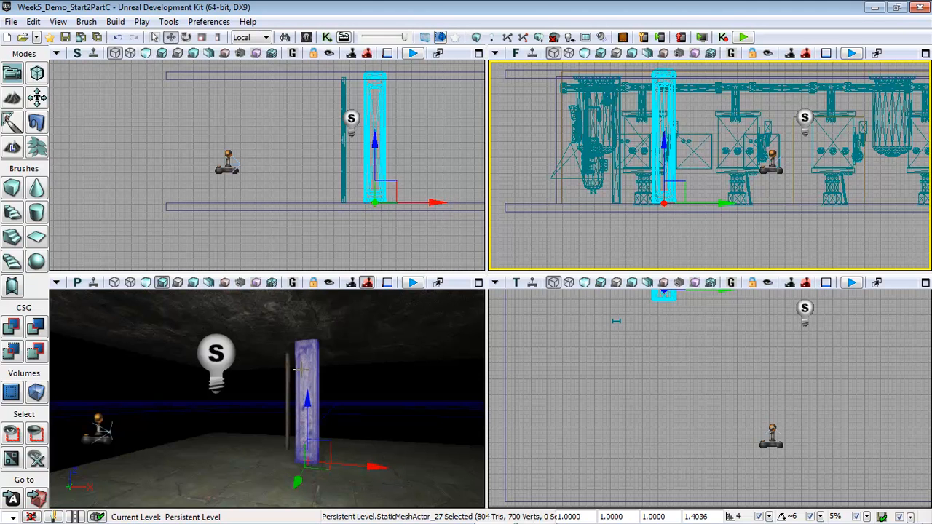
left_click(306, 403)
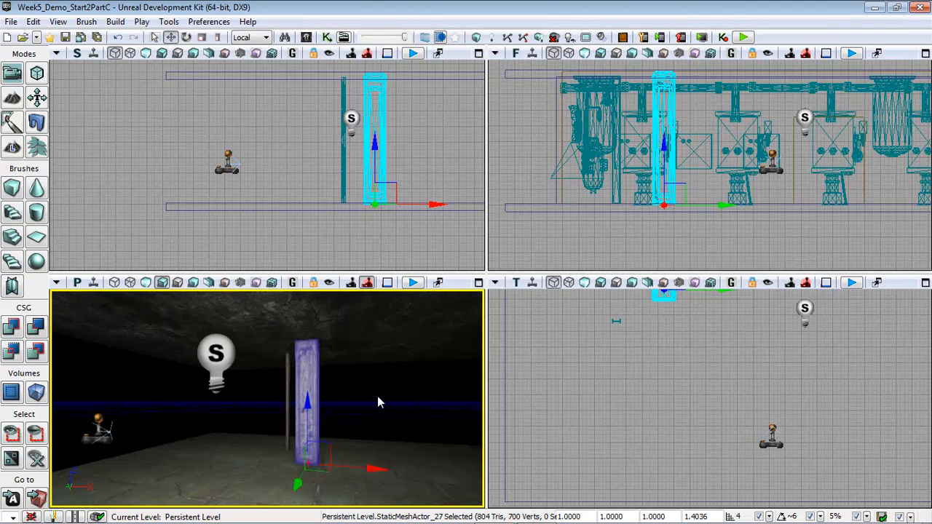
Rotate the I-beam 90 degrees to lie horizontally along the room's width and raise it to near the ceiling
right_click_drag(655, 362, 642, 407)
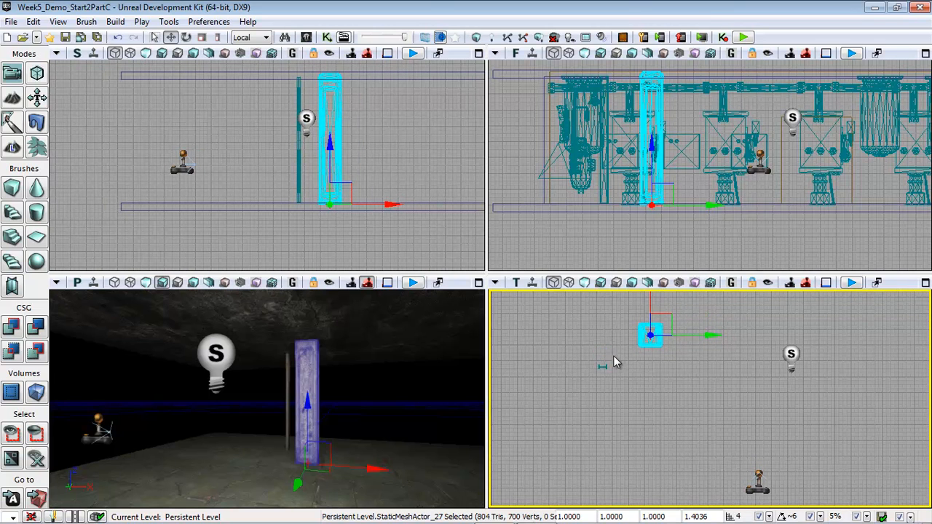
left_click(603, 366)
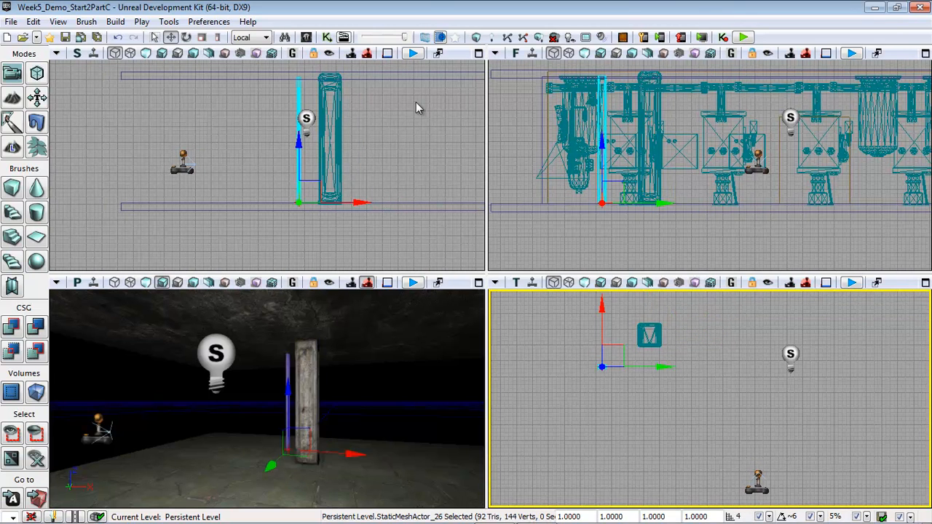
left_click(187, 37)
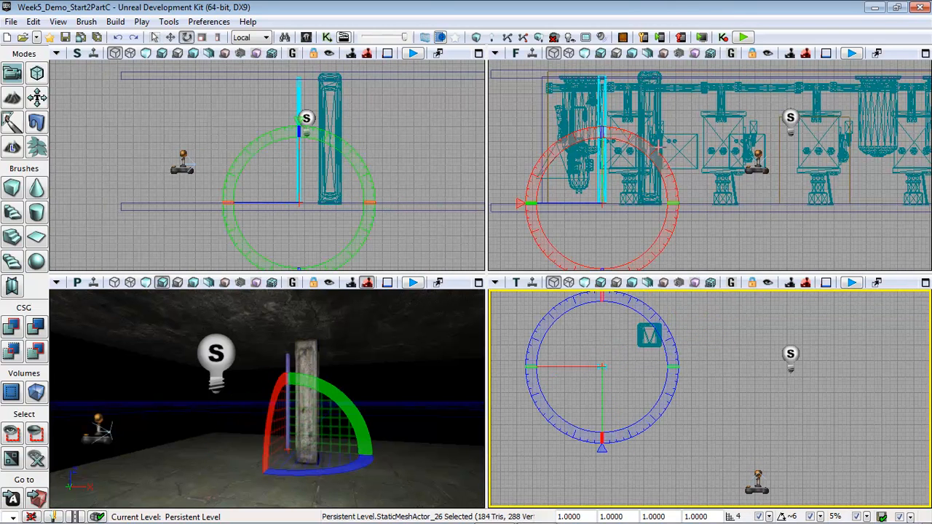
left_click_drag(649, 143, 925, 159)
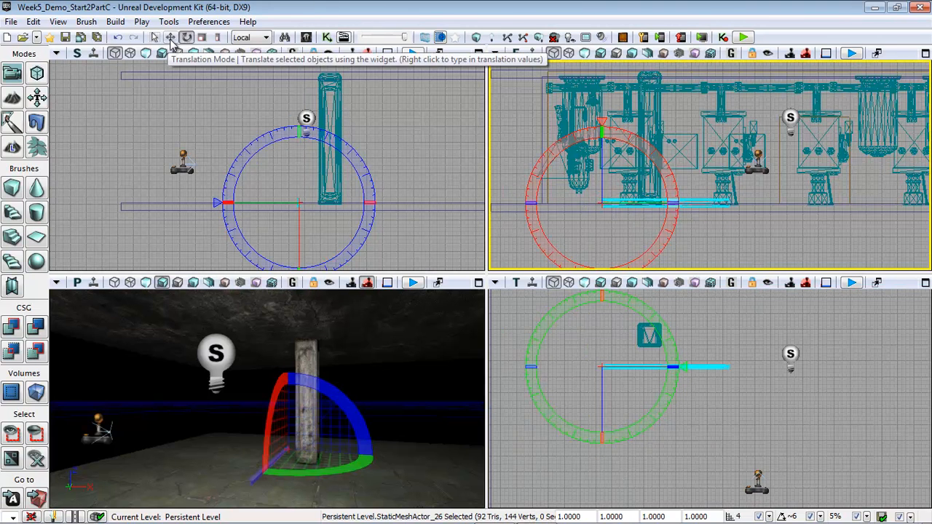
left_click(170, 38)
left_click_drag(605, 256, 600, 136)
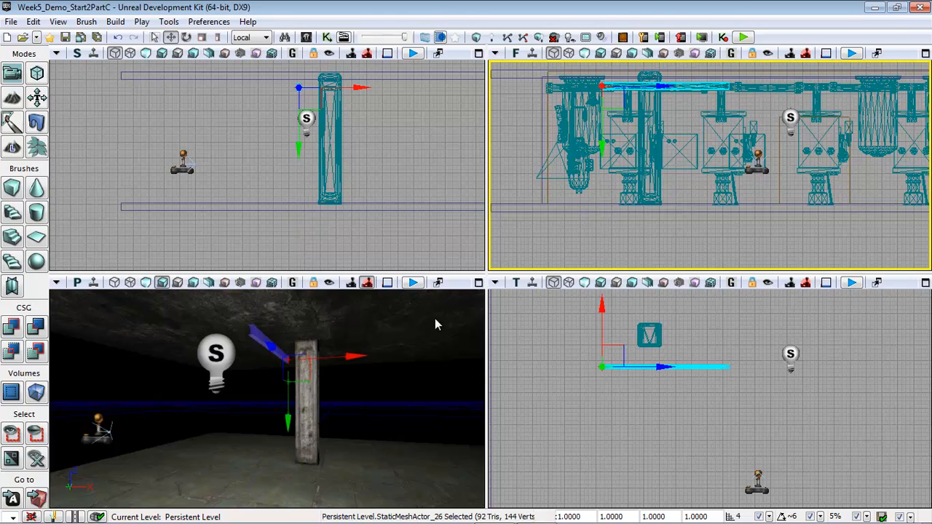
Align the horizontal beam with the pillar's centre and set its end against the pillar's side
left_click_drag(357, 359, 386, 359)
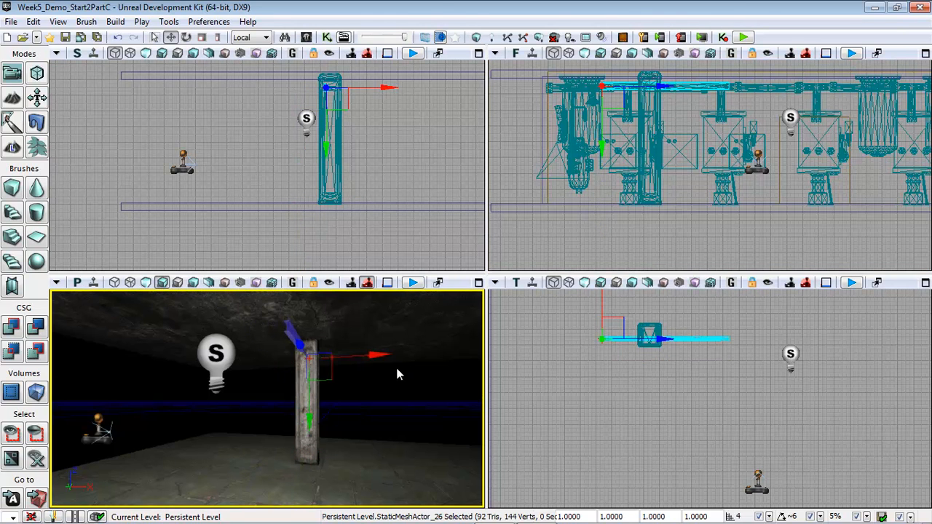
scroll(605, 386, "up", 5)
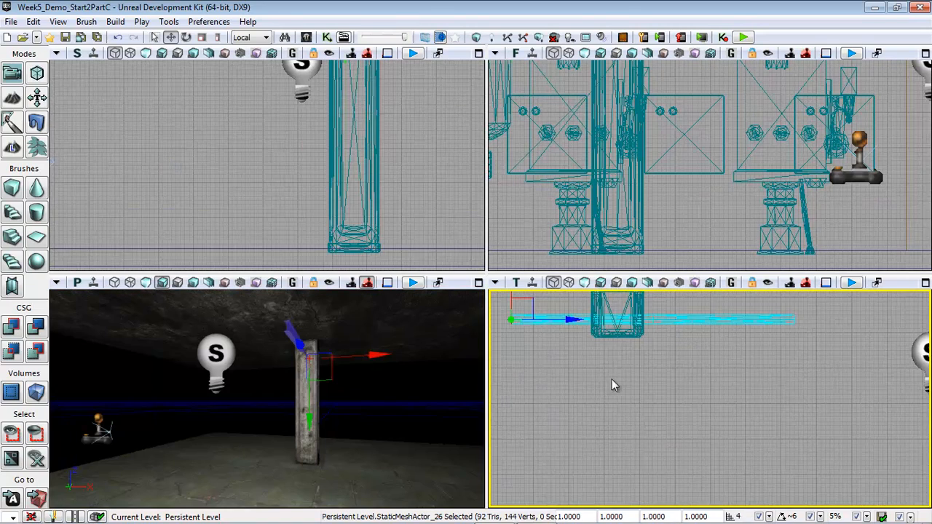
left_click_drag(595, 382, 488, 383)
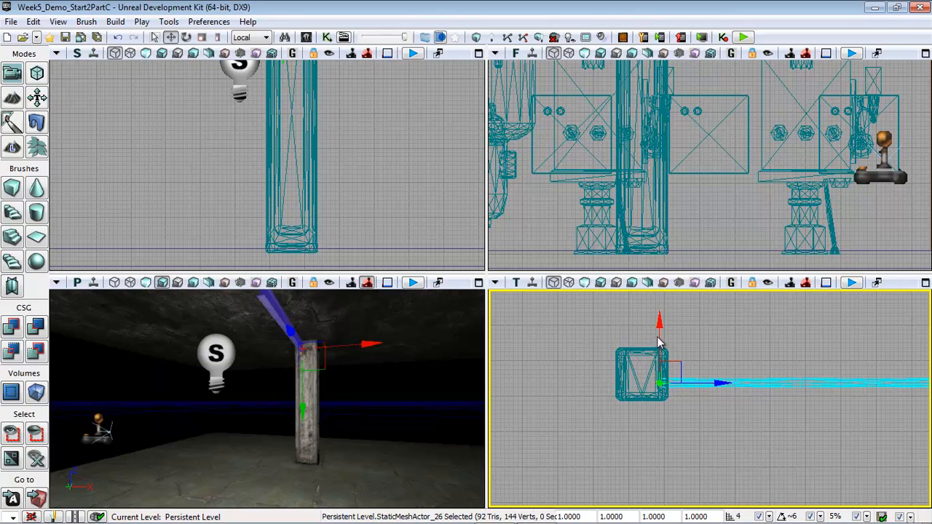
left_click_drag(657, 334, 657, 326)
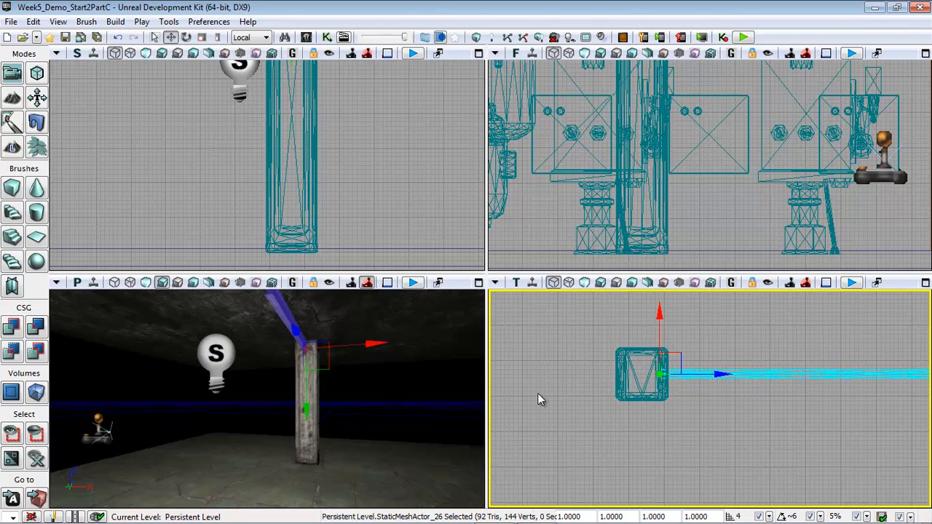
Scale the beam uniformly to about 1.63, raise it against the ceiling and inspect its joint with the pillar
left_click(203, 38)
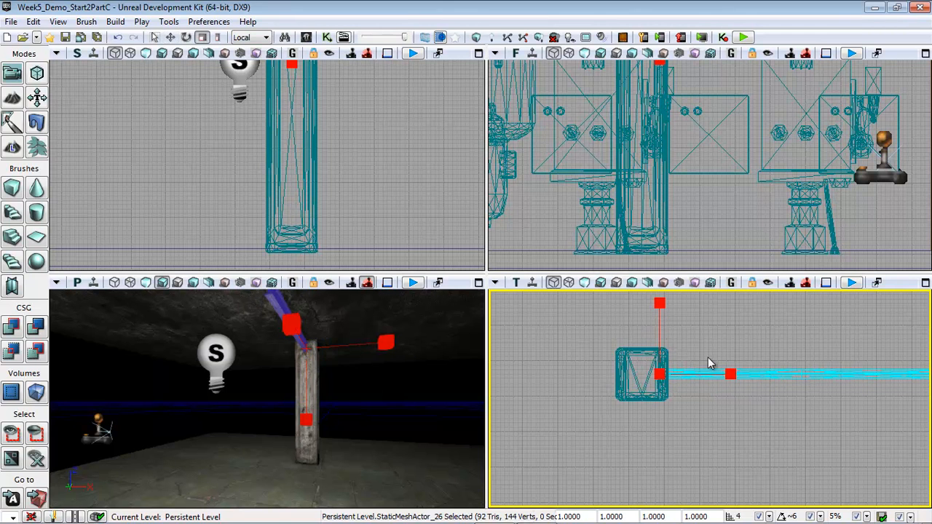
left_click_drag(728, 374, 741, 376)
left_click(170, 37)
key("Home")
scroll(726, 194, "up", 2)
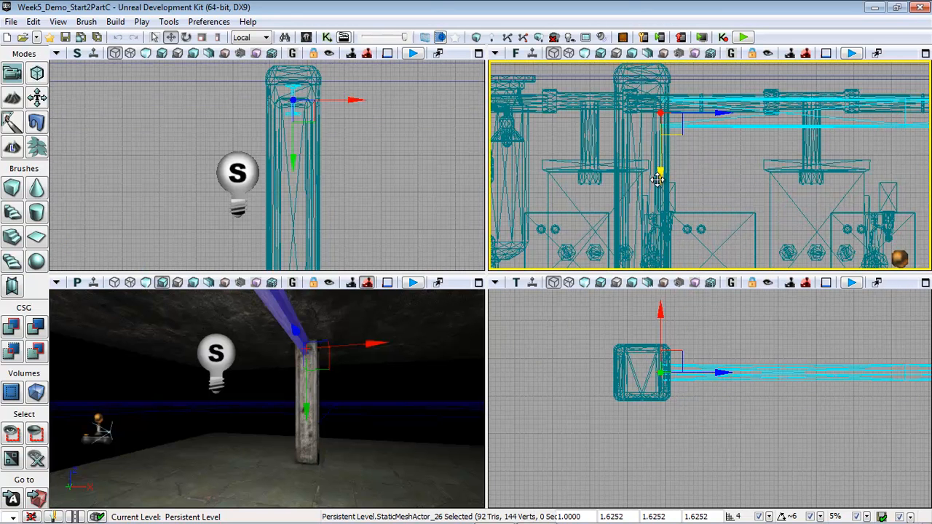
left_click_drag(660, 160, 661, 156)
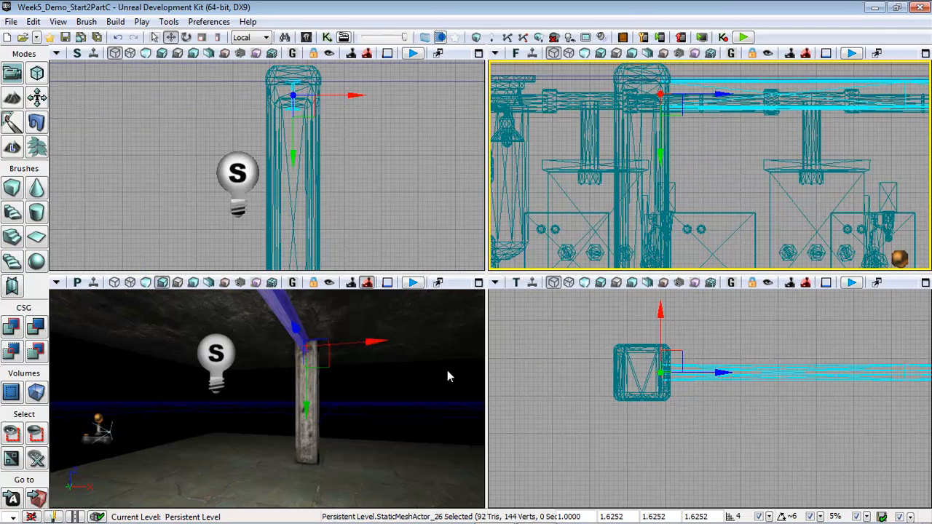
left_click_drag(416, 384, 364, 351)
key("Escape")
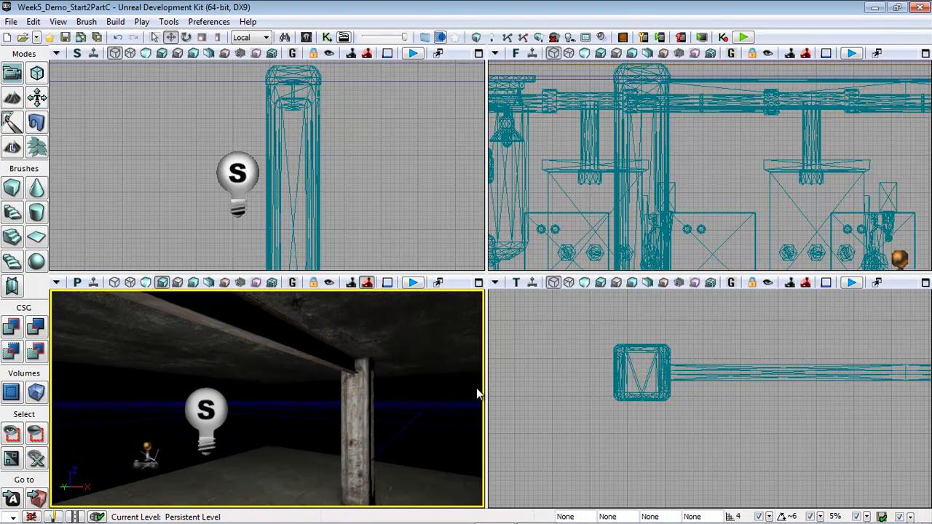
Duplicate the ceiling beam and rotate the copy 90 degrees horizontally so it extends toward the machine room
scroll(699, 459, "down", 8)
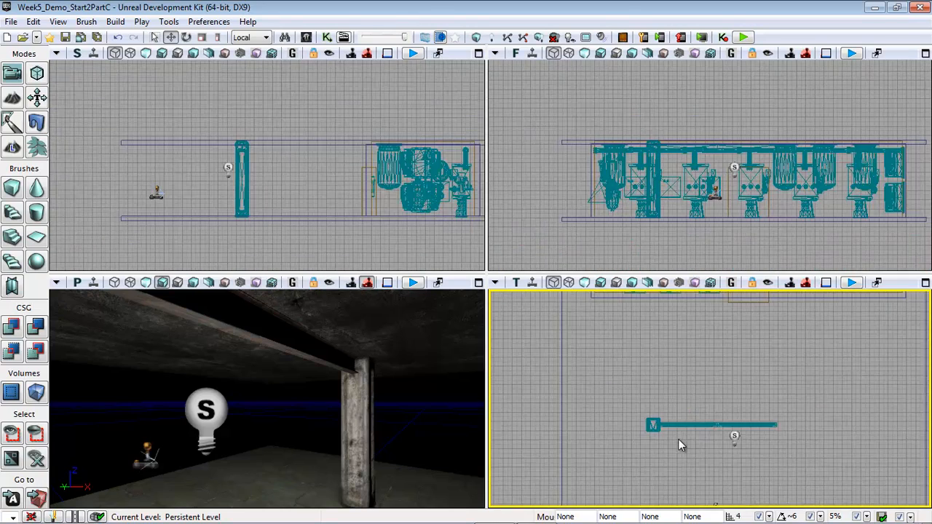
left_click_drag(681, 450, 669, 390)
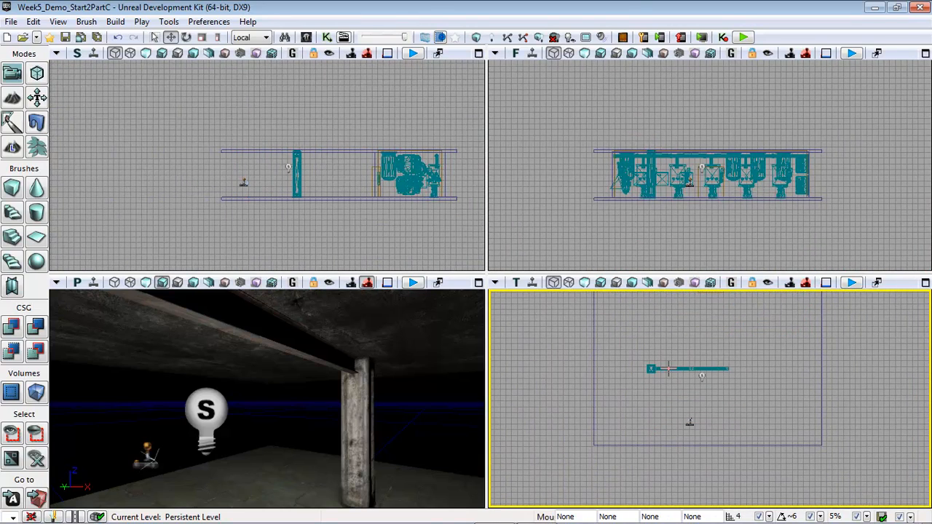
left_click(668, 370)
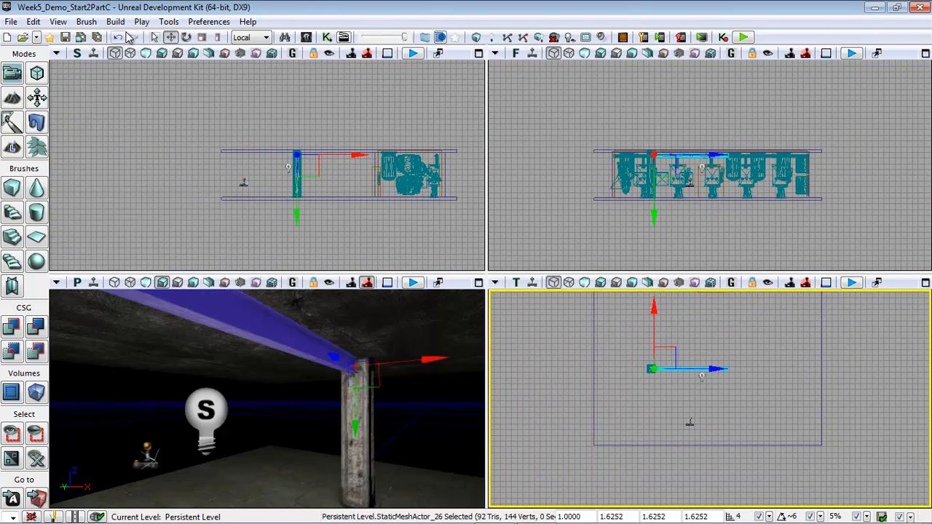
left_click(186, 37)
left_click_drag(691, 311, 474, 341)
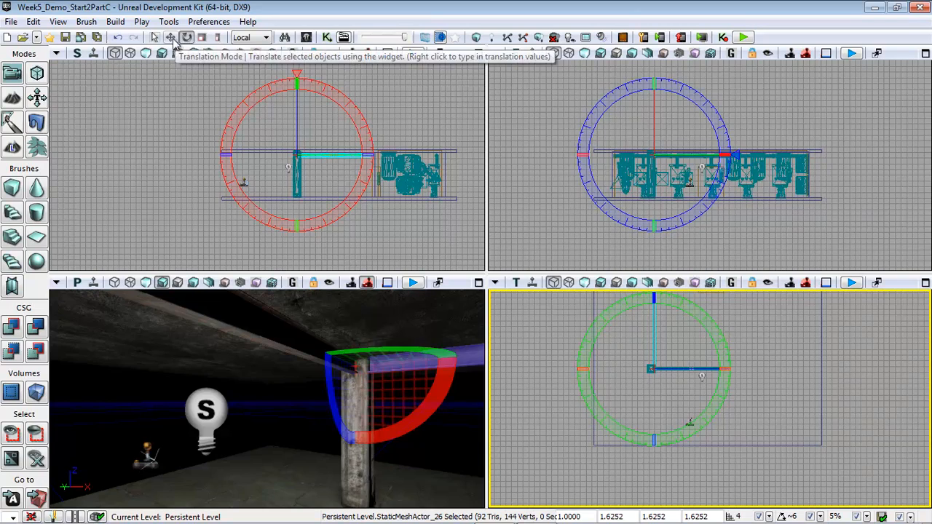
Move the duplicated ceiling beam toward the machine room until its end meets the side of the pillar
left_click(170, 37)
scroll(830, 404, "up", 5)
key("Home")
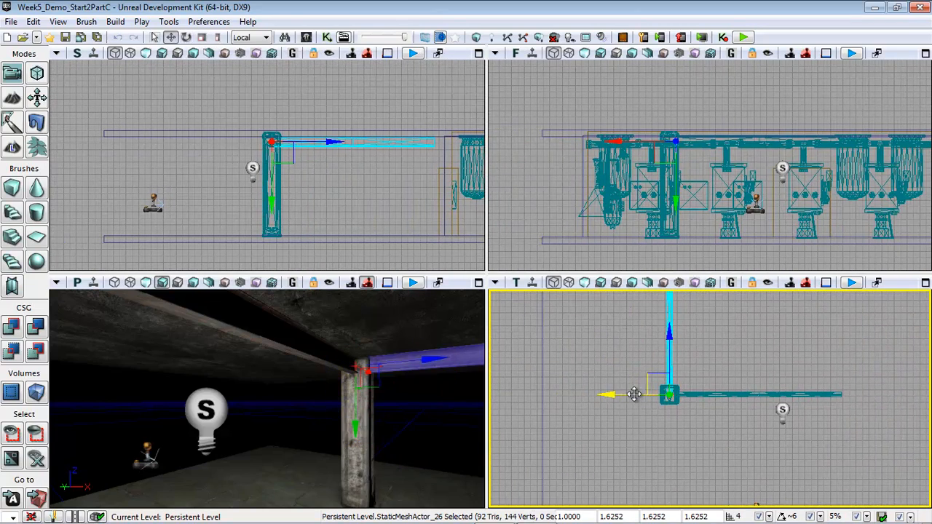
left_click_drag(739, 448, 755, 464)
scroll(740, 452, "up", 3)
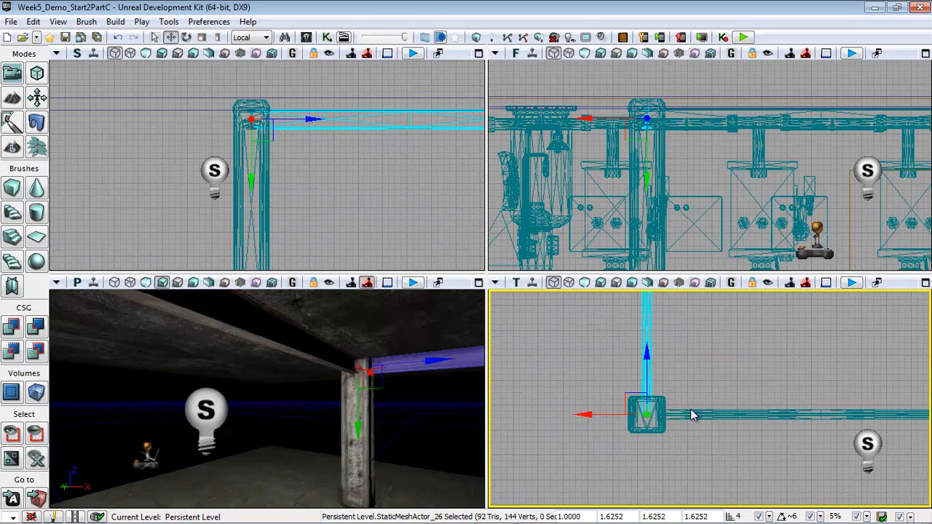
middle_click_drag(650, 381, 650, 364, "alt")
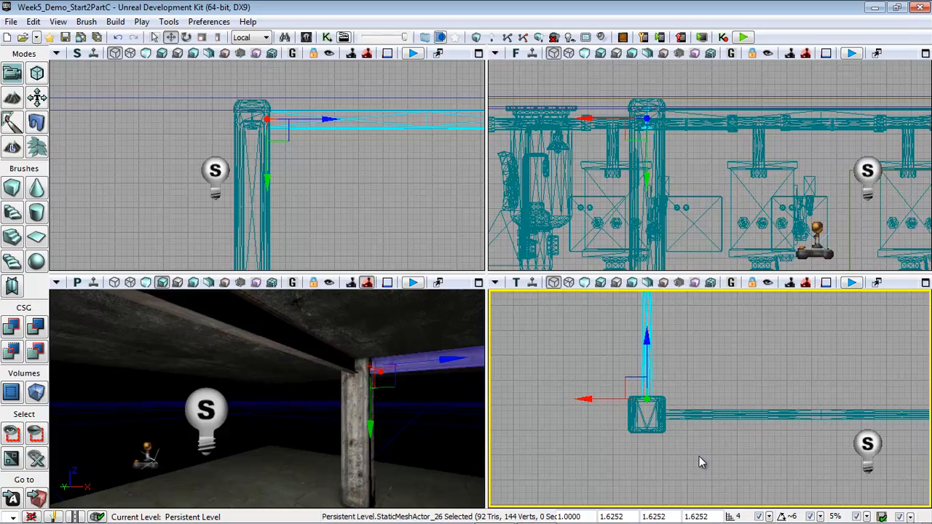
left_click(700, 457)
Group the pillar and its two ceiling beams into one unit
scroll(714, 449, "down", 4)
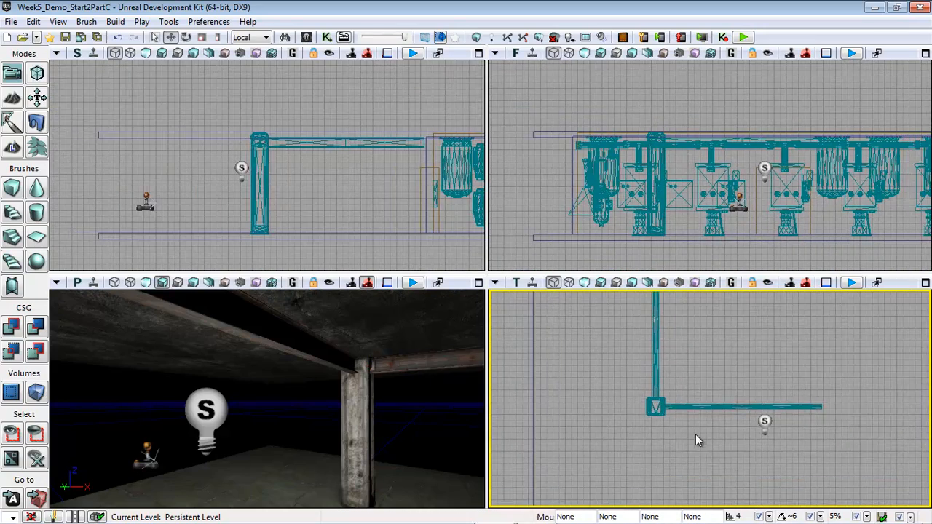
scroll(696, 434, "down", 3)
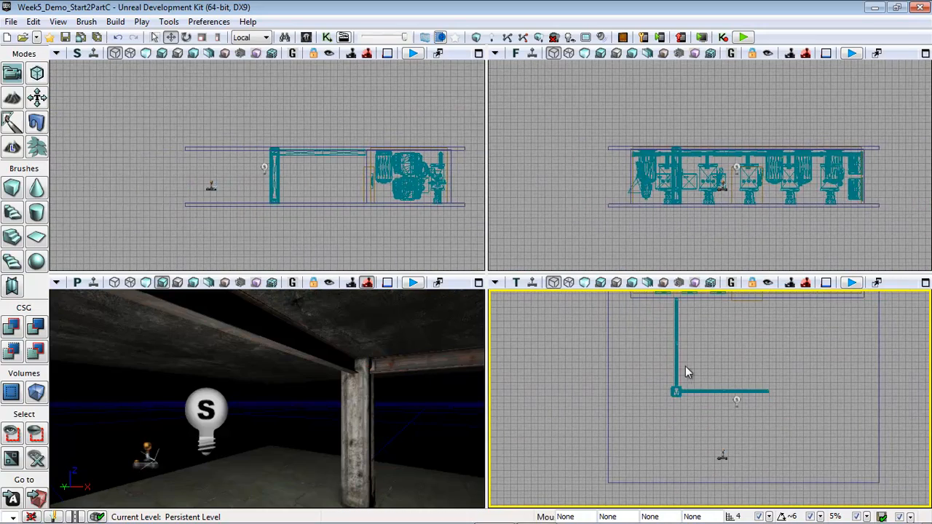
left_click(676, 369)
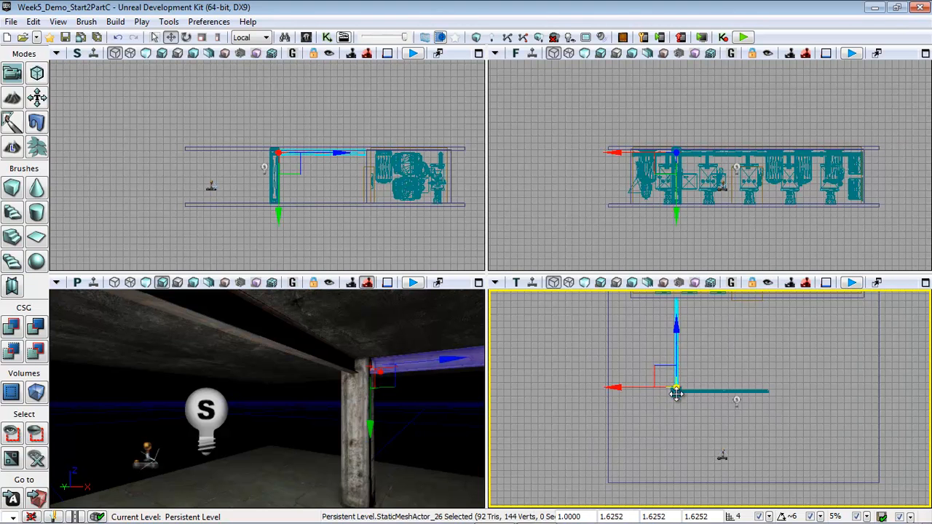
left_click(677, 393, "ctrl")
left_click(696, 392, "ctrl")
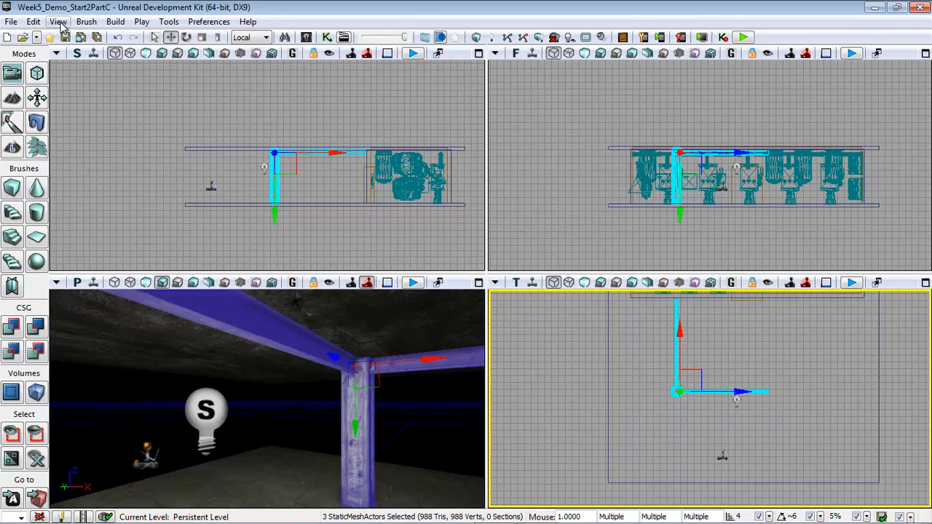
right_click(678, 372)
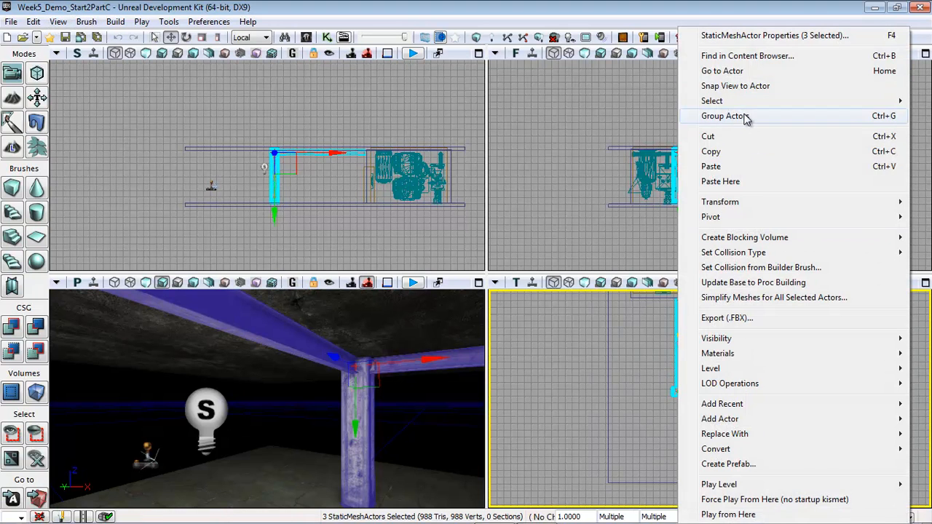
left_click(746, 119)
scroll(799, 383, "up", 3)
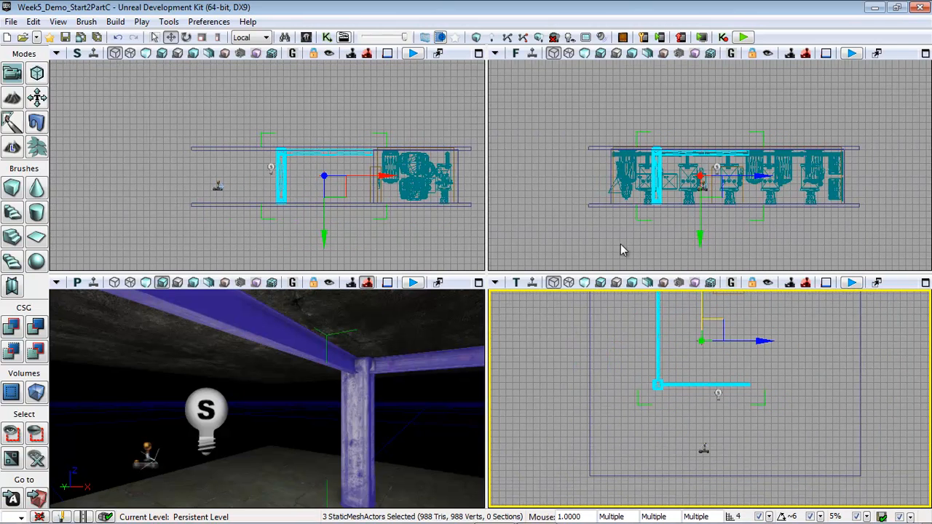
Place the pillar group midway across the large room and duplicate it on both sides to form a connected row of three pillars
left_click_drag(704, 314, 708, 383)
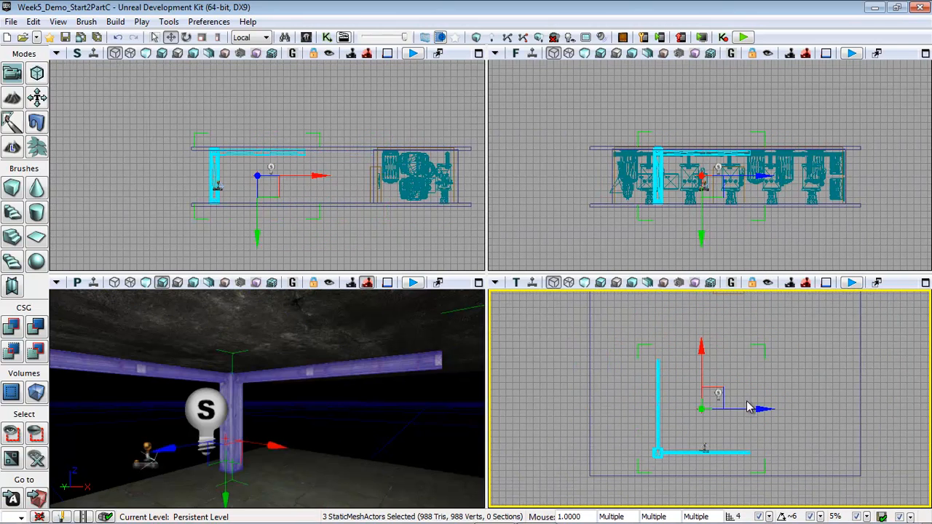
left_click_drag(745, 410, 793, 409)
mouse_move(812, 350)
left_mouse_down()
mouse_move(817, 342)
mouse_move(822, 350)
left_mouse_up()
left_click_drag(792, 435, 765, 433)
left_click_drag(784, 391, 787, 326)
mouse_move(819, 362)
left_mouse_down()
mouse_move(810, 362)
mouse_move(825, 362)
left_mouse_up()
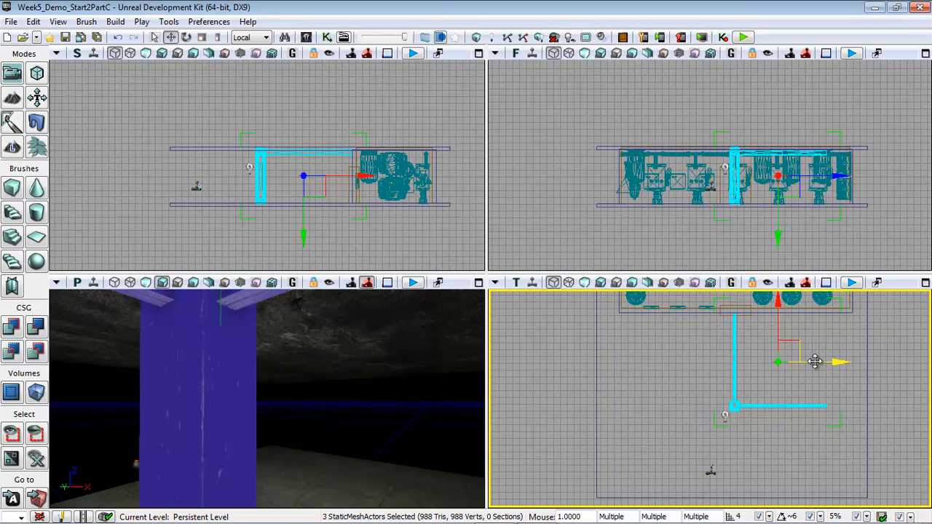
left_click_drag(814, 362, 570, 360)
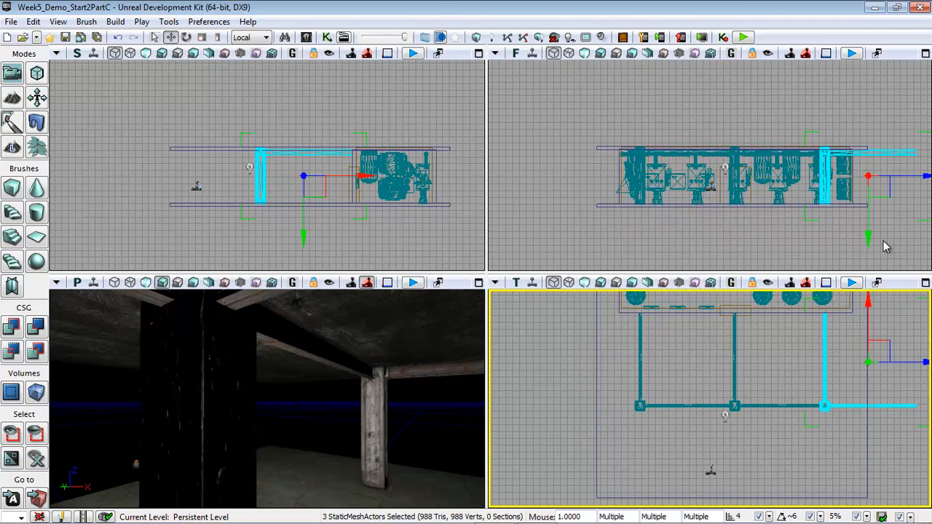
Unlock the end group of the row and delete its beam that extends through the room's side wall
right_click(897, 407)
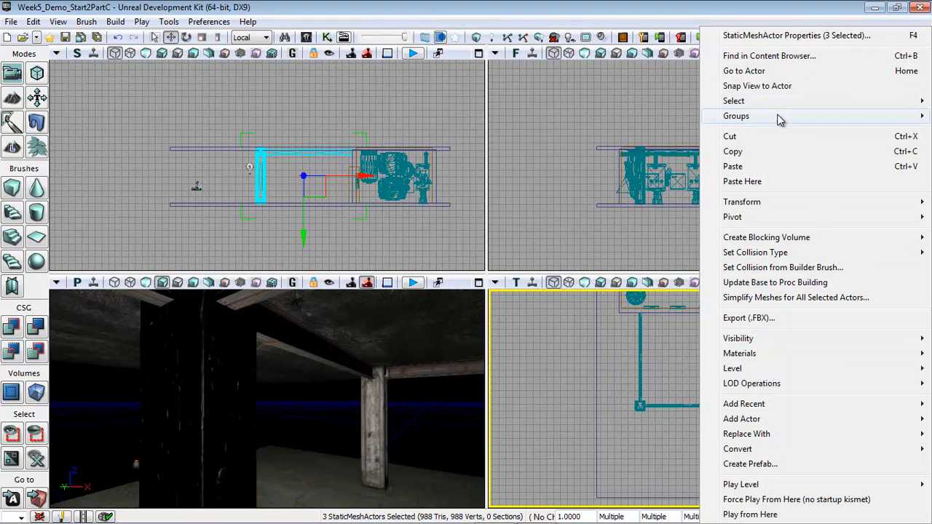
mouse_move(780, 116)
left_click(593, 146)
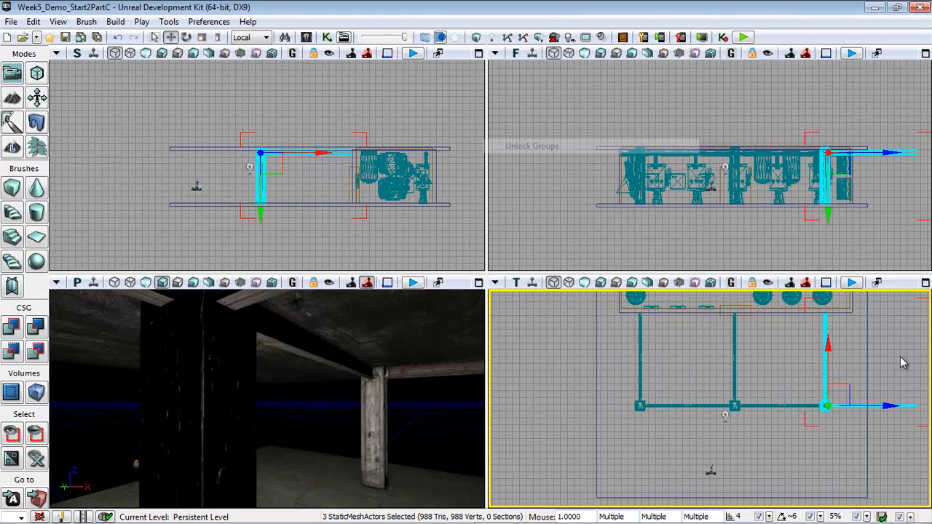
left_click(909, 415)
left_click(903, 408)
key("Delete")
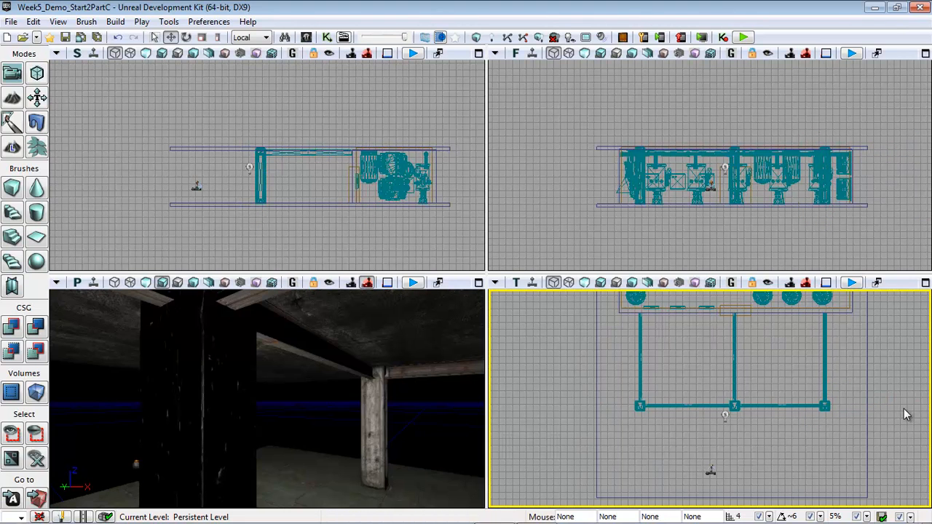
Duplicate the whole row of pillars and beams away from the machine room, so the copied beams meet the first row
left_click_drag(893, 348, 643, 401)
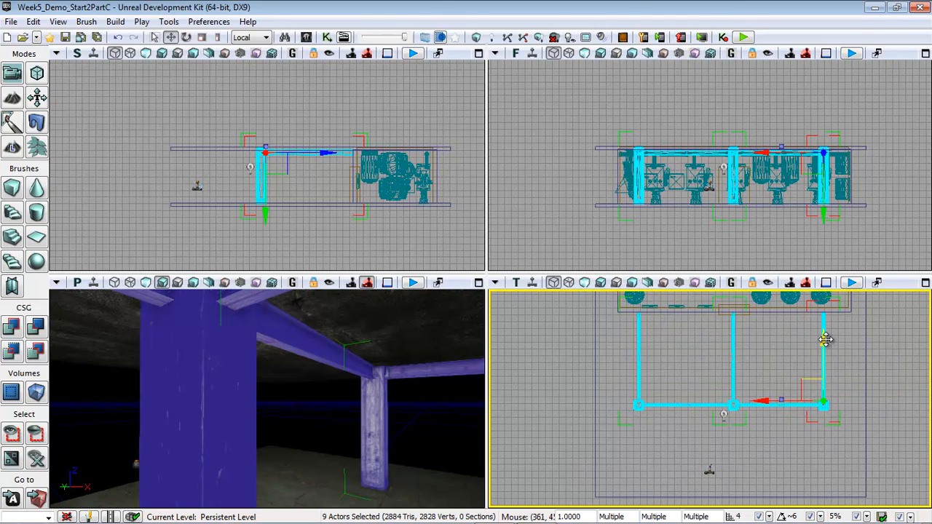
left_click_drag(825, 338, 829, 386, "alt")
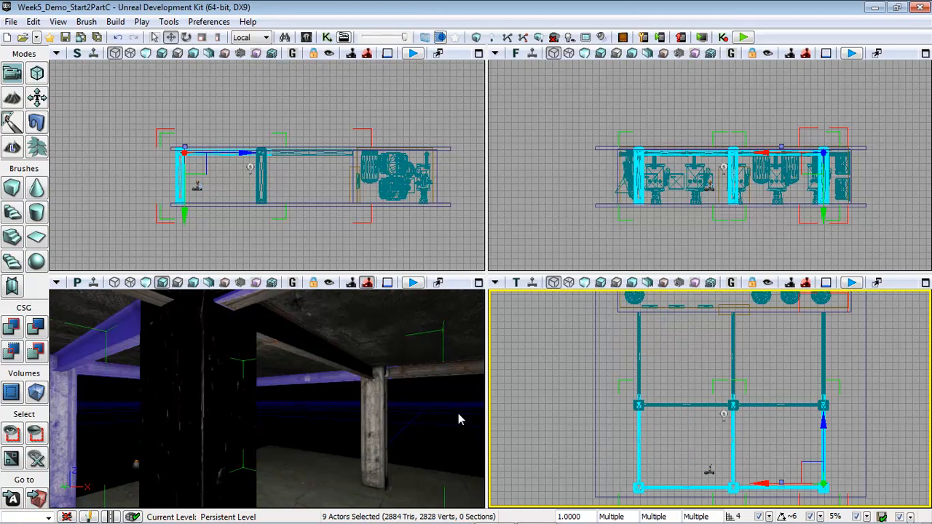
left_click_drag(882, 412, 853, 386)
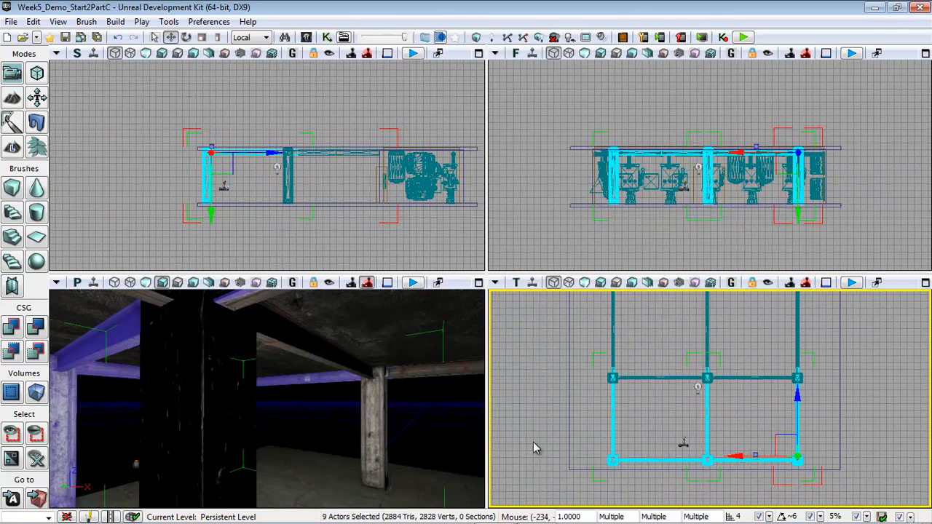
left_click(440, 425)
Add the SK_VH_Manta skeletal mesh from the Demo5 collection to the large room's floor between the pillars
mouse_move(430, 469)
left_mouse_down()
mouse_move(487, 464)
mouse_move(425, 454)
left_mouse_up()
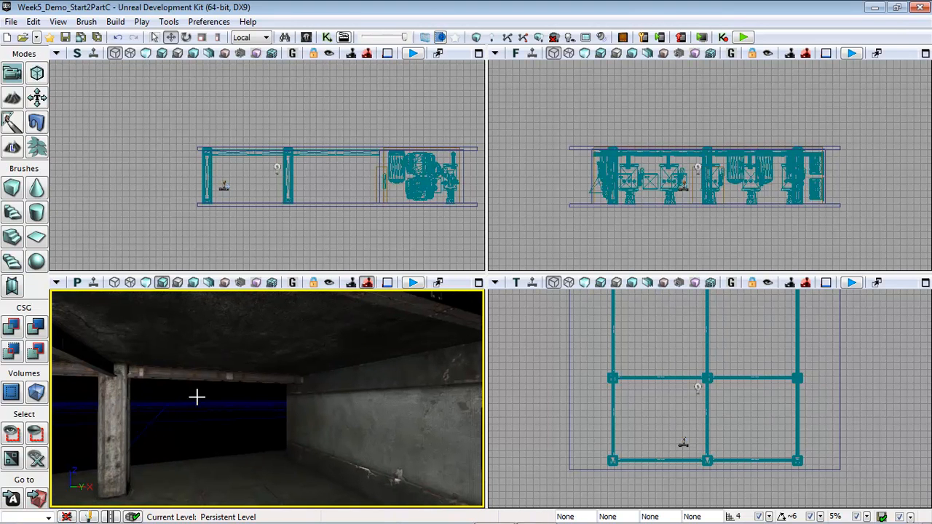
left_click_drag(309, 413, 379, 324)
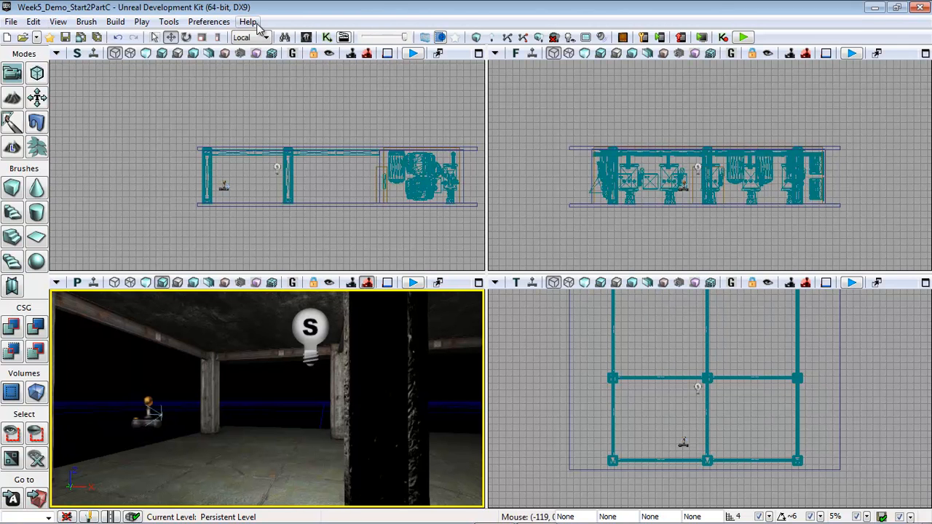
left_click(306, 38)
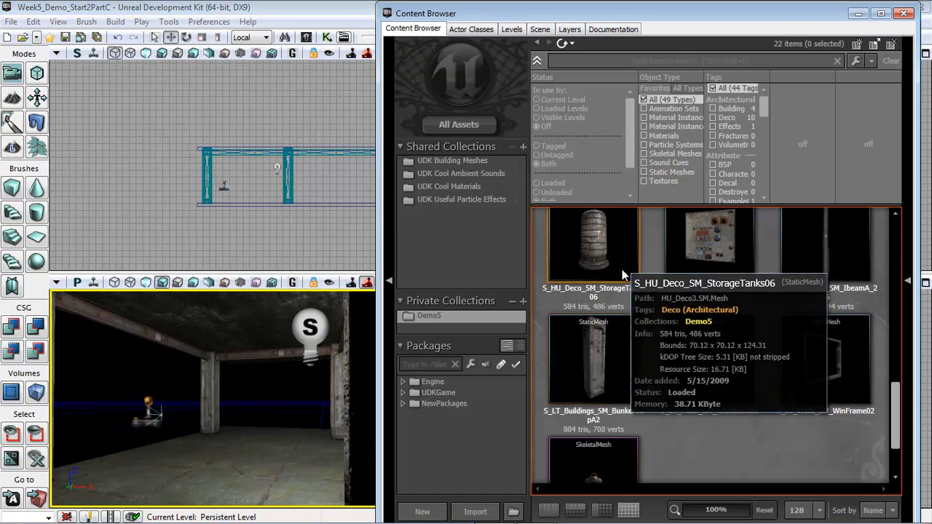
scroll(665, 291, "down", 2)
left_click(584, 403)
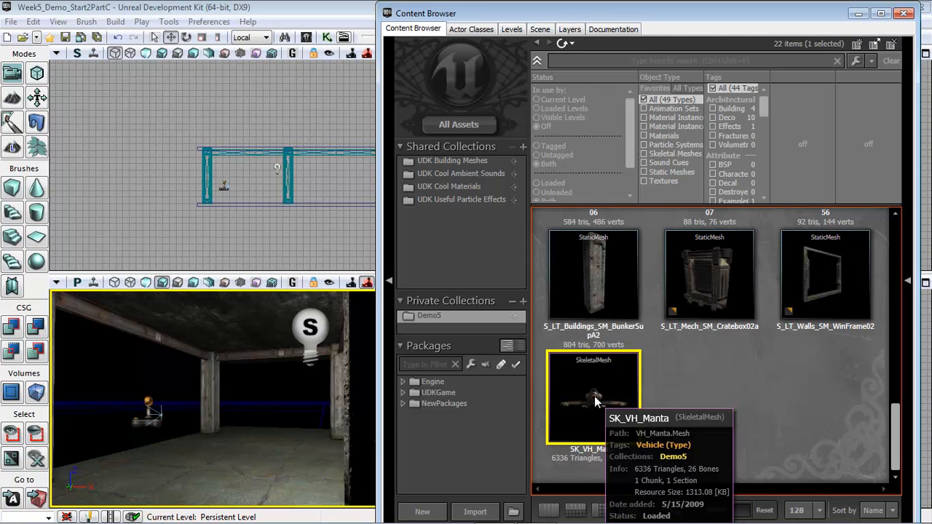
right_click(269, 426)
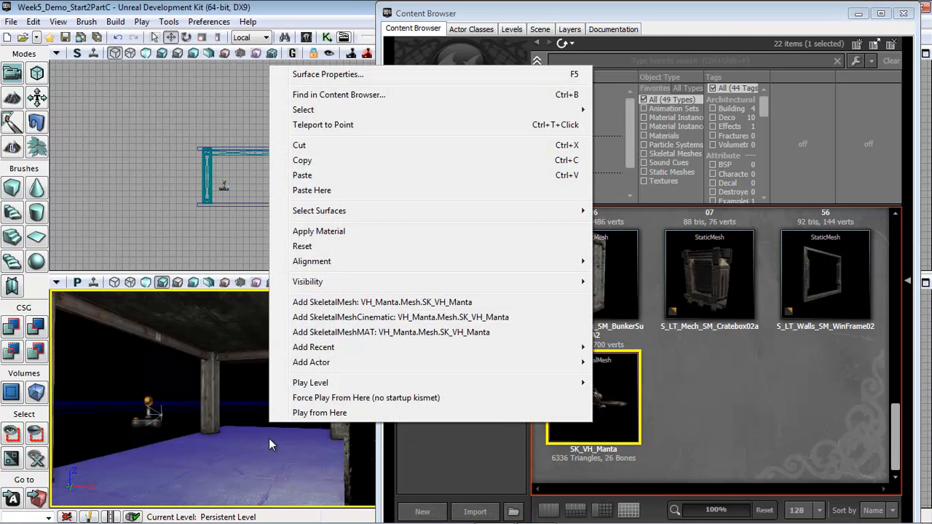
left_click(404, 305)
key("Up")
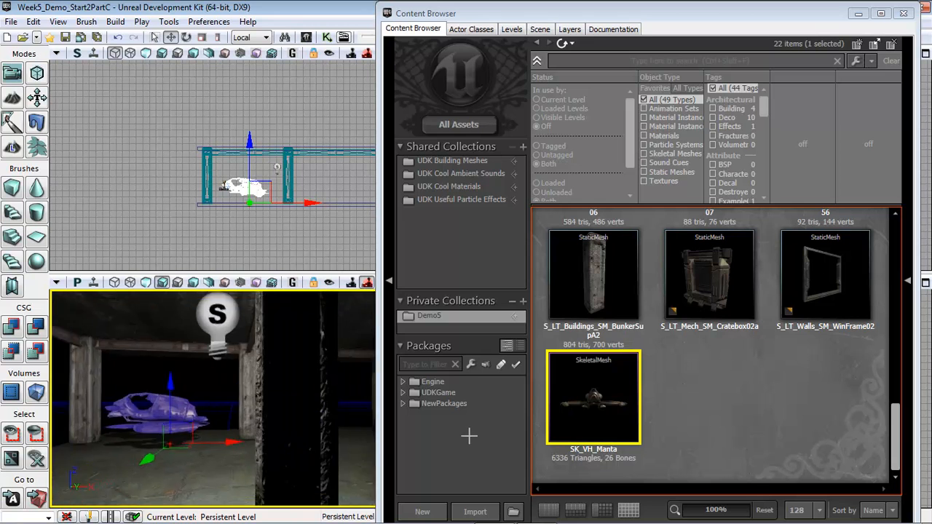
Duplicate the Manta closer to the machine room and drop the one between the pillar rows down to the floor
left_click_drag(453, 288, 435, 350)
left_click_drag(189, 465, 309, 458)
left_click_drag(263, 478, 248, 457)
left_click(182, 437)
left_click_drag(290, 432, 198, 402)
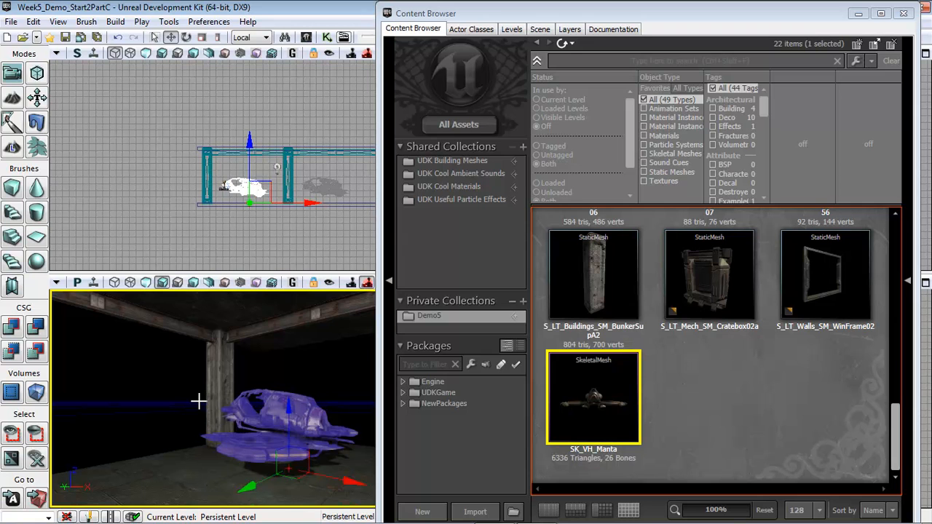
key("End")
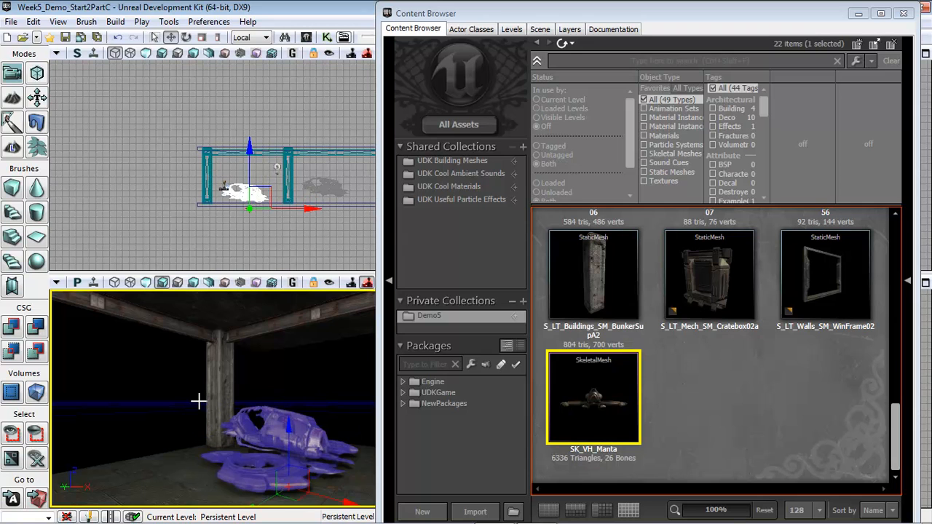
Rotate the floor-level Manta about a quarter turn around its vertical axis so it lies across the room
left_click(186, 38)
left_click_drag(347, 388, 337, 449)
left_click_drag(279, 487, 155, 504)
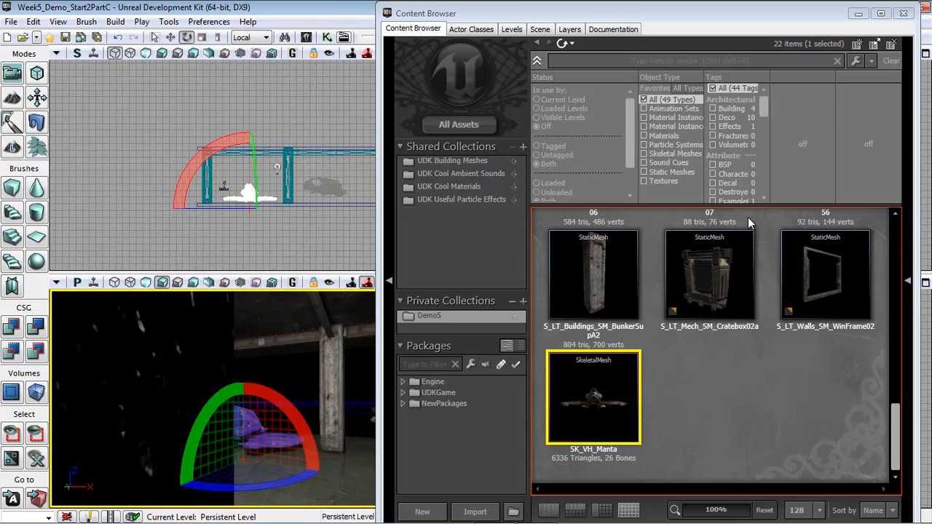
Close the Content Browser and rotate the Manta nearer the machine room horizontally so it points opposite to the first one
left_click(904, 15)
mouse_move(756, 398)
left_mouse_down()
mouse_move(770, 370)
mouse_move(769, 388)
left_mouse_up()
left_click_drag(685, 344, 660, 354)
left_click(635, 343)
left_click_drag(698, 308, 540, 332)
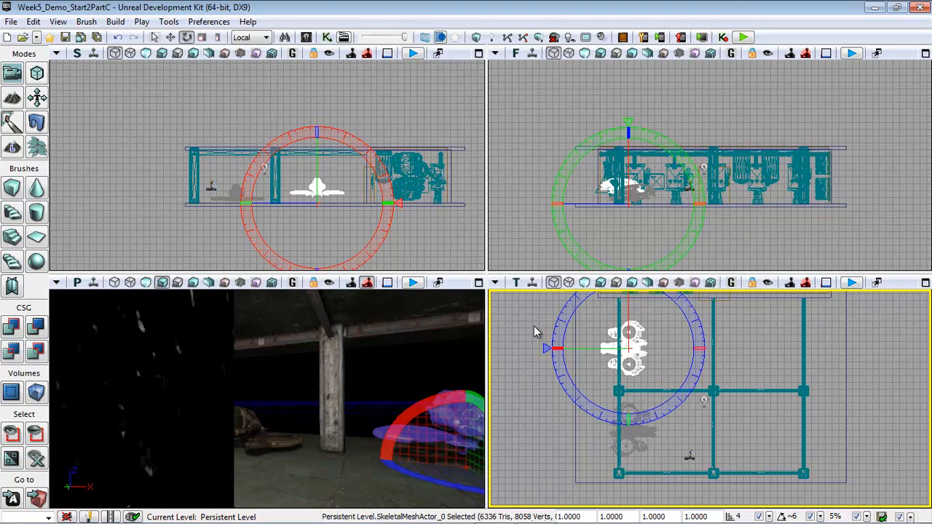
Duplicate that Manta across to the opposite side of the room and rotate the copy nearly 180 degrees horizontally
left_click(171, 38)
left_click_drag(683, 350, 828, 346)
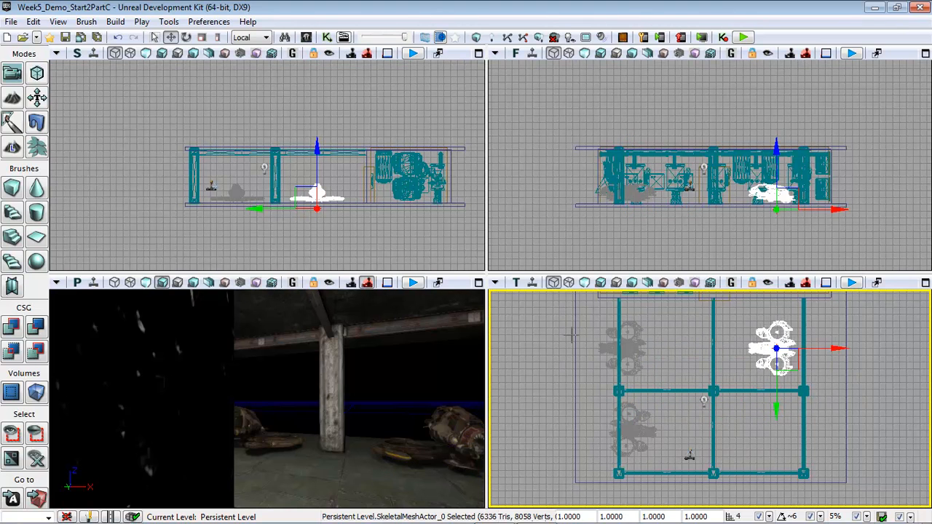
left_click(186, 38)
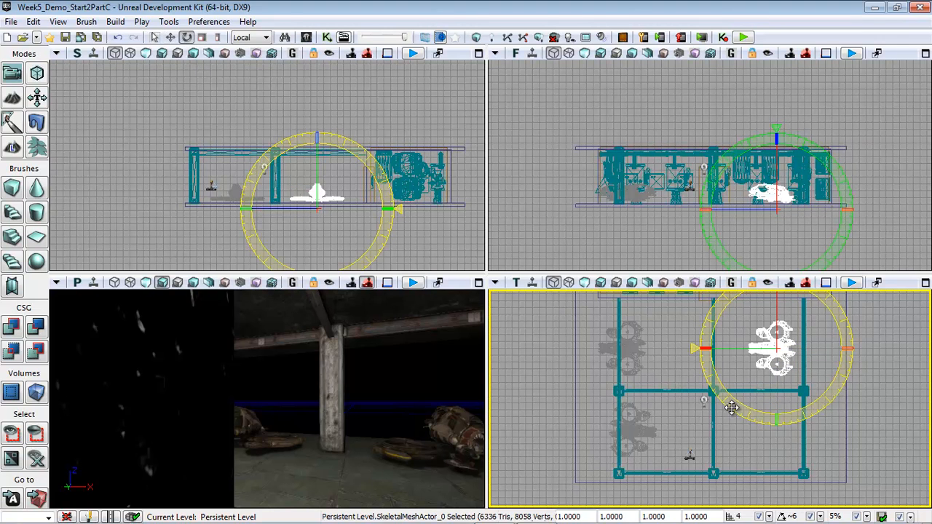
mouse_move(734, 411)
left_mouse_down()
mouse_move(879, 343)
mouse_move(860, 310)
mouse_move(874, 401)
mouse_move(726, 410)
left_mouse_up()
left_click_drag(312, 452, 69, 501)
left_click(170, 37)
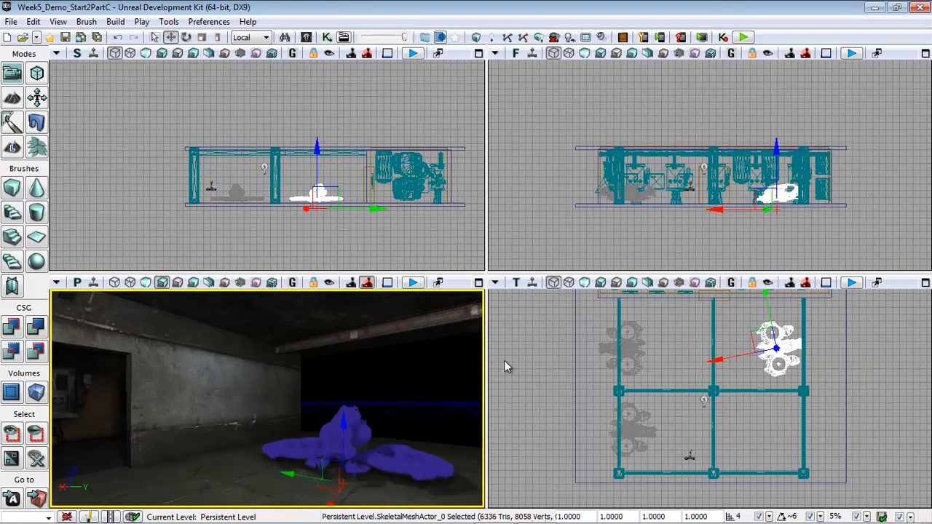
Check the placed Mantas in the perspective view, build the level's lighting and dismiss the front results window
left_click(545, 382)
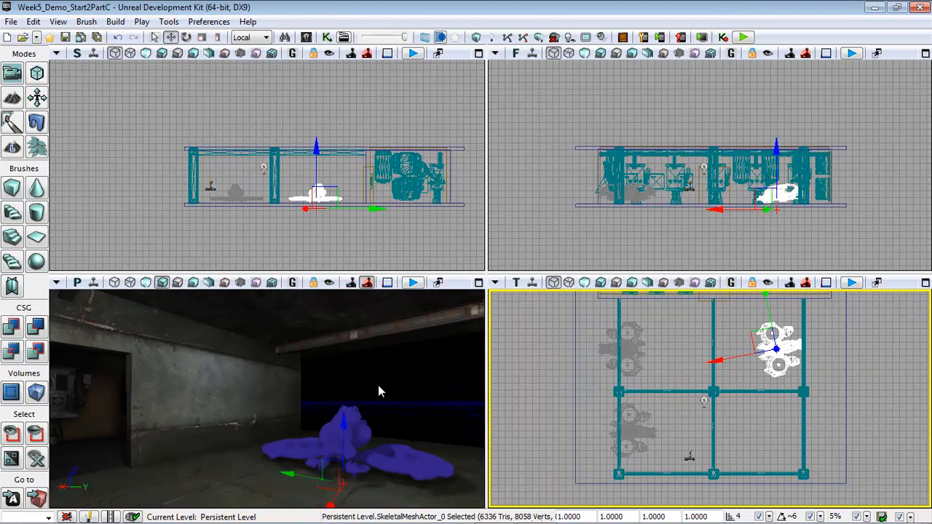
left_click(392, 406)
left_click_drag(401, 398, 448, 329)
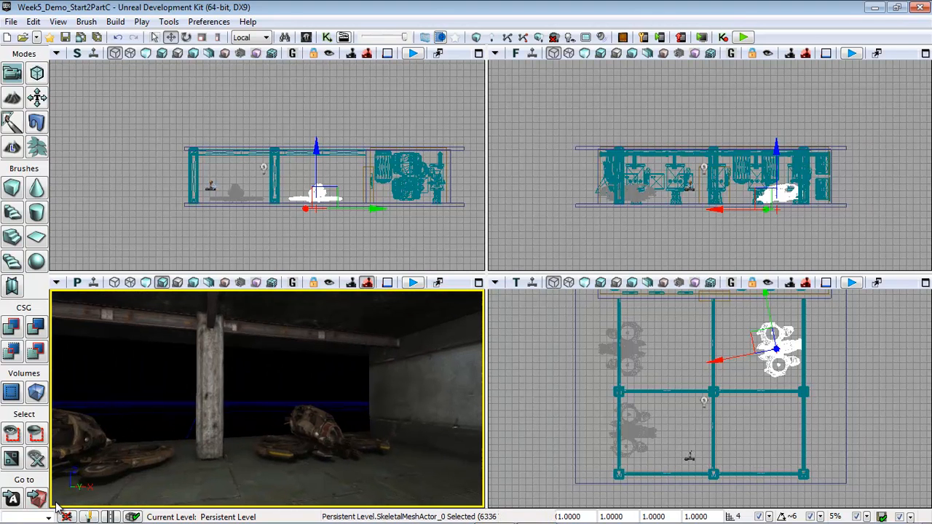
left_click(115, 21)
left_click(135, 118)
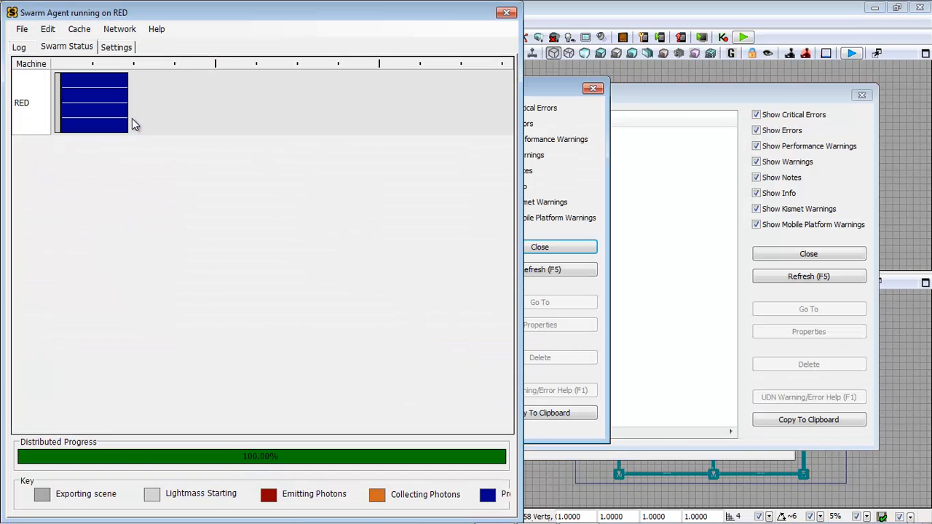
left_click(592, 89)
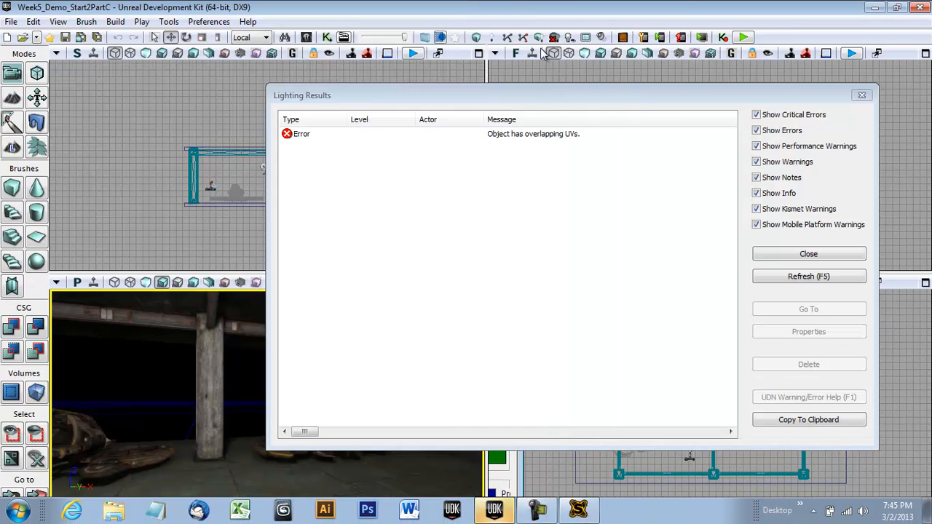
Close the lighting results and play-test the level from the floor in front of the Mantas, ending the preview once checked
left_click(805, 256)
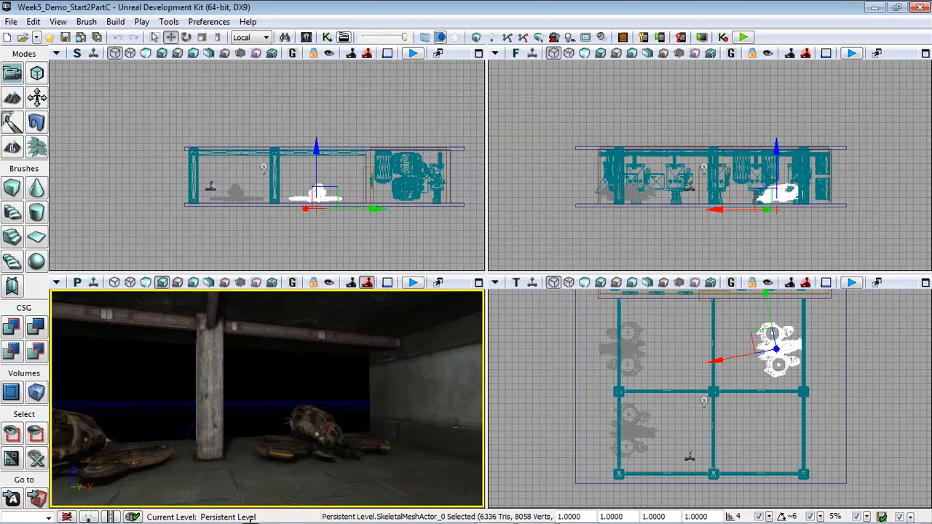
right_click(416, 478)
left_click(441, 460)
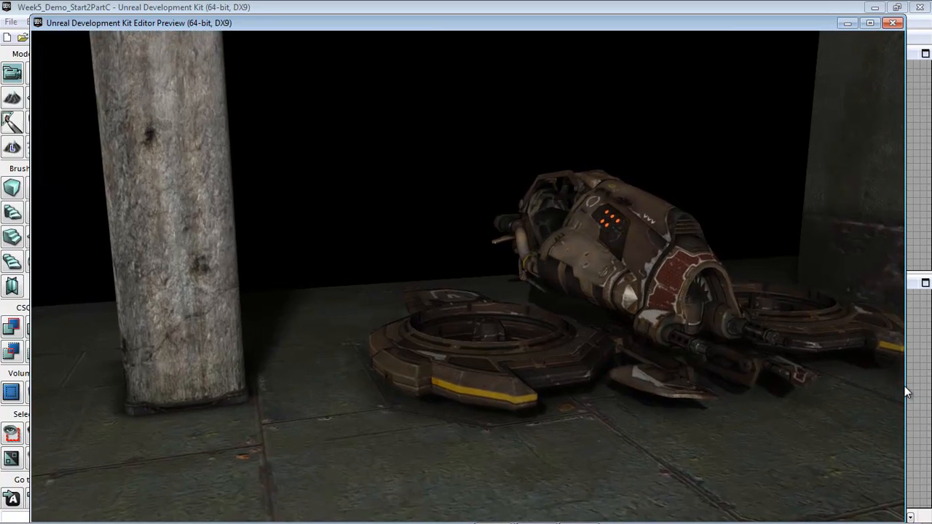
key("Escape")
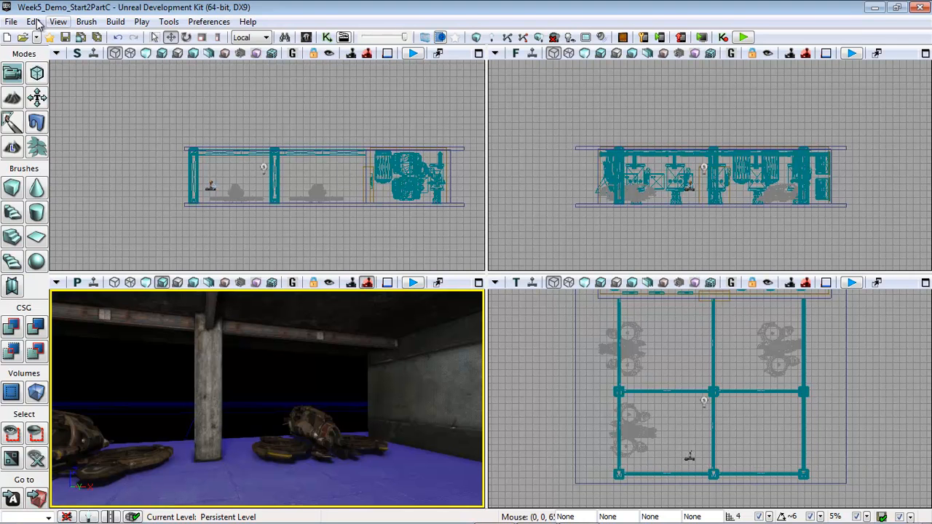
Place the S_LT_Mech_SM_Cratebox02a crate and a RemadePhysBarrel from the Demo5 collection on the floor near the Mantas, and minimize the Content Browser
left_click(306, 38)
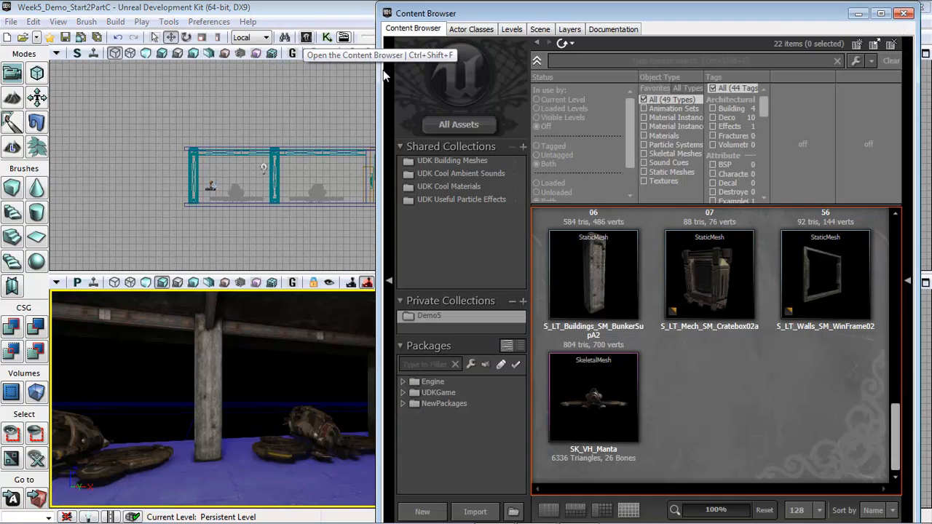
left_click_drag(711, 282, 342, 485)
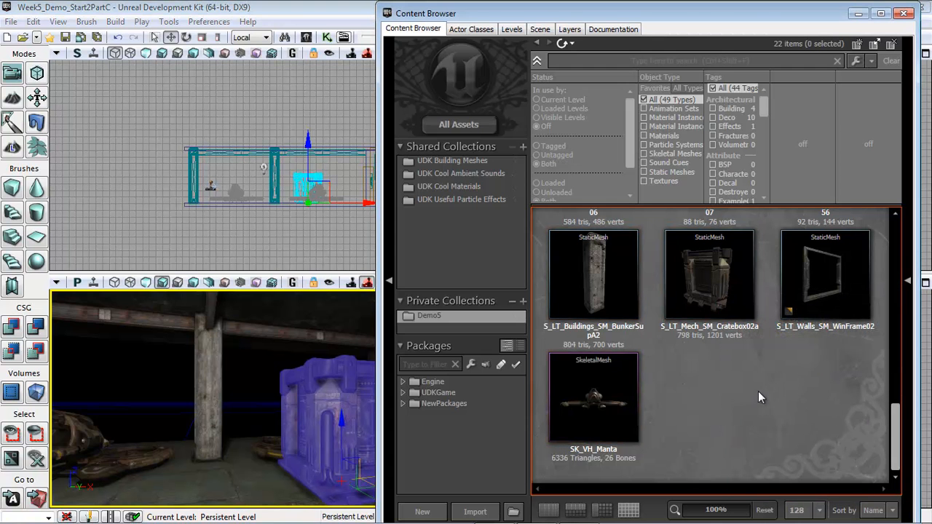
scroll(756, 391, "up", 3)
scroll(668, 331, "up", 5)
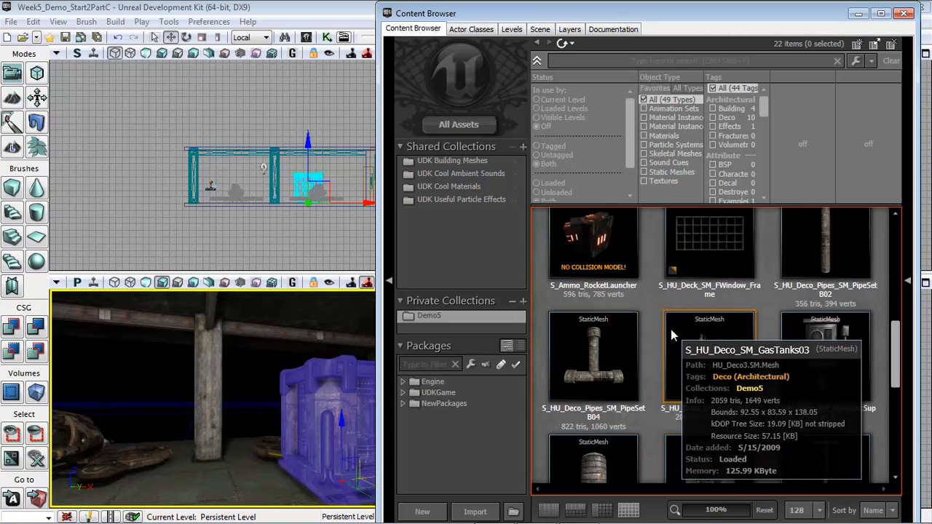
left_click_drag(825, 255, 246, 478)
left_click_drag(291, 237, 270, 196)
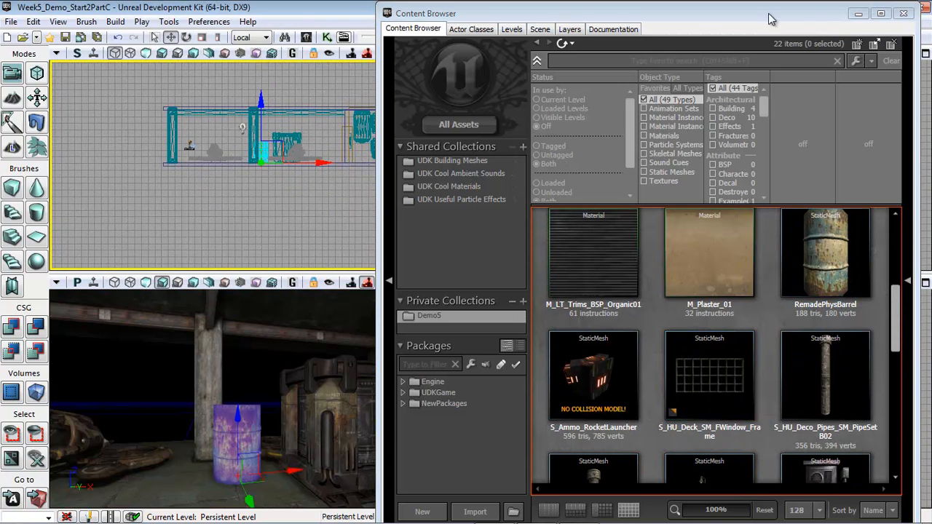
left_click(862, 14)
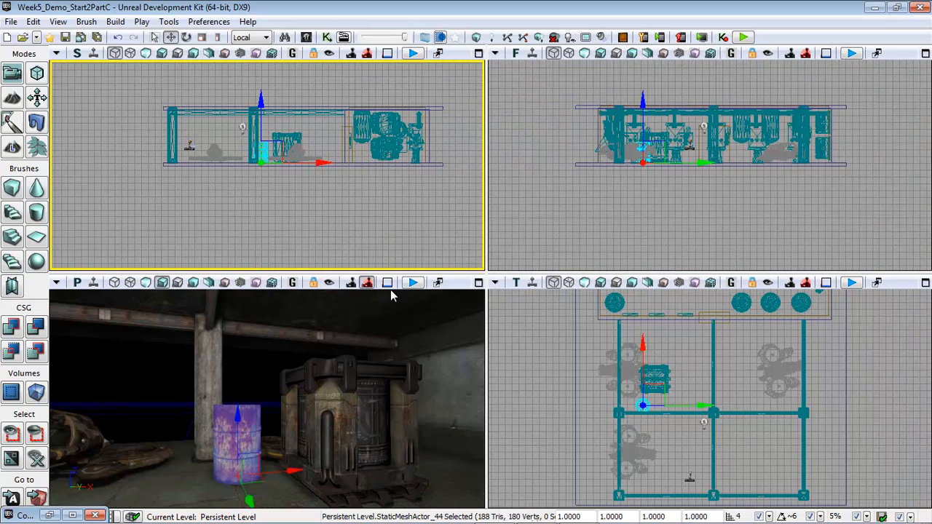
Move the barrel across the room so it stands beside the central pillar
scroll(609, 230, "up", 2)
scroll(683, 393, "up", 5)
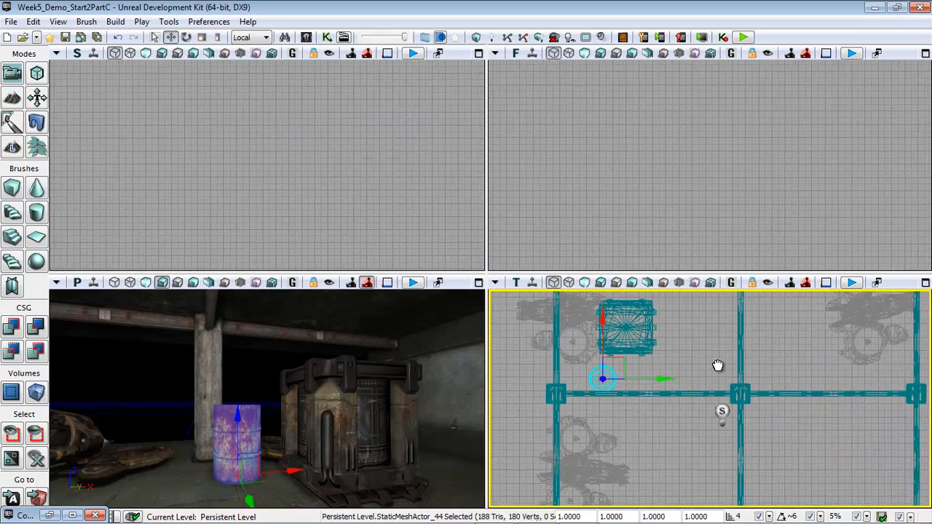
left_click_drag(672, 379, 794, 377)
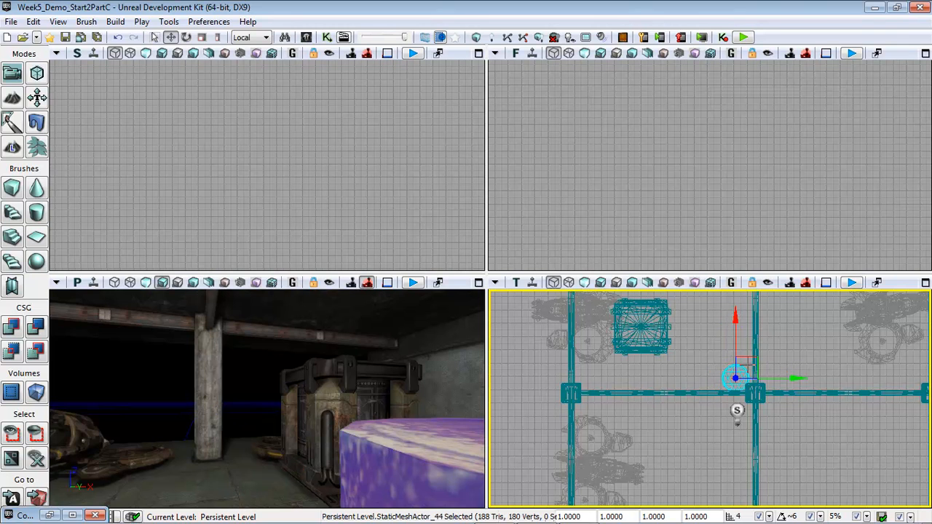
left_click_drag(735, 347, 735, 339)
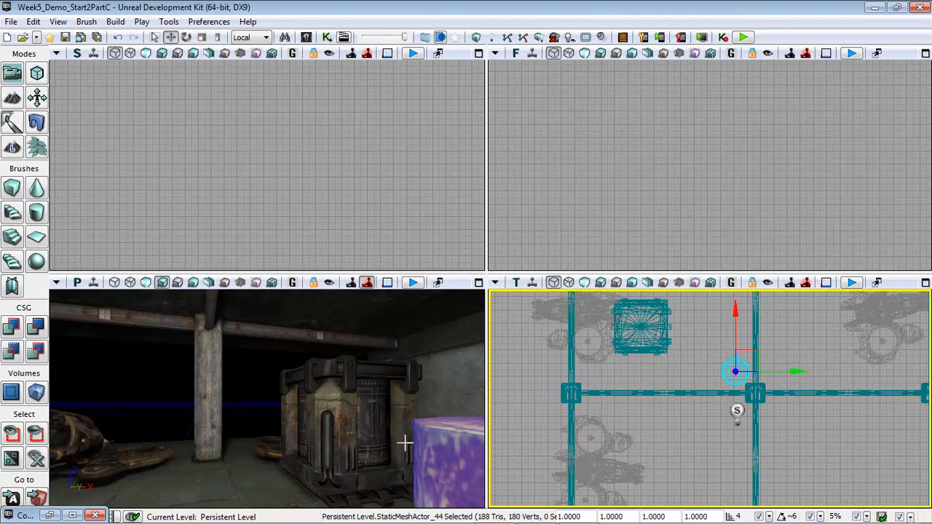
left_click_drag(315, 436, 245, 290)
Duplicate the barrel and place the copy near the outer corner pillar, beside the Manta farther from the machine room
left_click_drag(841, 436, 800, 355)
scroll(794, 354, "down", 2)
left_click_drag(738, 358, 754, 392)
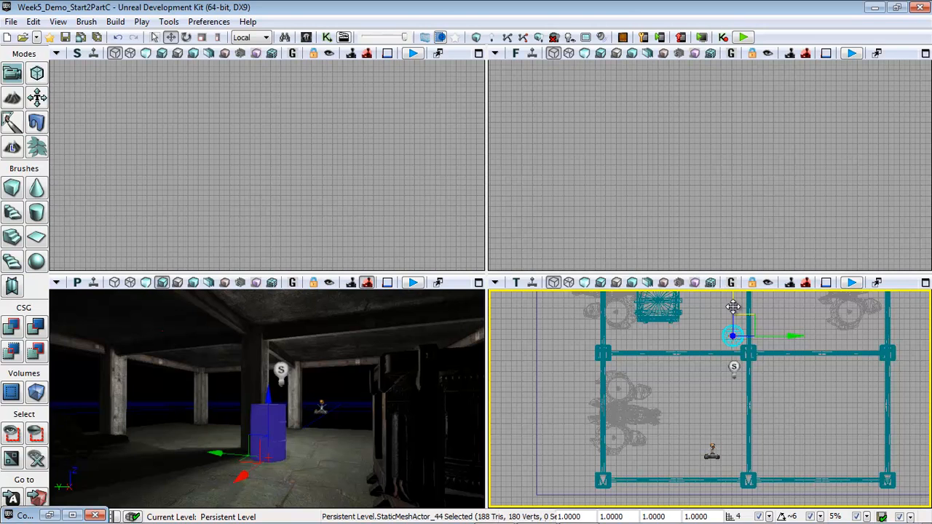
left_click_drag(733, 307, 732, 391)
left_click_drag(795, 462, 688, 462)
Stack a copy of the corner barrel on top of it and place another copy beside it on the floor
left_click_drag(325, 381, 349, 313)
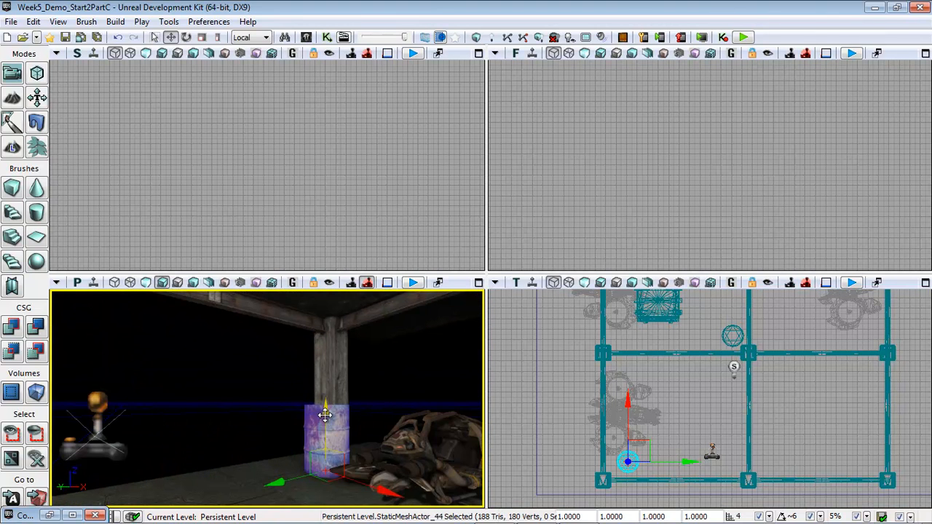
left_click_drag(326, 415, 329, 346, "alt")
left_click_drag(285, 402, 304, 402)
left_click(323, 453)
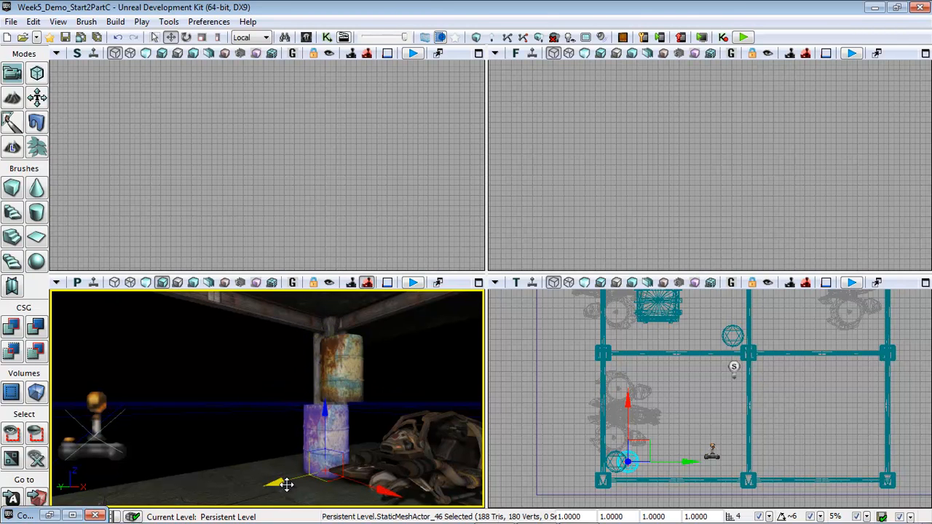
left_click_drag(276, 483, 319, 474, "alt")
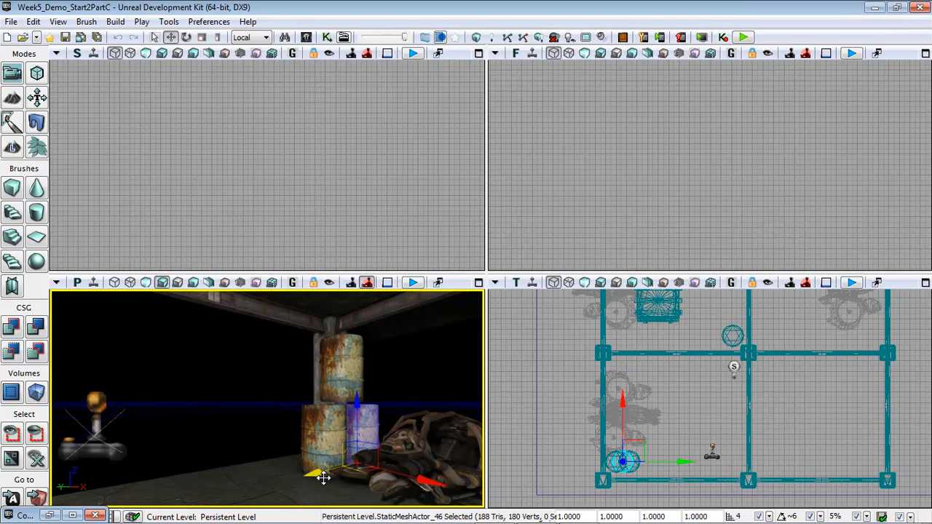
Rotate the second floor barrel and the stacked top barrel around their vertical axes to vary their textures
left_click(187, 38)
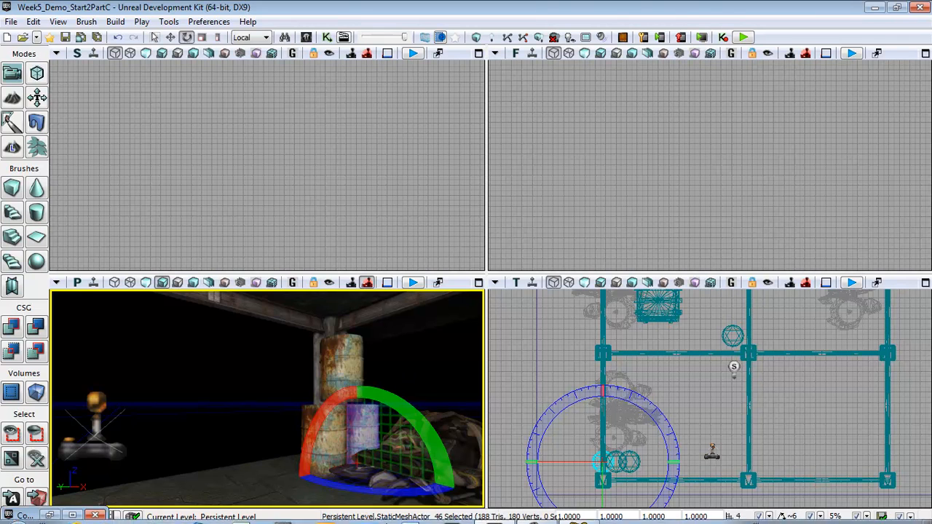
left_click_drag(370, 488, 536, 488)
left_click(354, 394)
left_click_drag(354, 395, 496, 395)
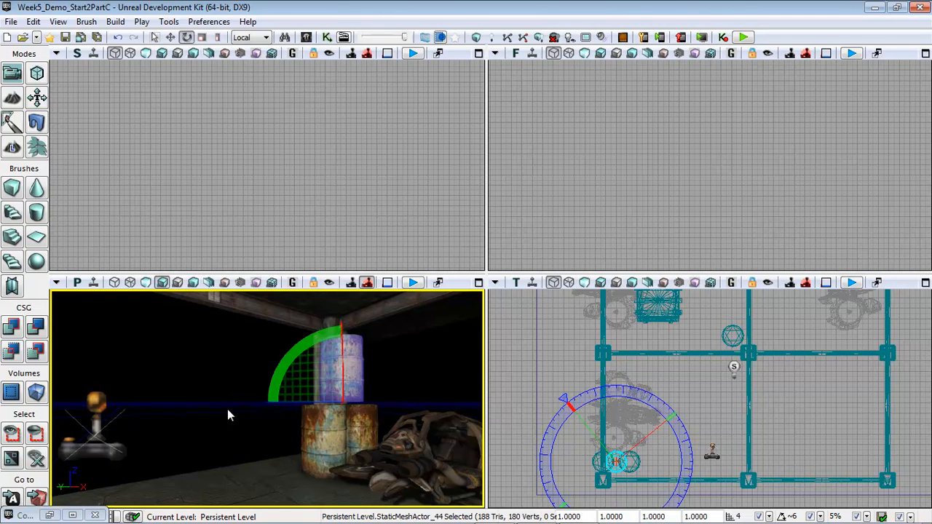
Move the crate away from the parked Manta toward the wall of the machine room
left_click(255, 428)
right_click_drag(255, 428, 250, 410)
left_click(250, 410)
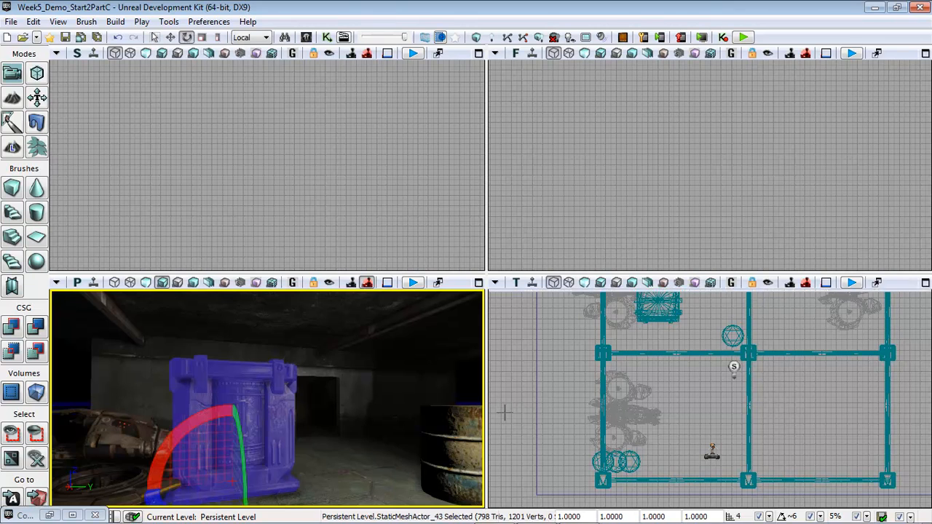
right_click_drag(688, 422, 655, 481)
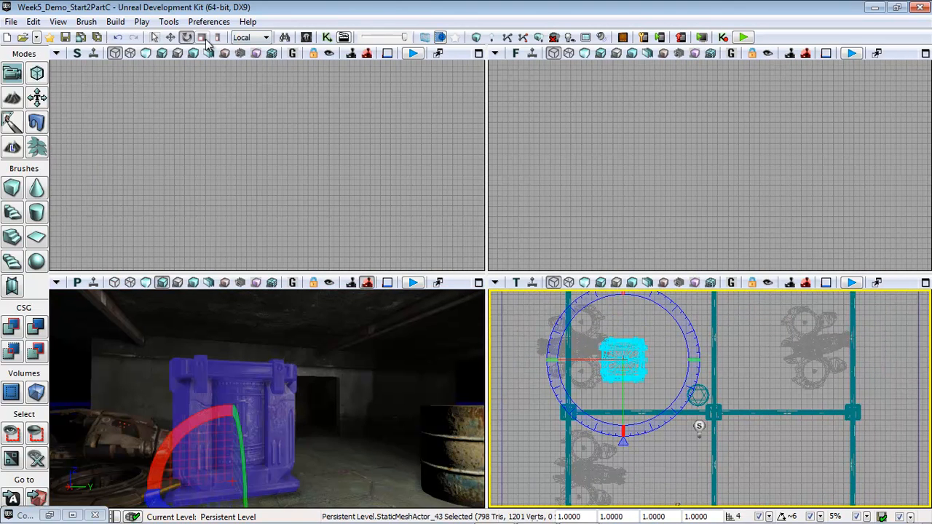
left_click(170, 37)
right_click_drag(652, 357, 630, 349)
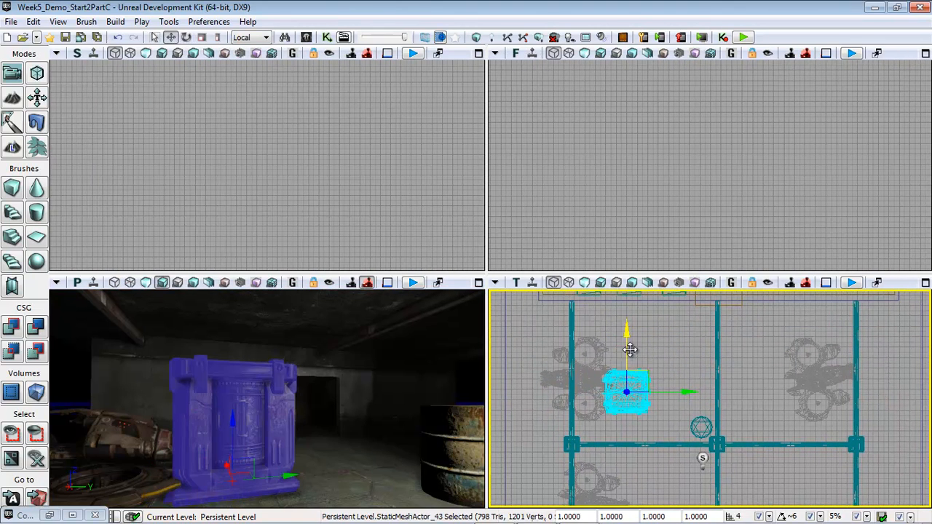
left_click_drag(626, 352, 627, 286)
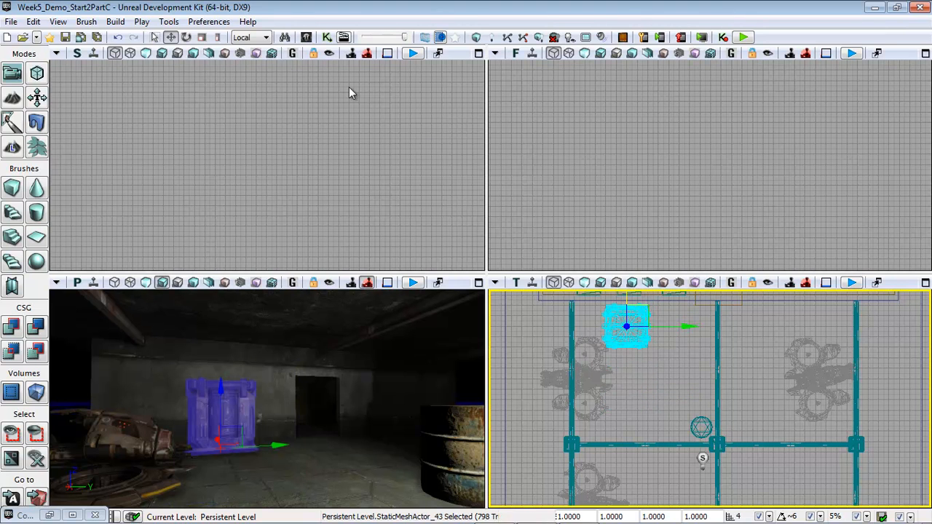
Scale the crate down uniformly to about 0.81 and stack a duplicate on top of it
left_click(202, 37)
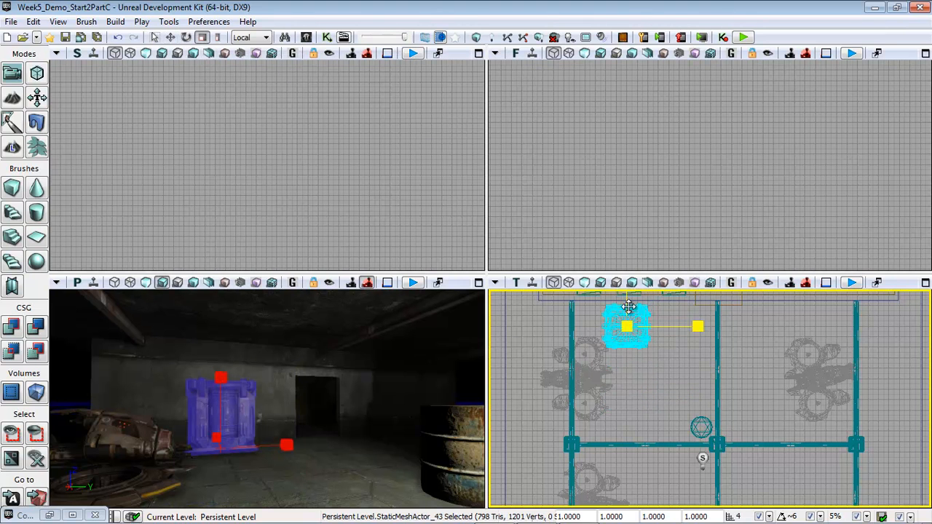
mouse_move(656, 316)
left_mouse_down()
mouse_move(655, 325)
mouse_move(686, 329)
mouse_move(639, 325)
mouse_move(655, 327)
left_mouse_up()
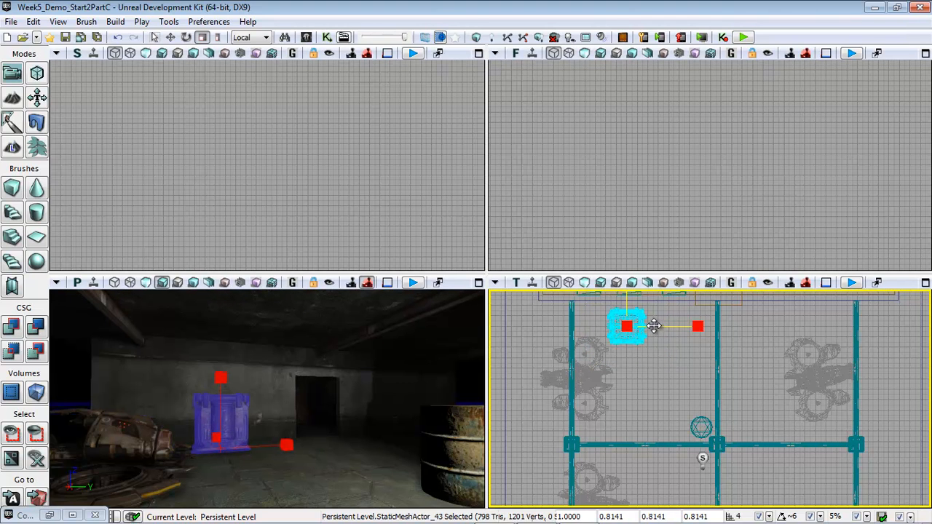
left_click(170, 37)
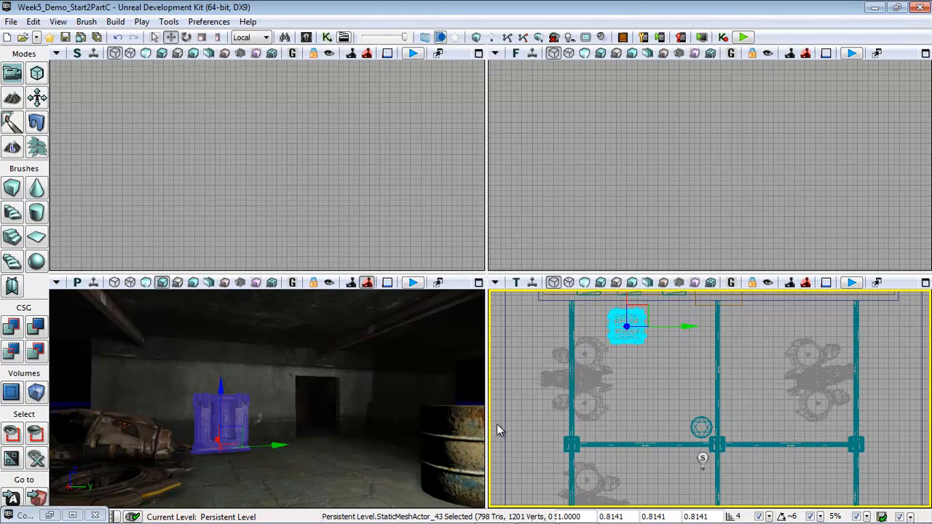
left_click_drag(222, 389, 218, 334)
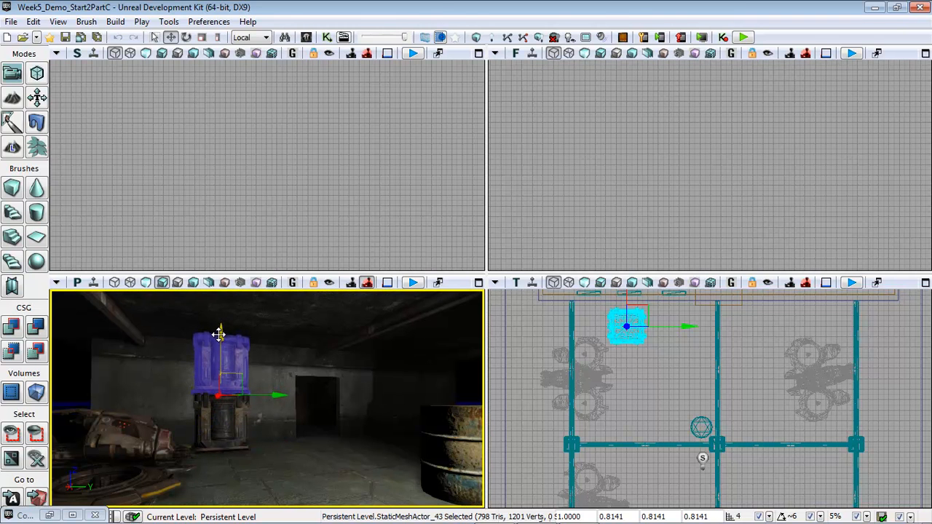
left_click(663, 406)
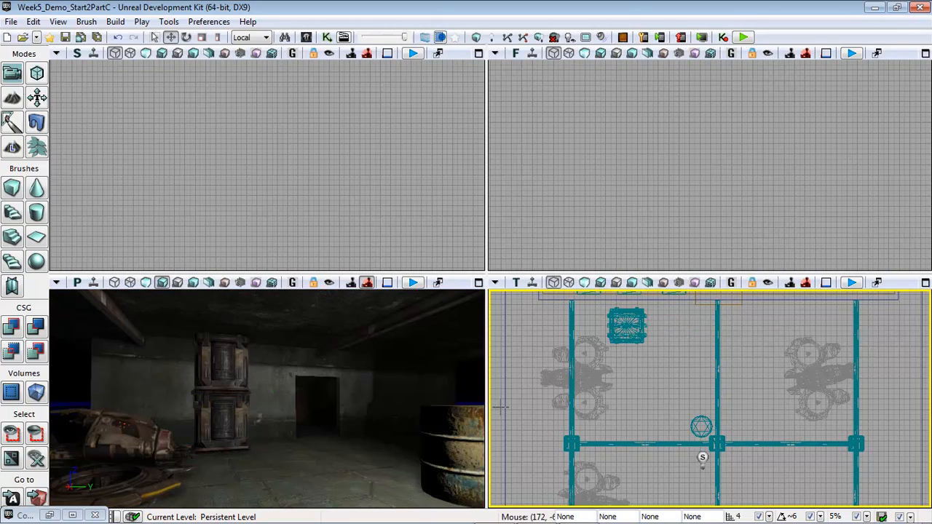
Rebuild the level's lighting and widen the Map Check window to read the full messages
left_click_drag(359, 406, 359, 386)
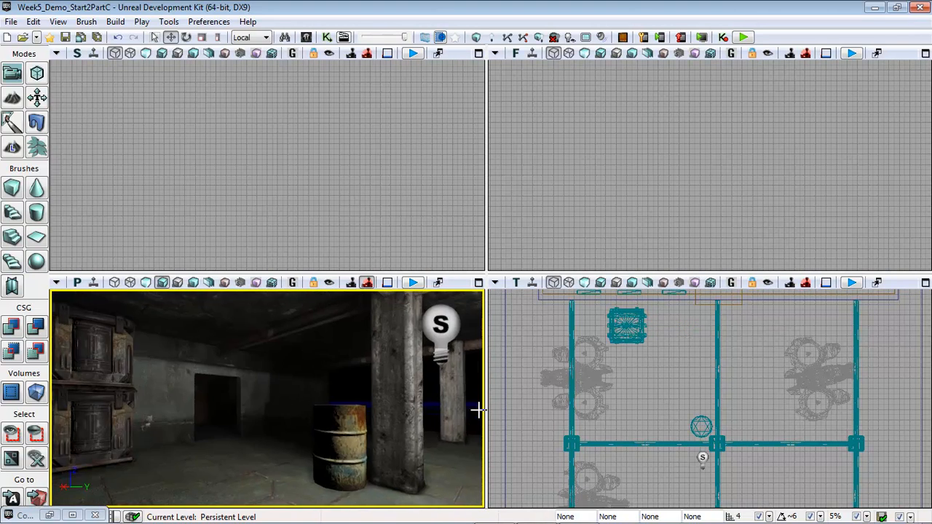
left_click(115, 21)
left_click(149, 117)
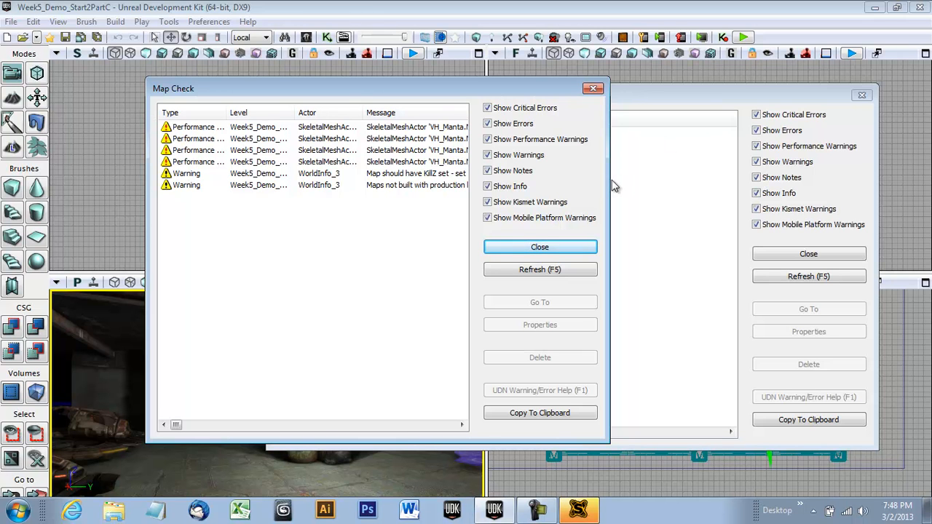
left_click_drag(610, 182, 865, 180)
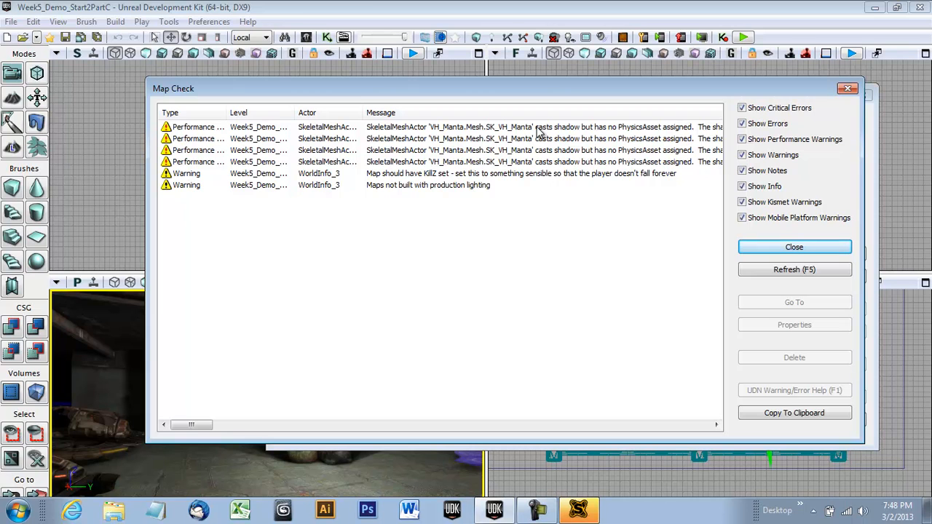
Open the properties of the Manta in the first performance warning and disable Cast Dynamic Shadow in its Lighting settings
left_click(484, 130)
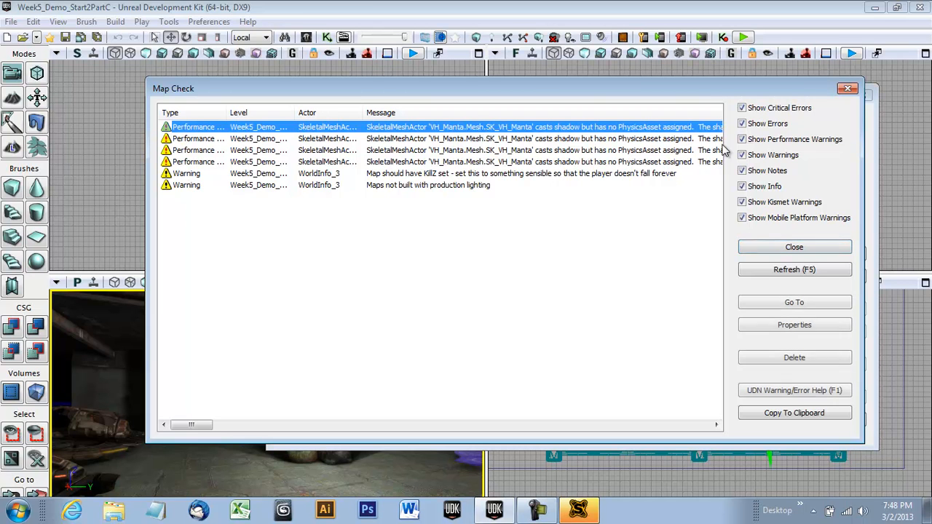
left_click(785, 331)
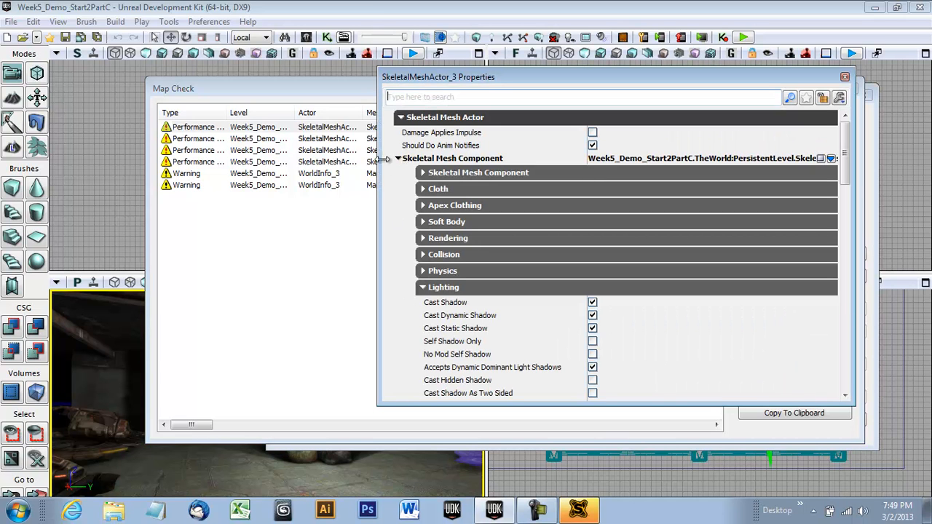
left_click(400, 118)
left_click(401, 118)
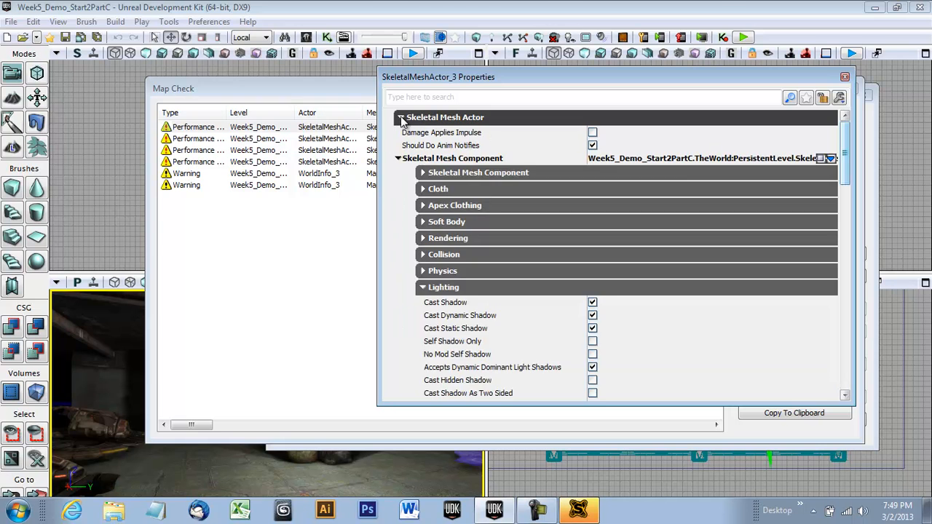
left_click(399, 159)
left_click(399, 159)
left_click(424, 289)
left_click(424, 288)
left_click(592, 316)
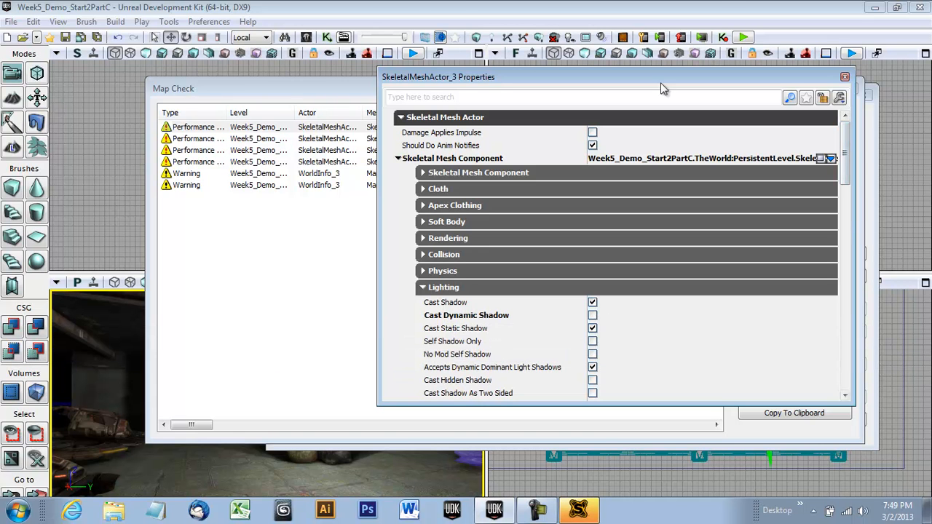
Go to the Manta in the second performance warning and disable Cast Dynamic Shadow in its Lighting settings
left_click(259, 140)
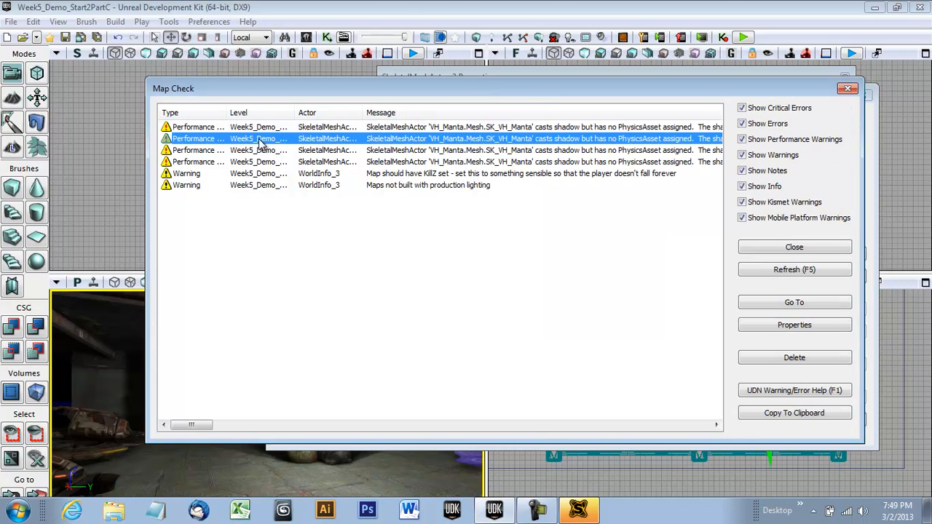
left_click(773, 302)
left_click(776, 327)
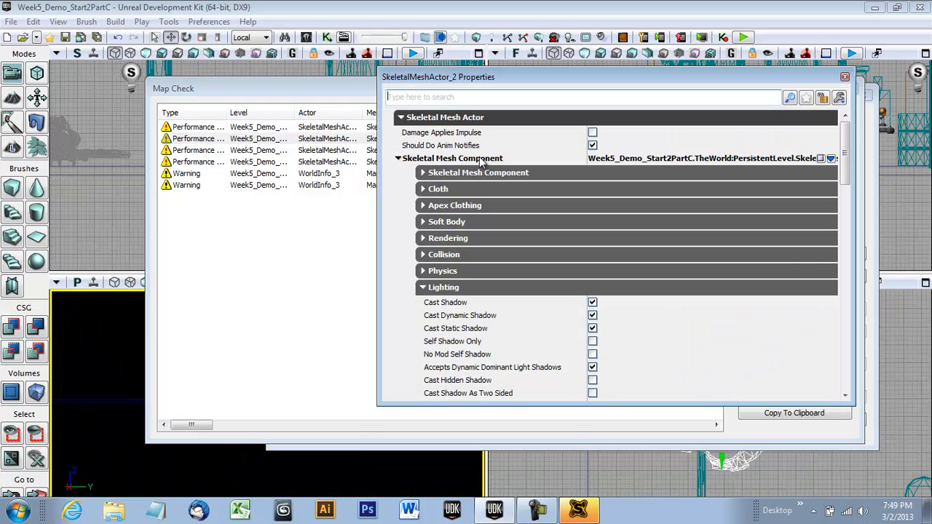
left_click(593, 316)
Disable Cast Dynamic Shadow for the Manta in the third performance warning and refresh the Map Check list
left_click(332, 152)
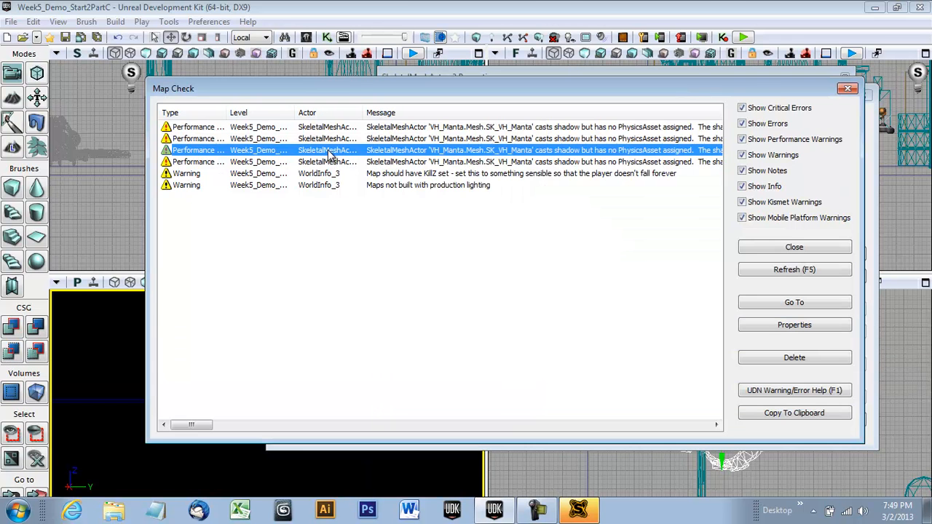
left_click(752, 78)
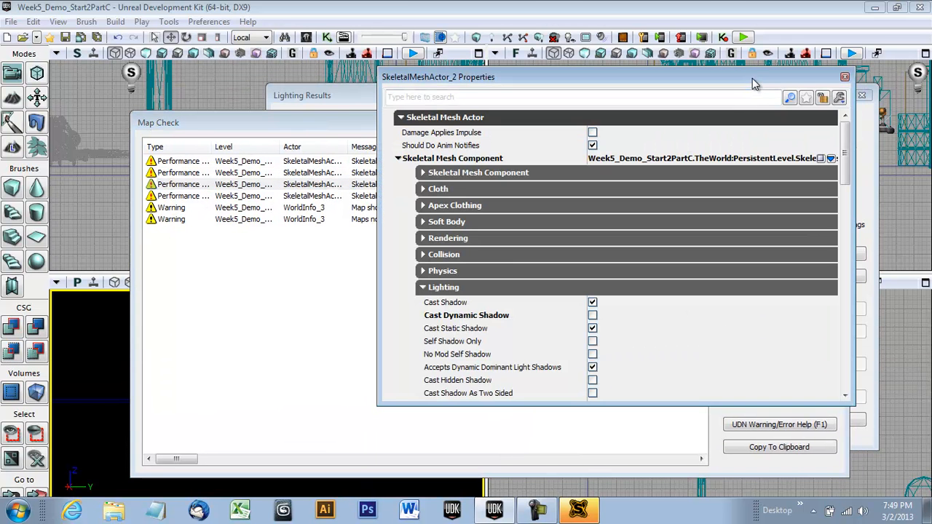
left_click_drag(594, 80, 487, 77)
left_click(779, 338)
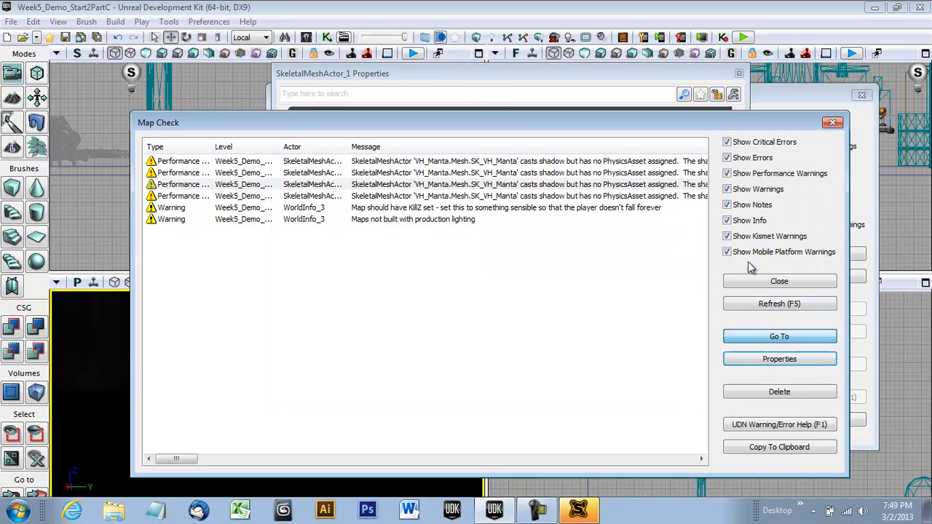
left_click(462, 75)
left_click(487, 312)
left_click(242, 126)
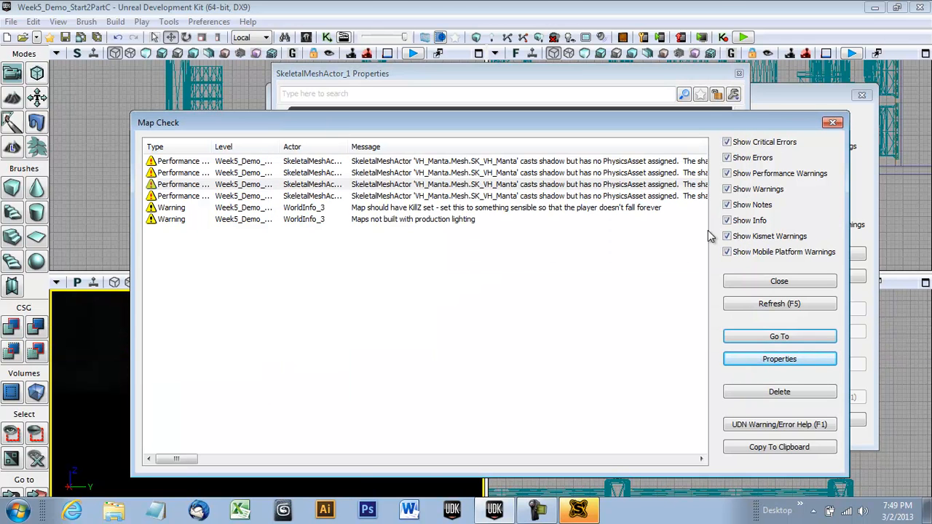
left_click(742, 309)
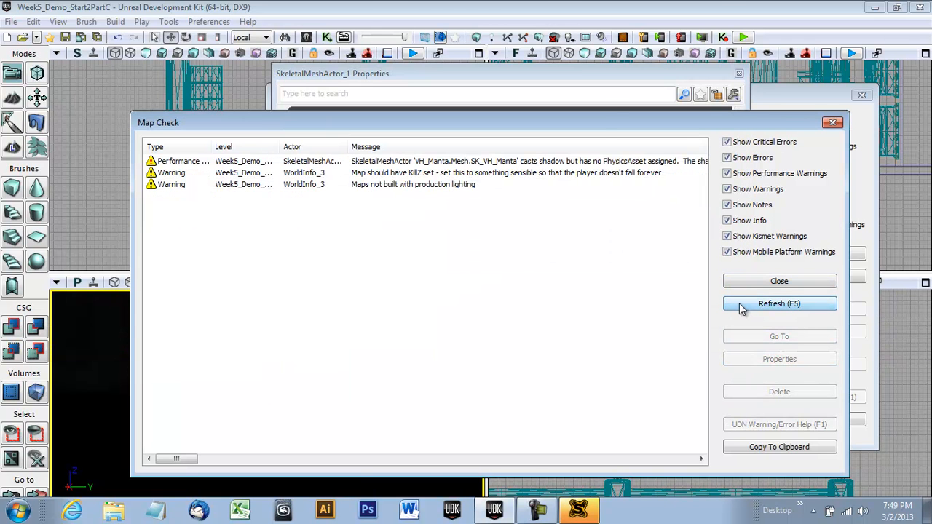
Disable Cast Dynamic Shadow for the last listed Manta, refresh Map Check, and close the Map Check and Lighting Results windows
left_click(609, 162)
left_click(741, 341)
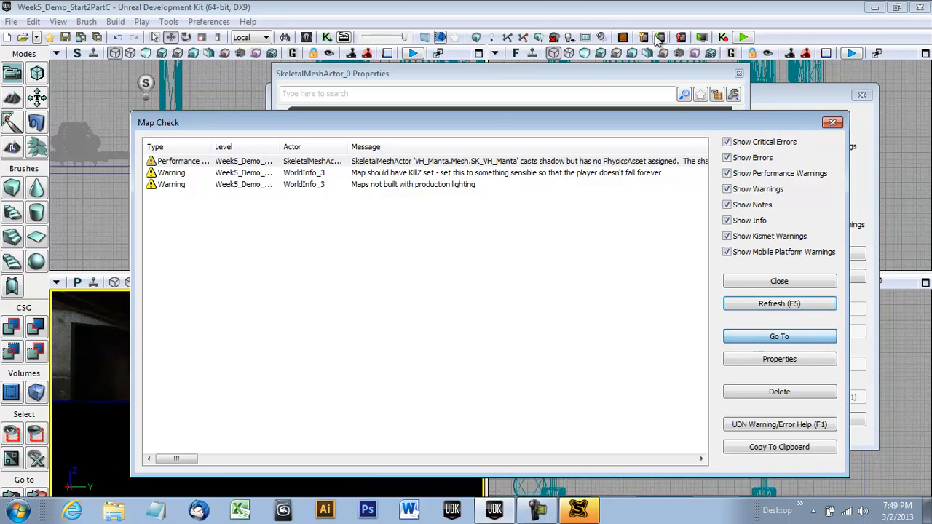
left_click(596, 76)
left_click(487, 312)
left_click(739, 74)
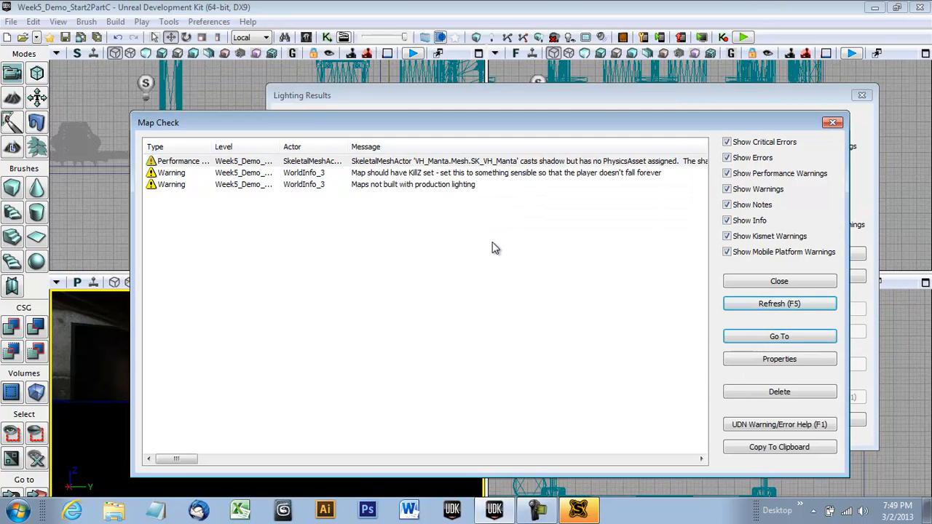
left_click(790, 306)
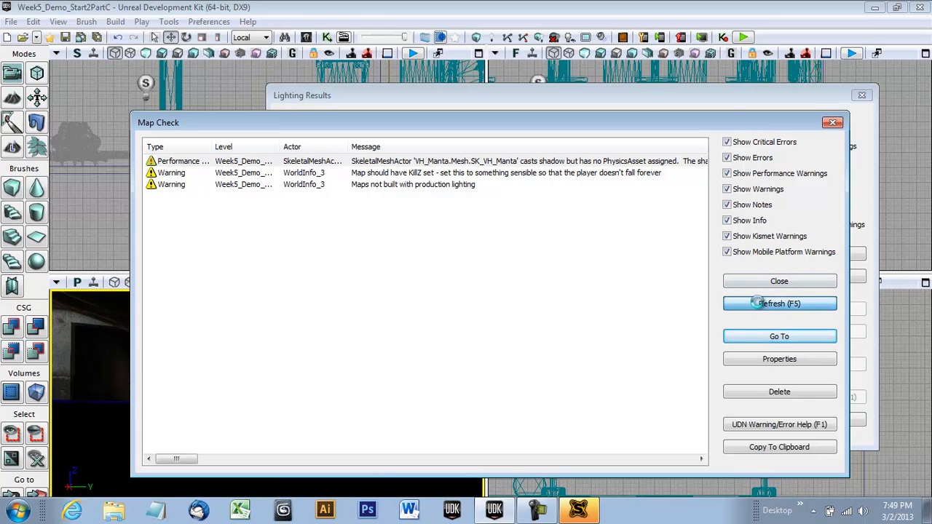
left_click(832, 124)
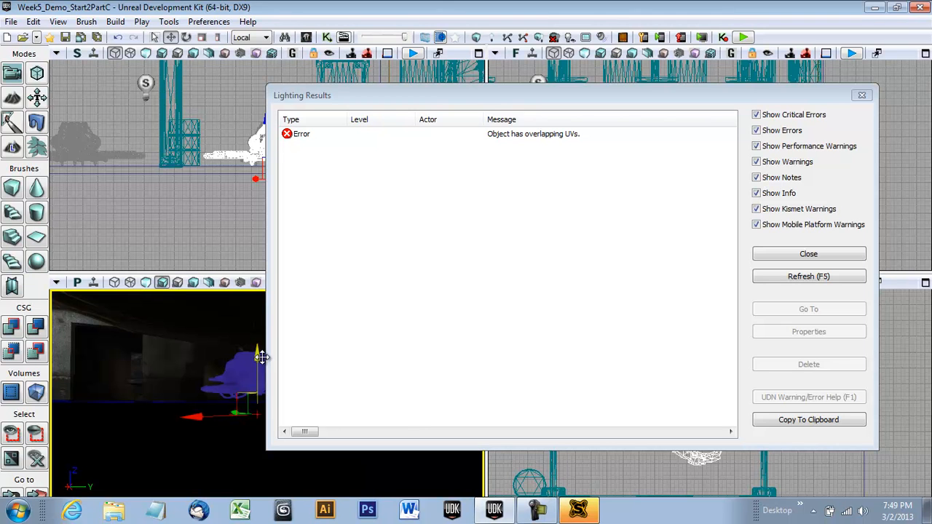
left_click(808, 254)
Enable the Dynamic lighting channel in the properties of the point light beside the pillar
scroll(405, 300, "up", 3)
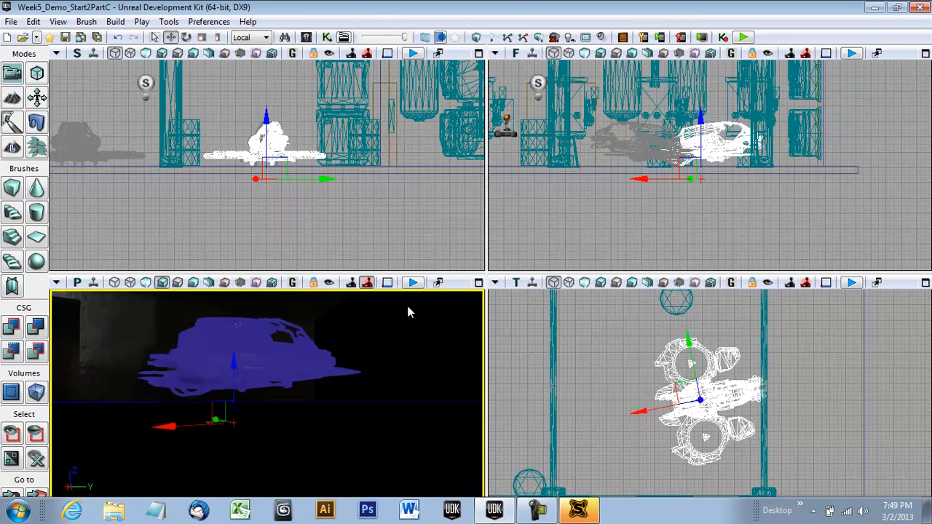
left_click_drag(388, 407, 267, 287)
left_click(263, 317)
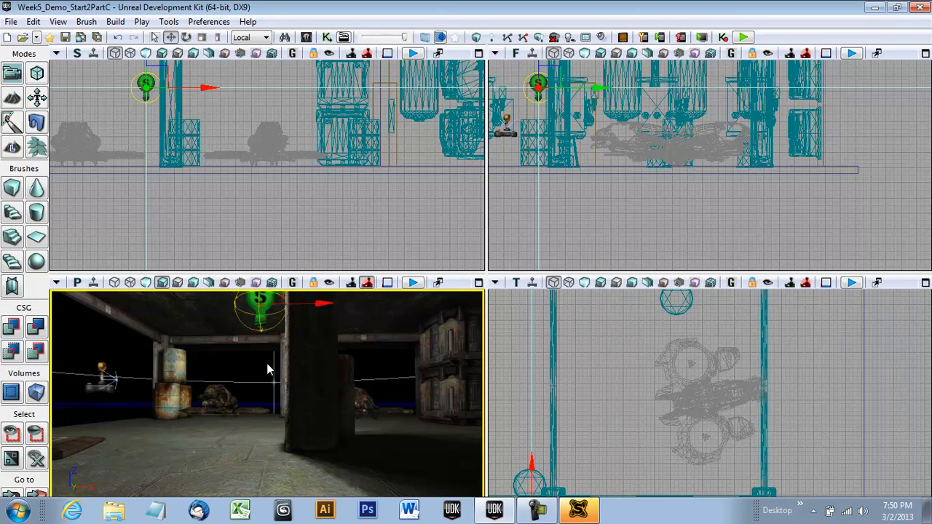
key("F4")
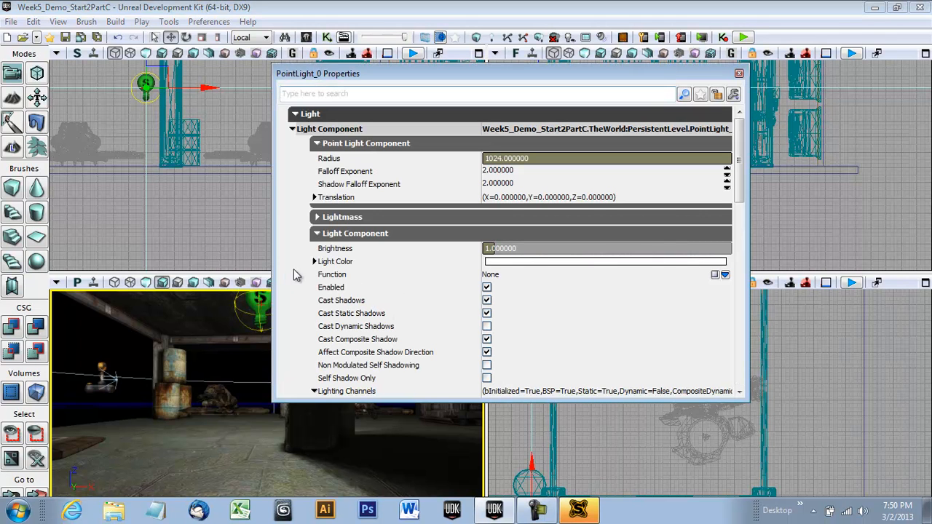
left_click_drag(739, 176, 739, 244)
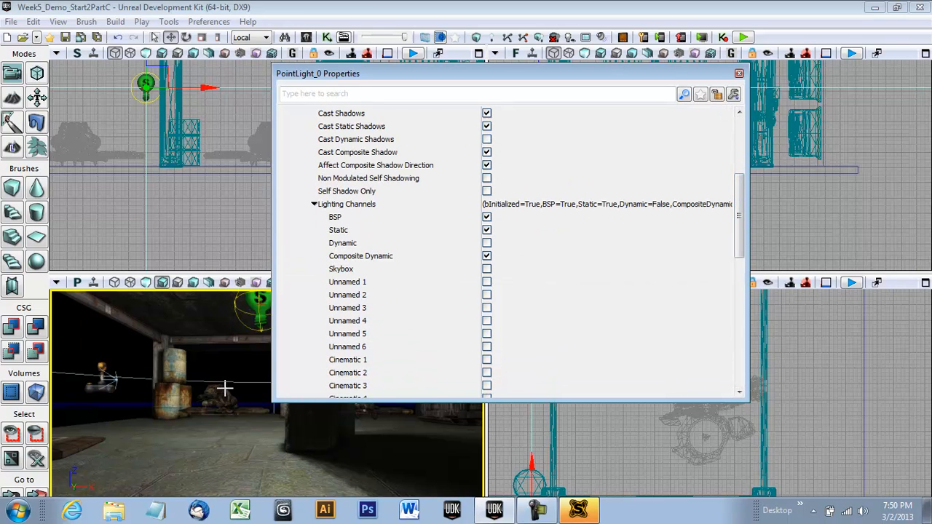
left_click(486, 243)
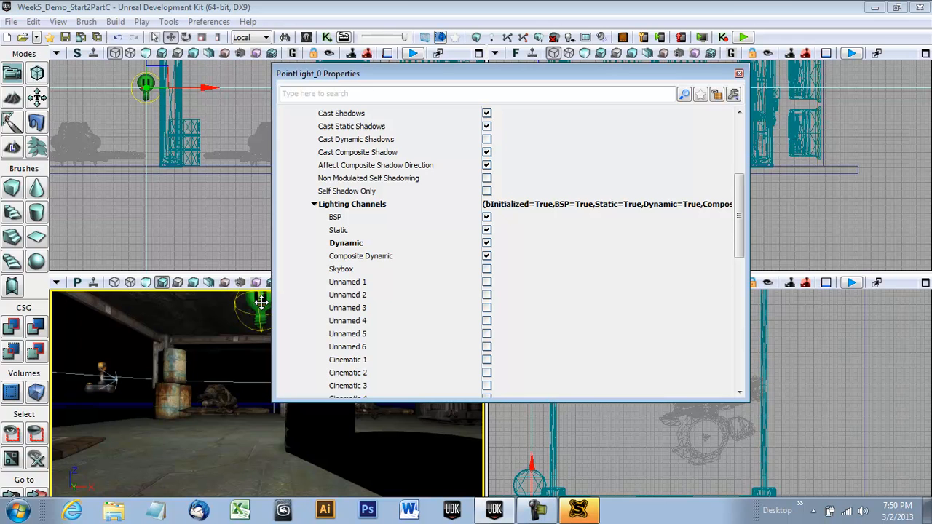
left_click(739, 74)
Place the carbonfire_city_four static mesh from the Demo5 collection in the level beside the building
left_click_drag(387, 377, 496, 321)
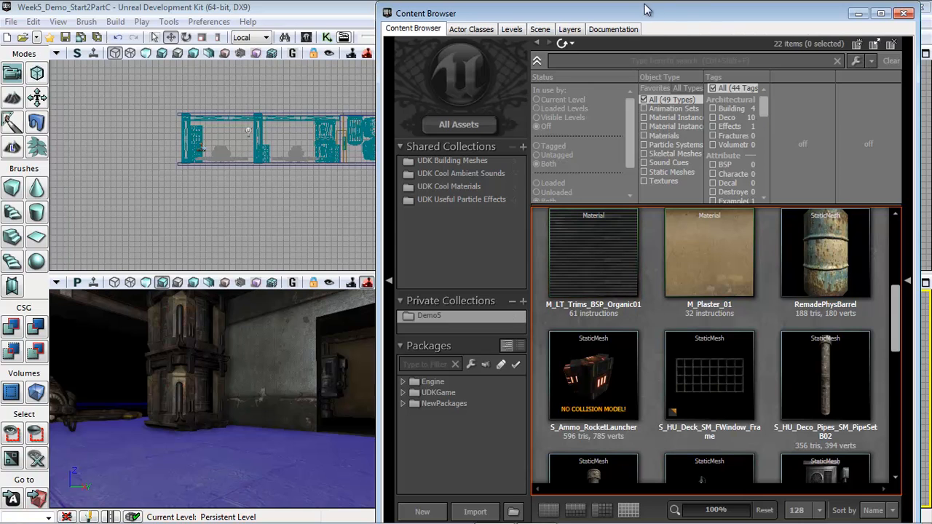
left_click_drag(611, 12, 330, 23)
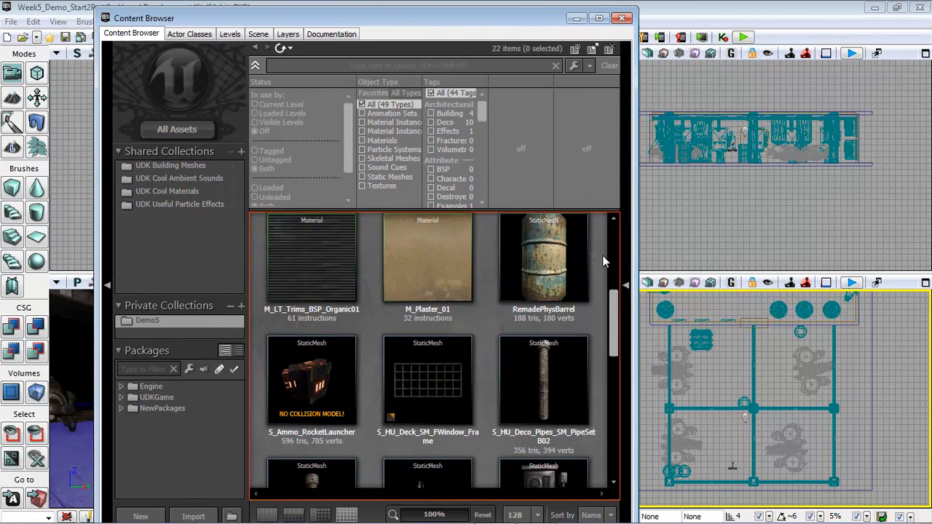
left_click_drag(614, 316, 614, 244)
left_click_drag(312, 270, 887, 364)
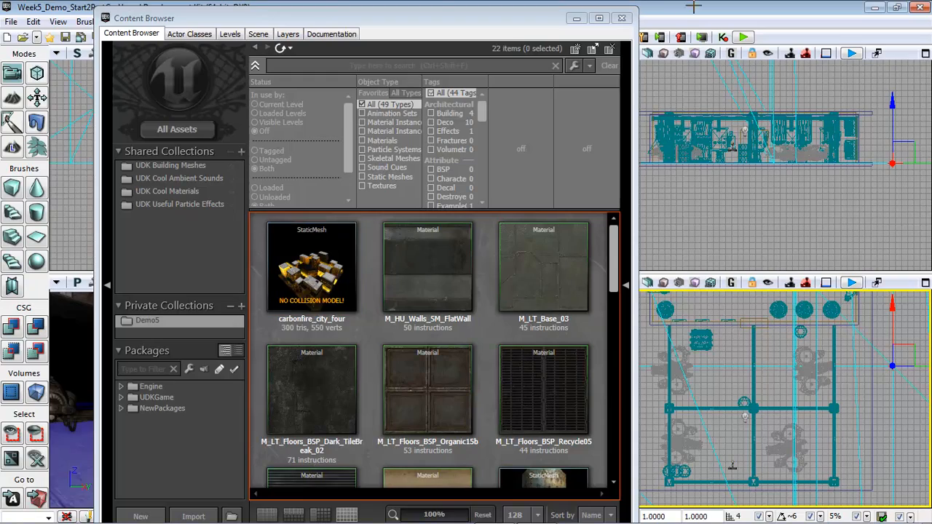
left_click(622, 18)
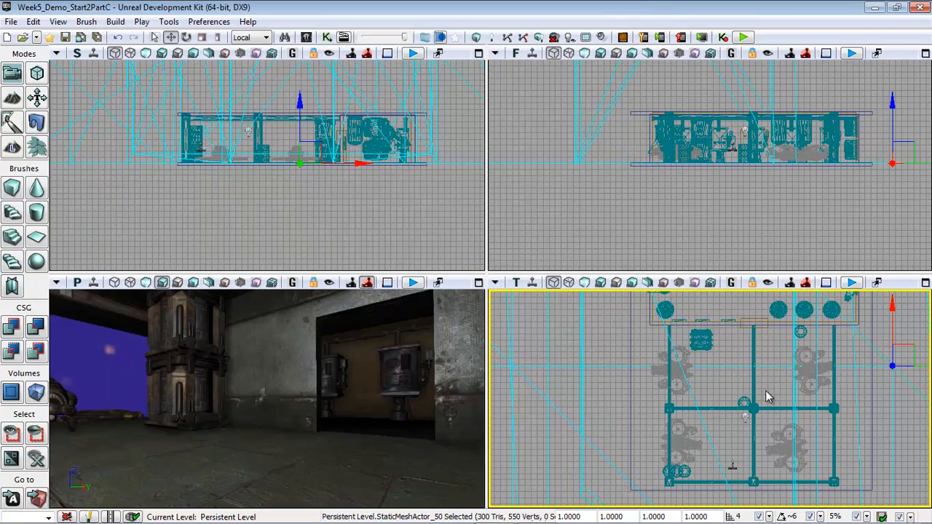
Duplicate the city mesh sideways in a maximized top view so the copy extends away from the building
scroll(697, 372, "down", 6)
scroll(698, 378, "down", 5)
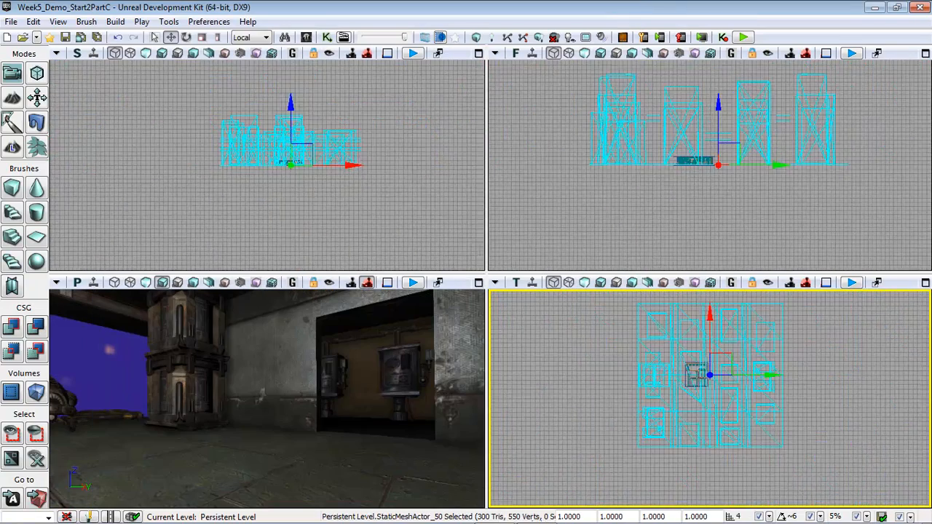
right_click_drag(837, 415, 814, 407)
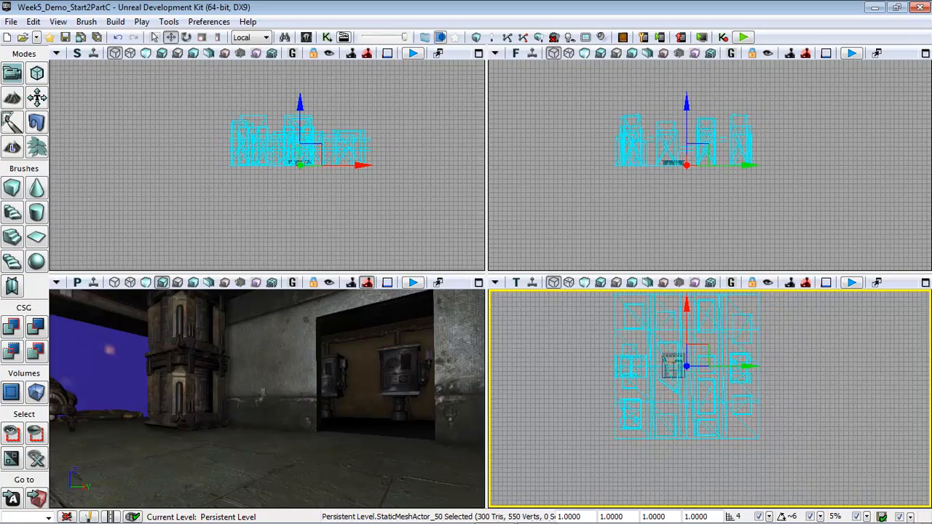
left_click(925, 283)
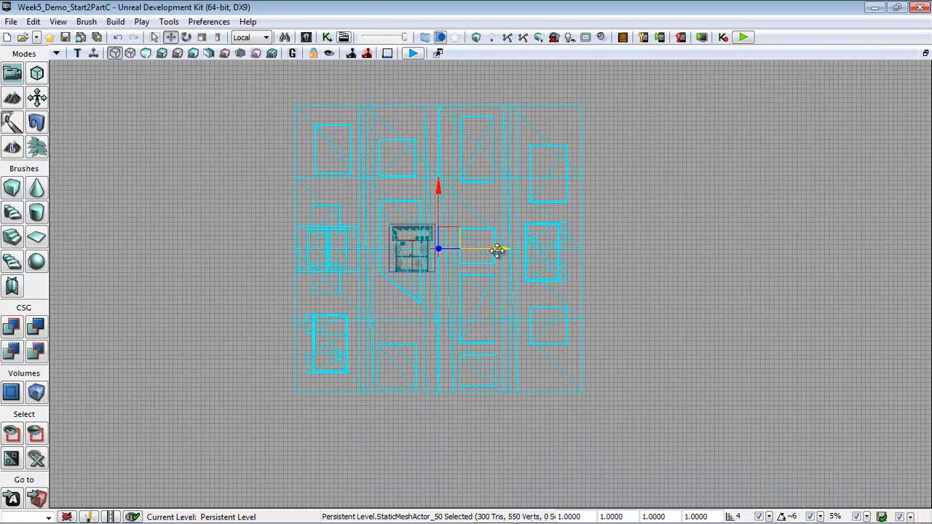
left_click_drag(497, 250, 780, 250, "alt")
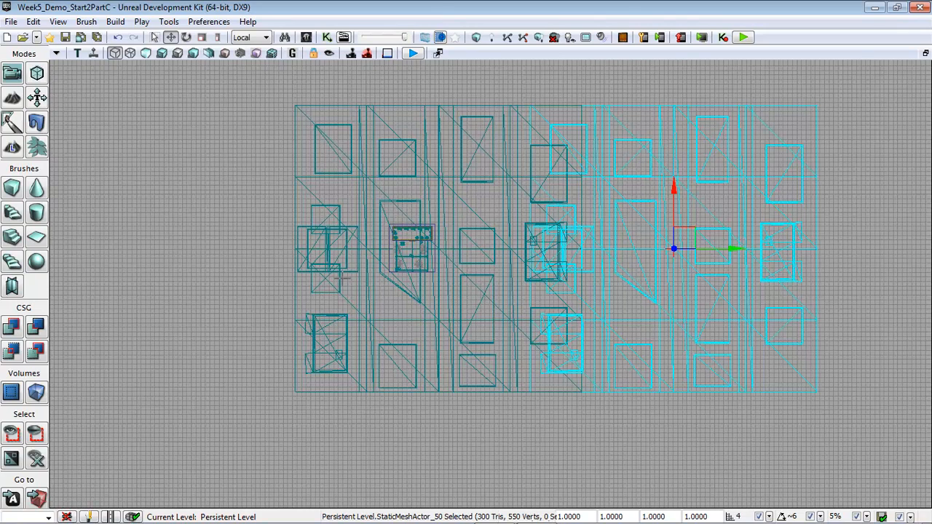
right_click_drag(446, 312, 435, 306)
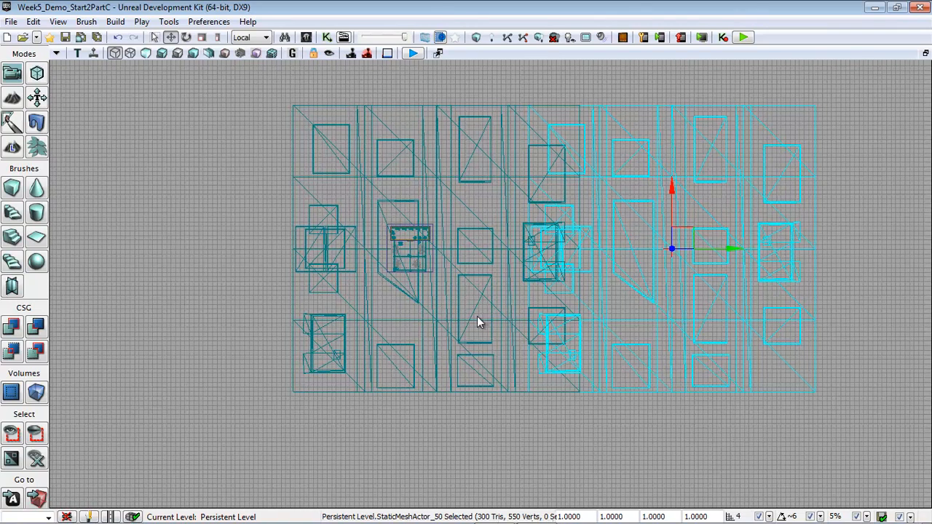
Move the city mesh overlapping the building to its open side and scale it down uniformly to 0.3277
left_click(485, 304)
left_click_drag(489, 251, 394, 252)
left_click(204, 37)
left_click(171, 37)
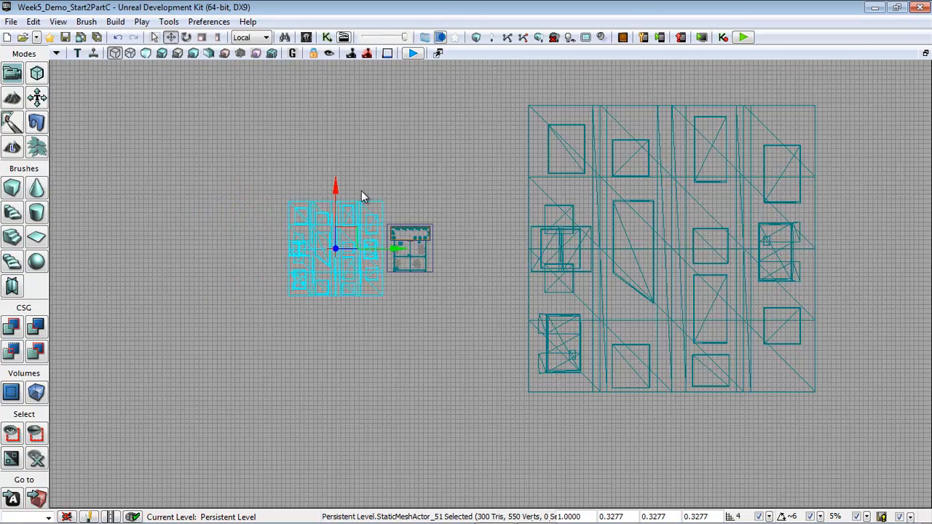
Duplicate the scaled-down city mesh end to end into a column of two, and delete the full-size city mesh
left_click_drag(337, 182, 334, 216)
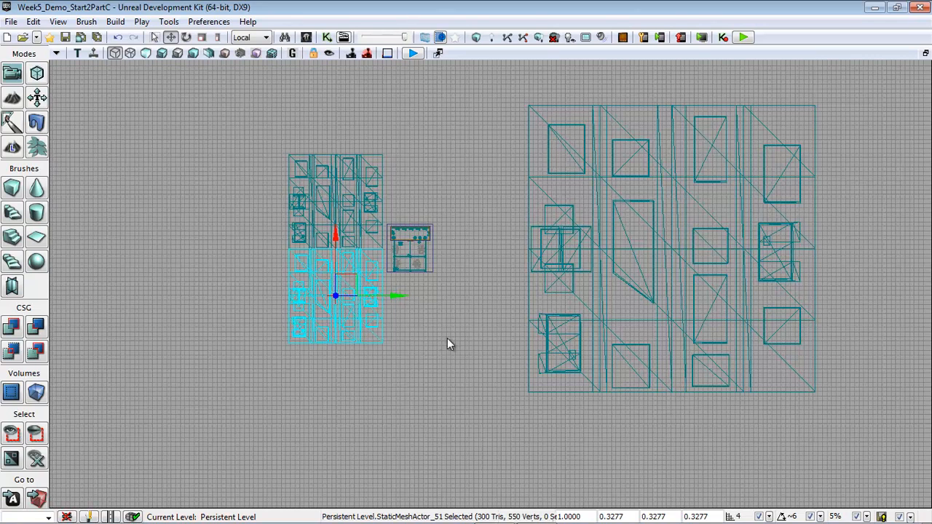
left_click_drag(298, 177, 296, 178)
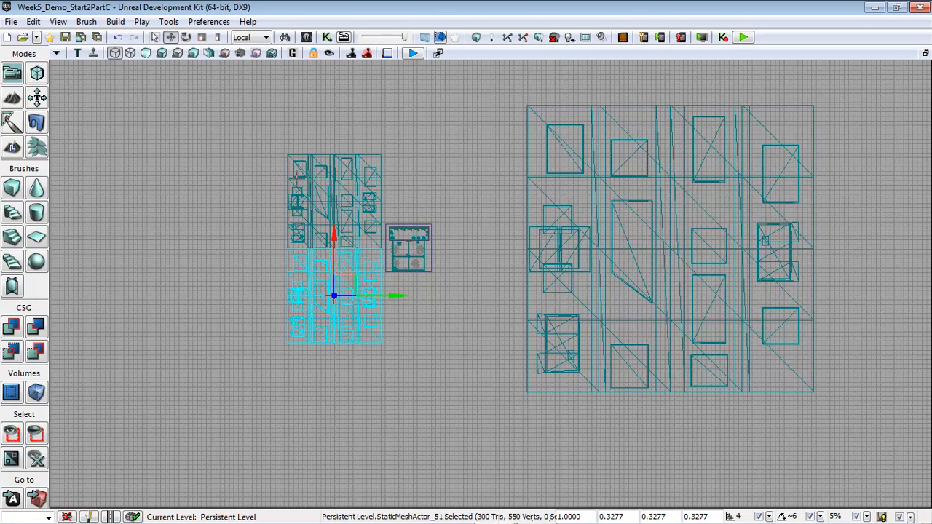
left_click(614, 255)
key("Delete")
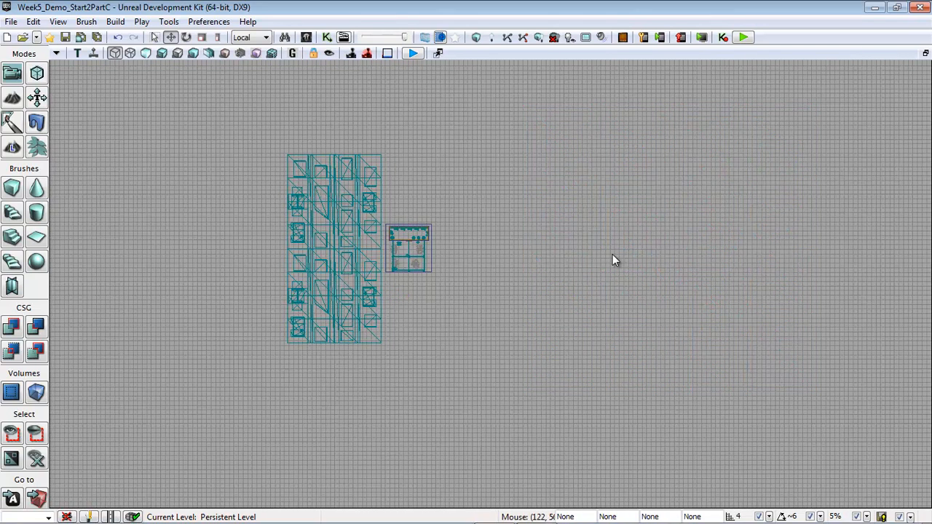
Select both scaled-down city meshes and duplicate them onto the opposite side of the building
left_click_drag(230, 127, 332, 372, "ctrl+alt")
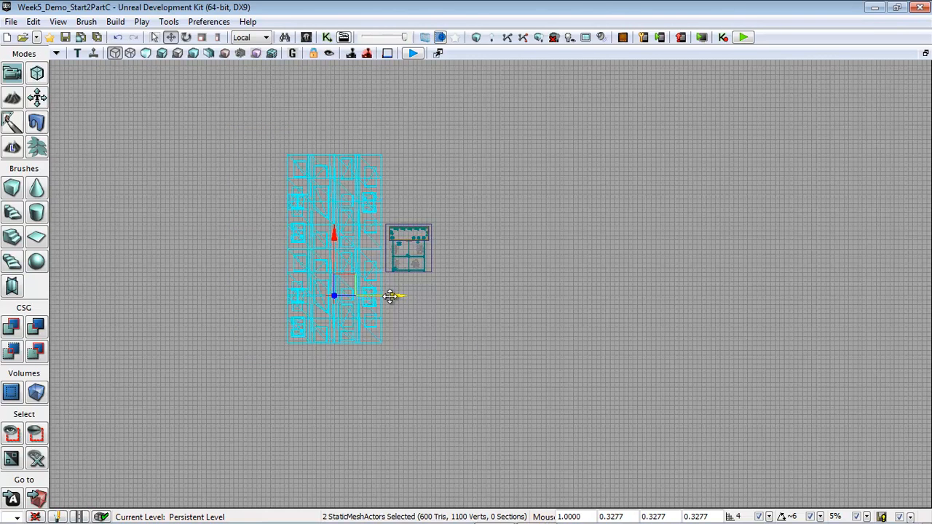
left_click_drag(389, 297, 534, 297, "alt")
right_click_drag(403, 363, 382, 341)
Rotate the lower city mesh of the first column about 90 degrees and center it below the building in the top view
left_click(371, 317)
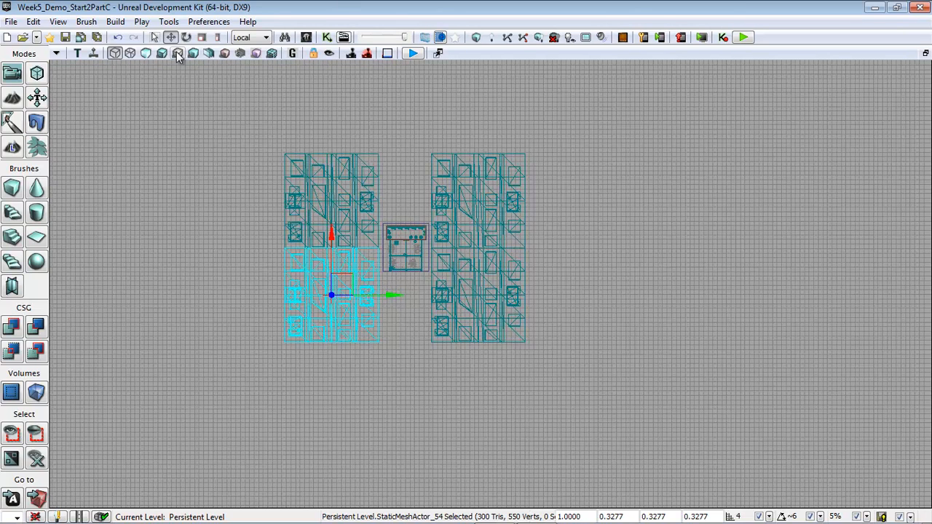
left_click(186, 37)
left_click_drag(374, 235, 50, 193)
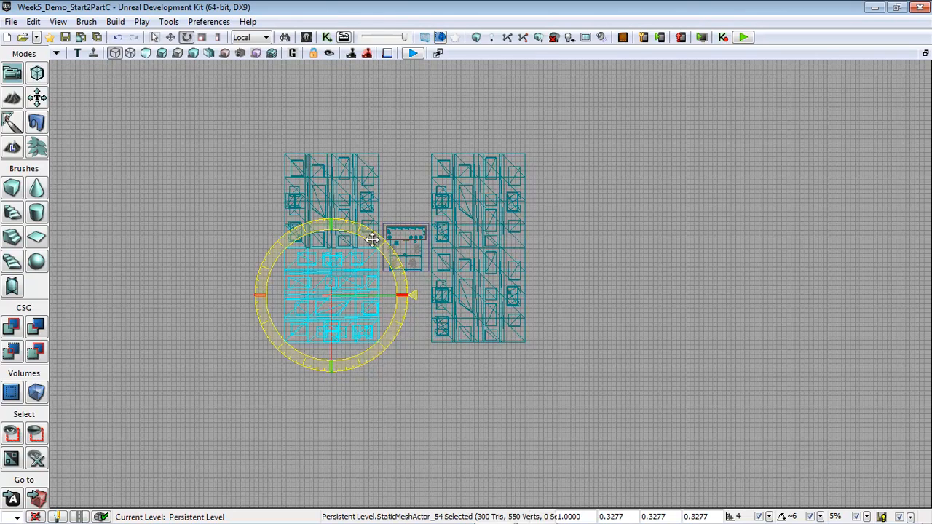
left_click(170, 38)
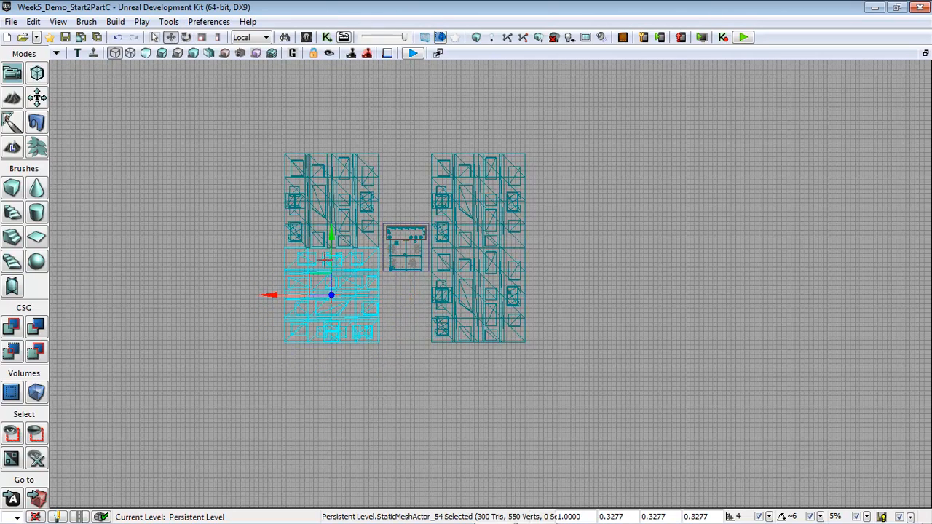
left_click_drag(331, 251, 331, 304)
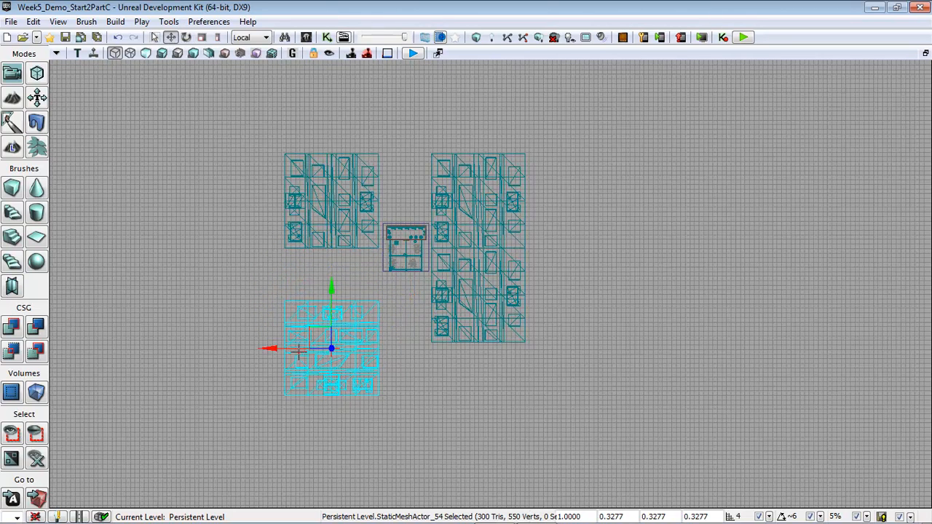
left_click_drag(298, 348, 349, 348)
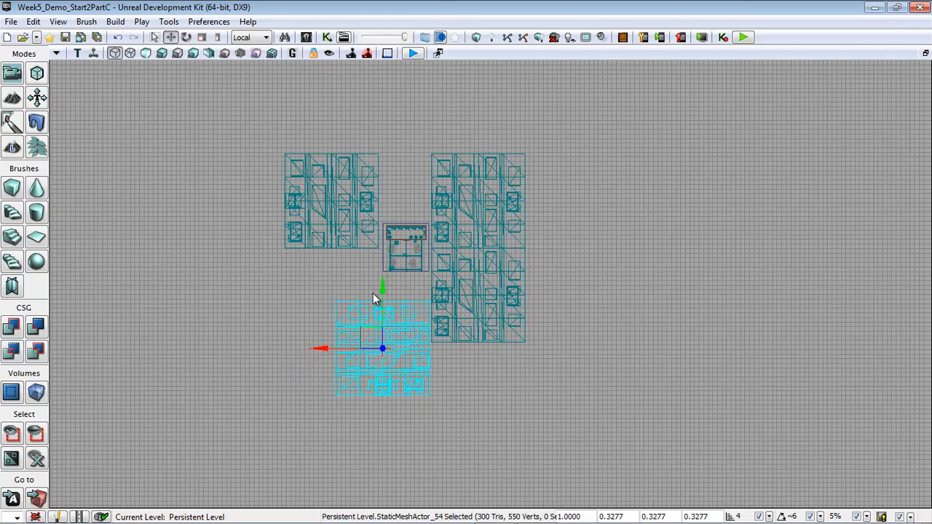
Move the rotated city mesh up against the building, shift the adjacent column's lower mesh outward, and center the rotated mesh beneath the building
left_click_drag(380, 293, 381, 265)
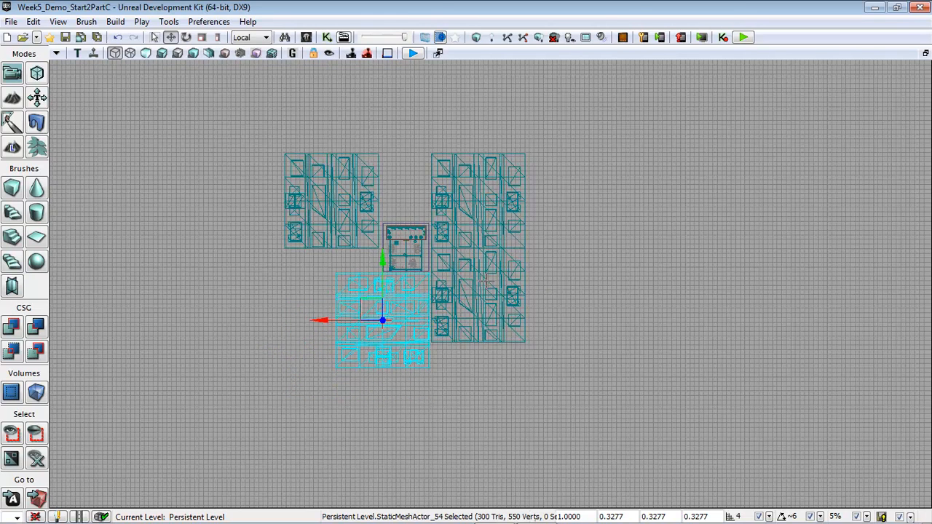
left_click(483, 282)
left_click_drag(503, 295, 522, 293)
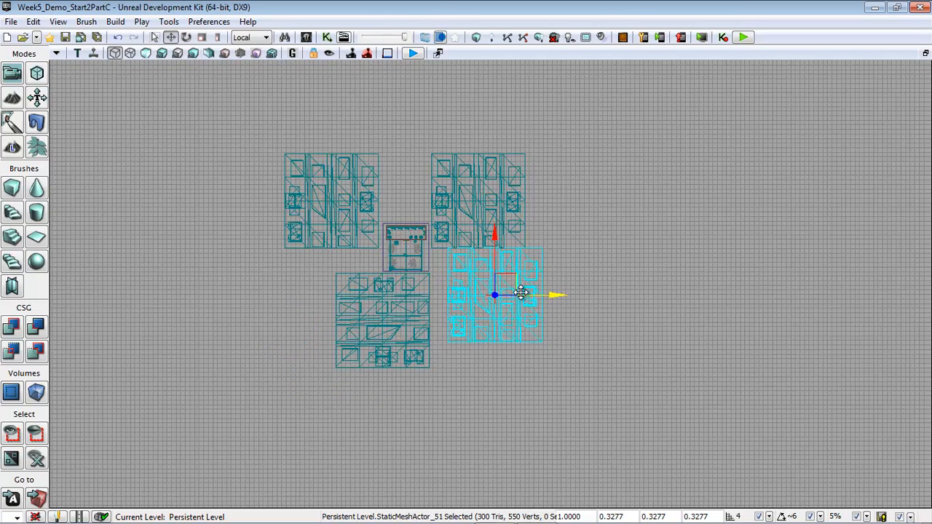
left_click(417, 309)
left_click_drag(354, 319, 373, 322)
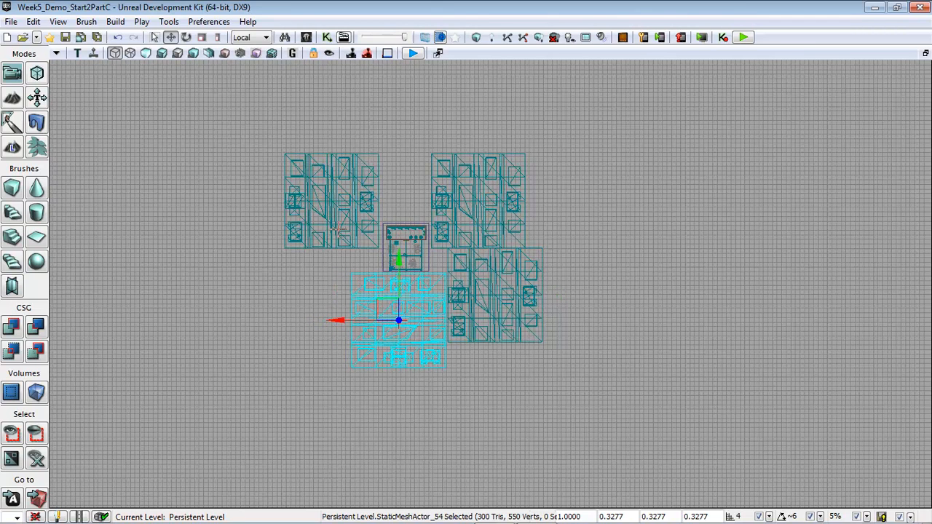
Duplicate the single upper city mesh downward and shift the copy outward until it sits flush beside the rotated mesh
left_click(347, 224)
left_click_drag(330, 153, 324, 210, "alt")
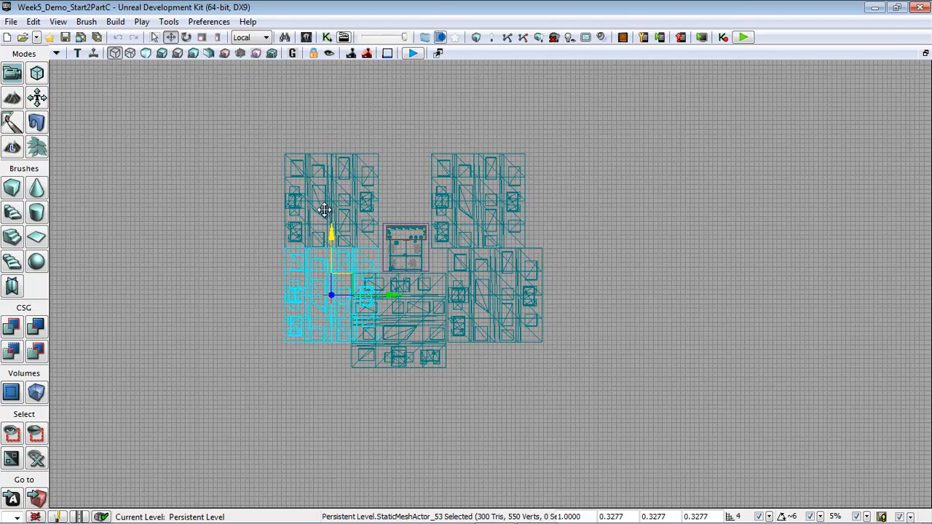
left_click_drag(394, 297, 370, 295)
left_click_drag(520, 374, 516, 374)
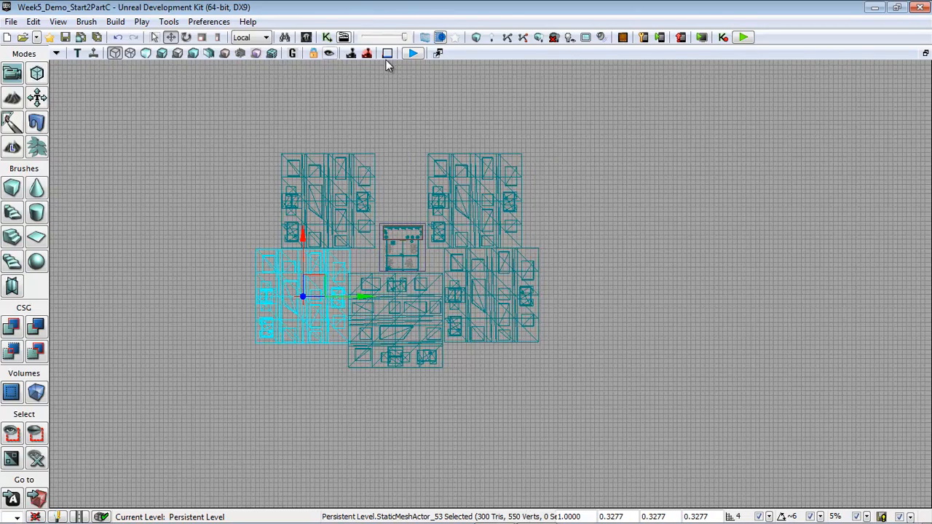
Restore the four-viewport layout, select all five city meshes in the front view, and lower them slightly along the vertical axis
left_click(925, 53)
left_click_drag(288, 436, 52, 285)
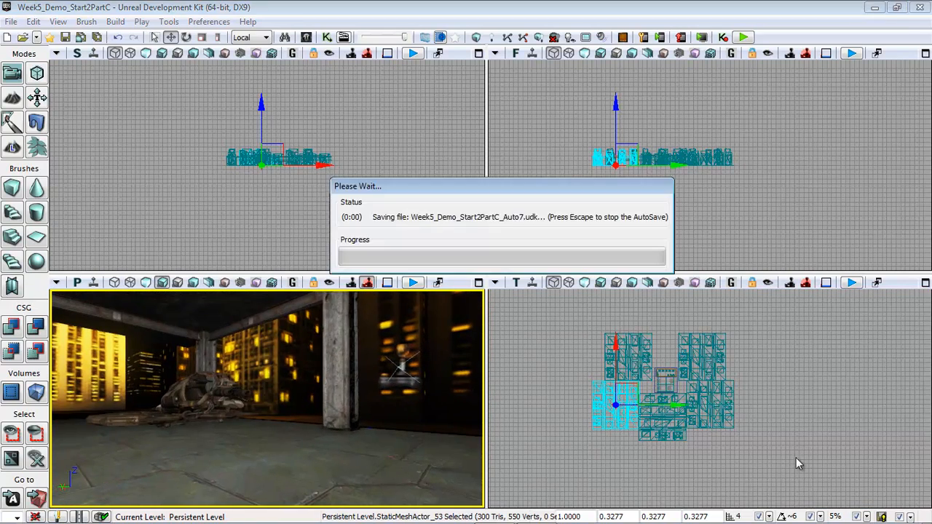
scroll(796, 211, "up", 3)
scroll(797, 211, "down", 2)
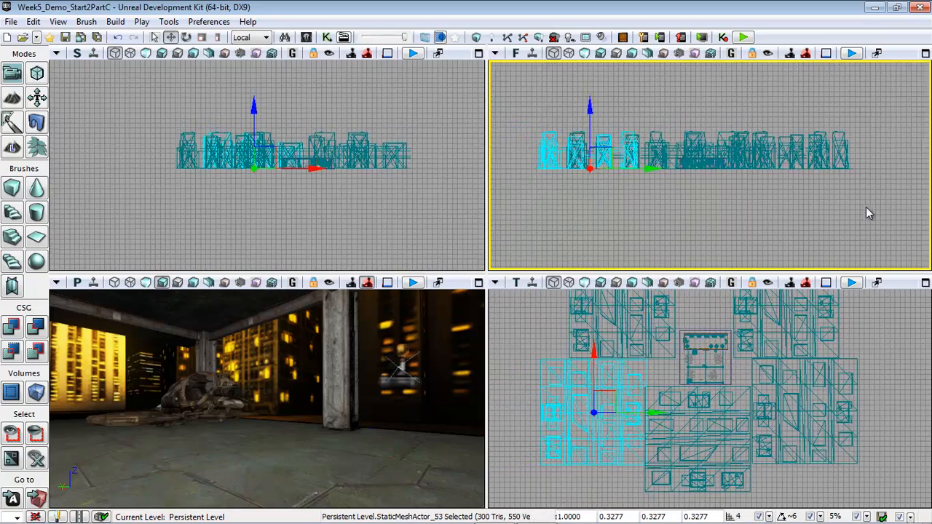
scroll(866, 207, "up", 3)
scroll(763, 205, "down", 2)
scroll(729, 195, "up", 1)
left_click_drag(661, 214, 729, 228)
left_click_drag(894, 104, 489, 157, "ctrl+alt")
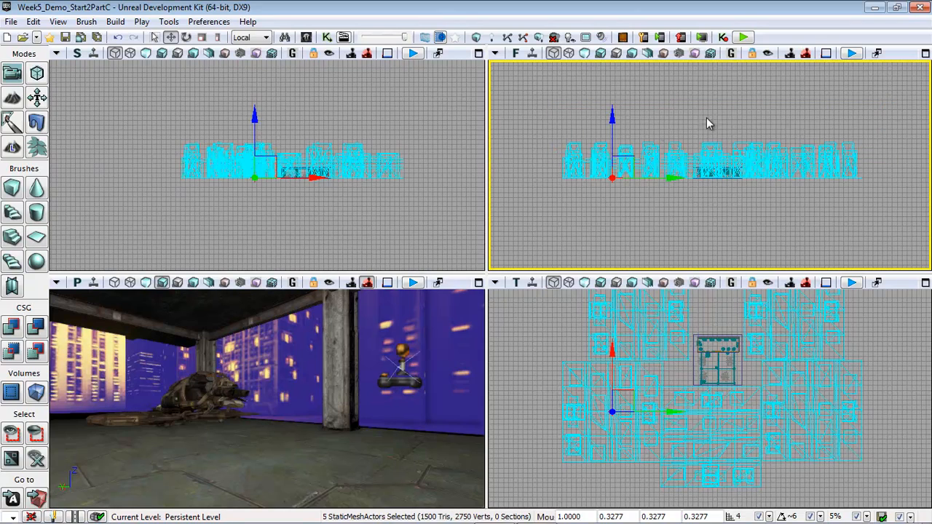
left_click_drag(613, 116, 614, 124)
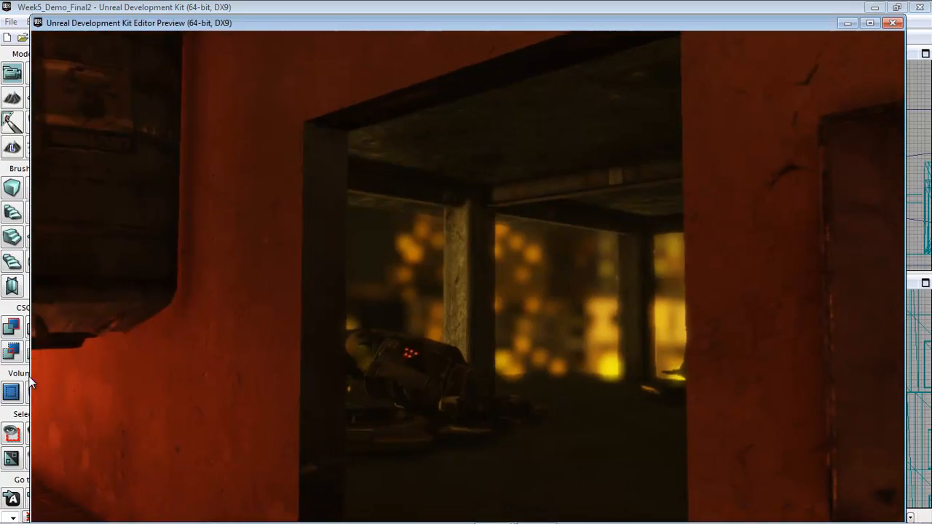